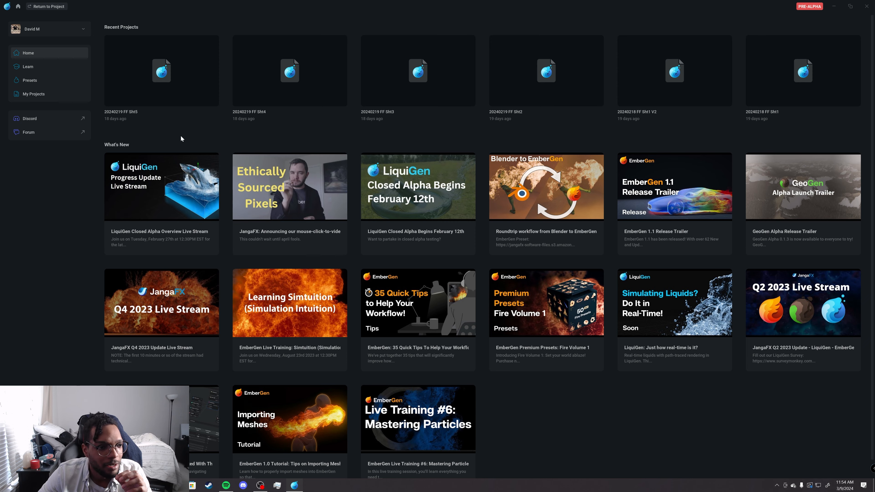
# Browse the learning and preset libraries and open the Whirlpool Super Resolution preset
pyautogui.click(35, 71)
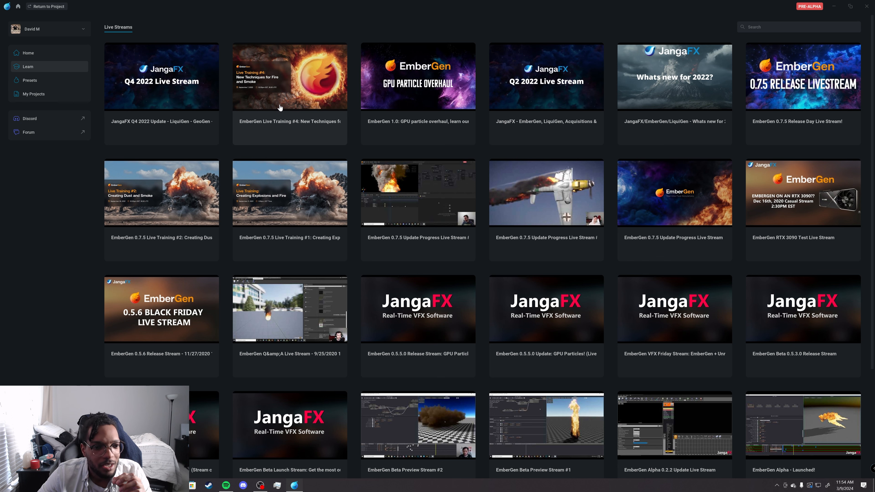
pyautogui.click(37, 80)
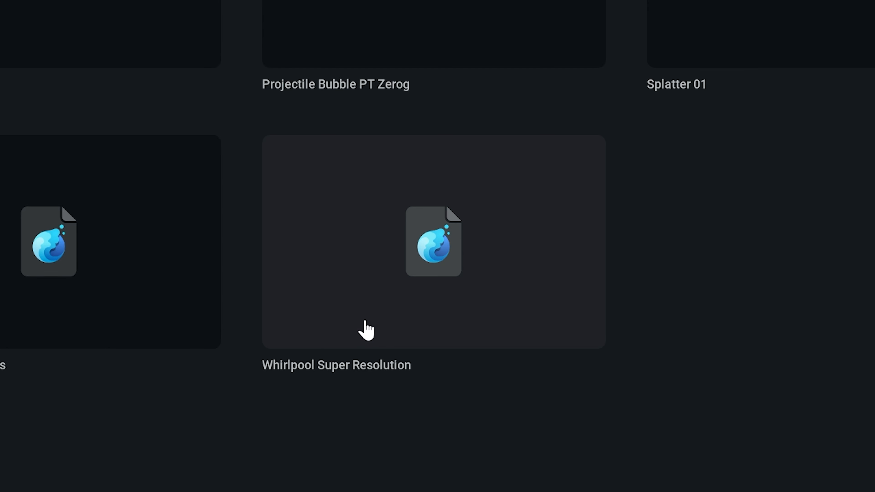
pyautogui.click(312, 272)
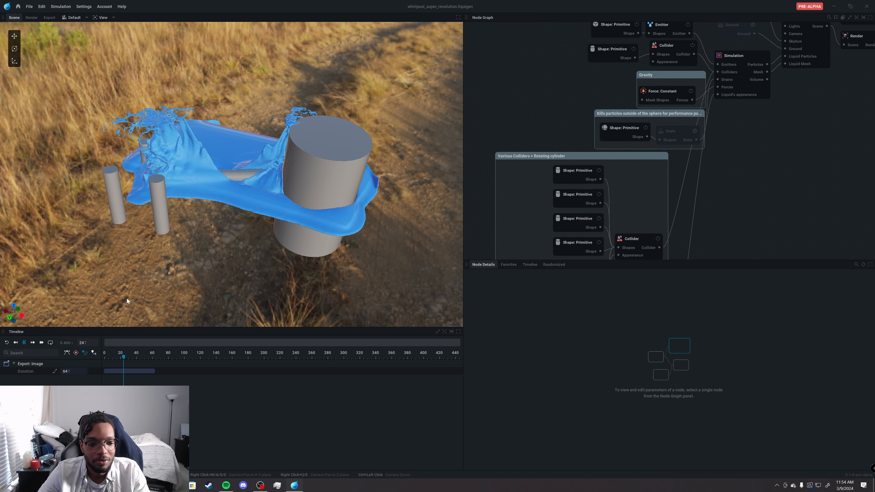
# Run the whirlpool simulation to about frame 67, pause it and inspect the liquid around the cylinders up close
pyautogui.click(24, 342)
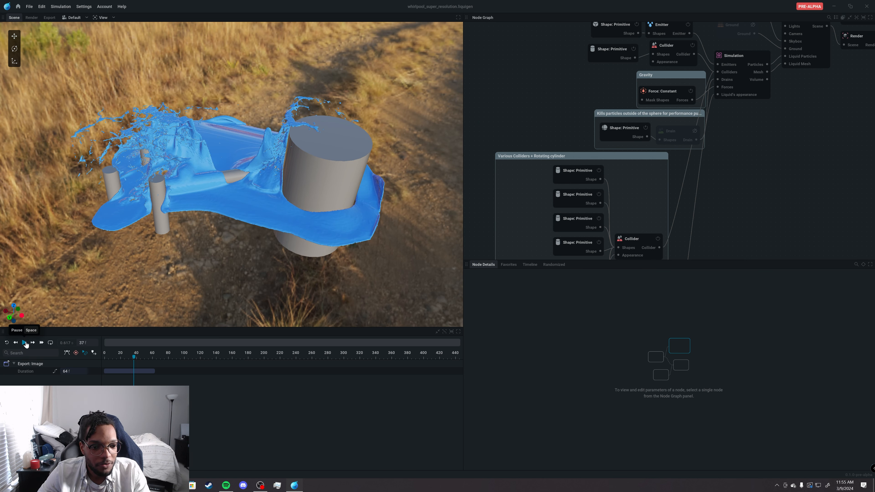
pyautogui.click(24, 343)
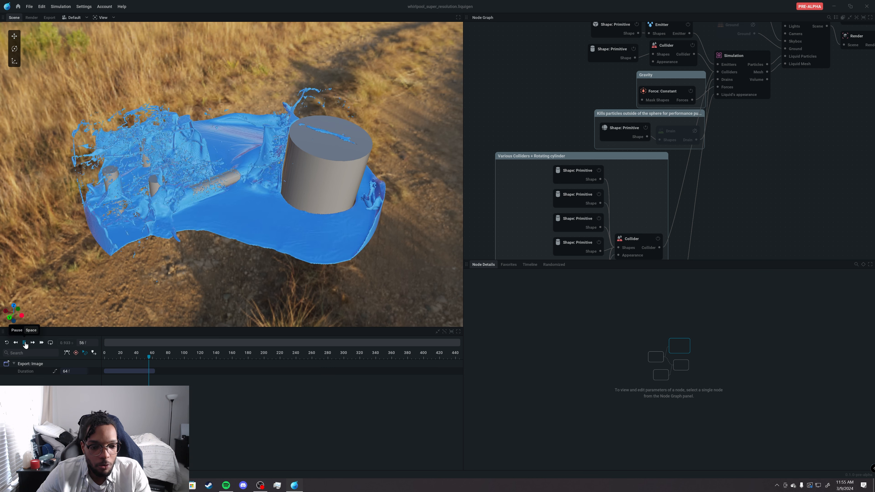
pyautogui.click(24, 343)
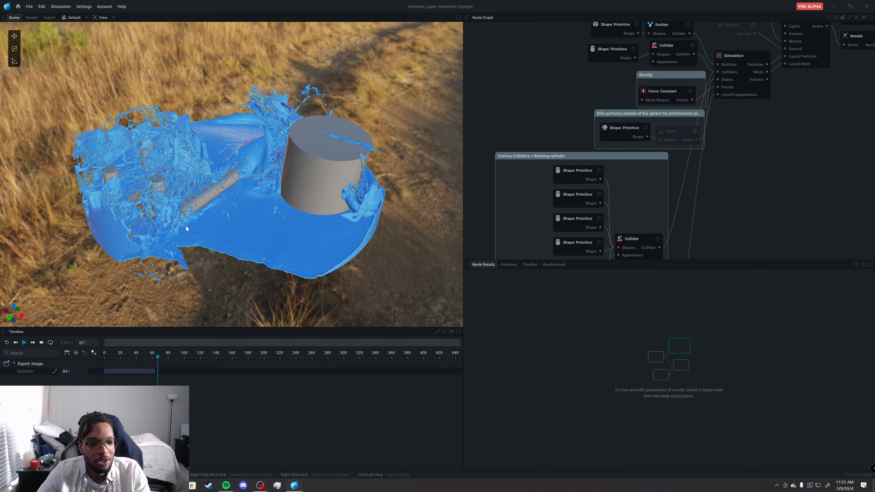
pyautogui.moveTo(186, 226); pyautogui.dragTo(203, 243, button='middle')
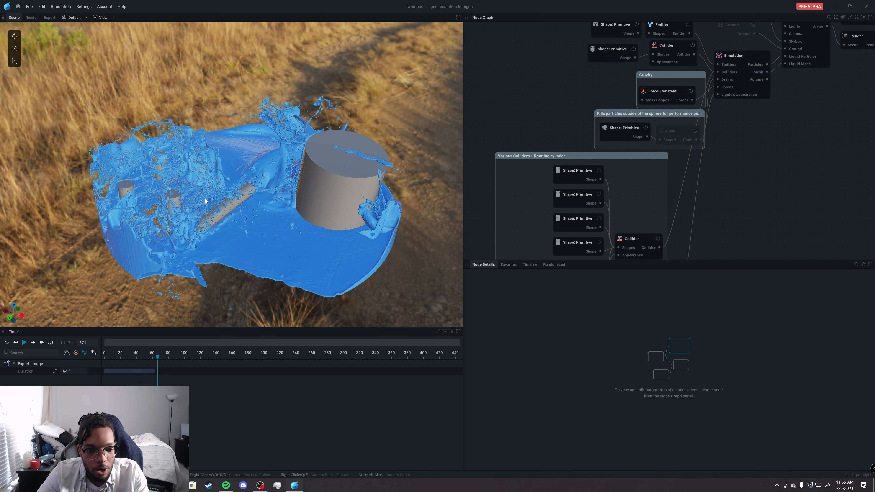
pyautogui.moveTo(113, 192); pyautogui.dragTo(206, 213)
pyautogui.scroll(5, 207, 213)
pyautogui.moveTo(206, 214); pyautogui.dragTo(130, 138, button='middle')
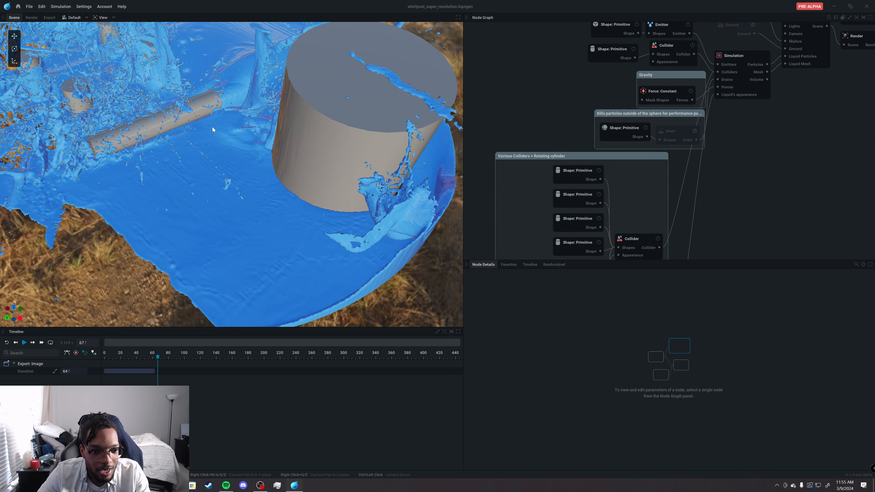
pyautogui.scroll(-5, 213, 133)
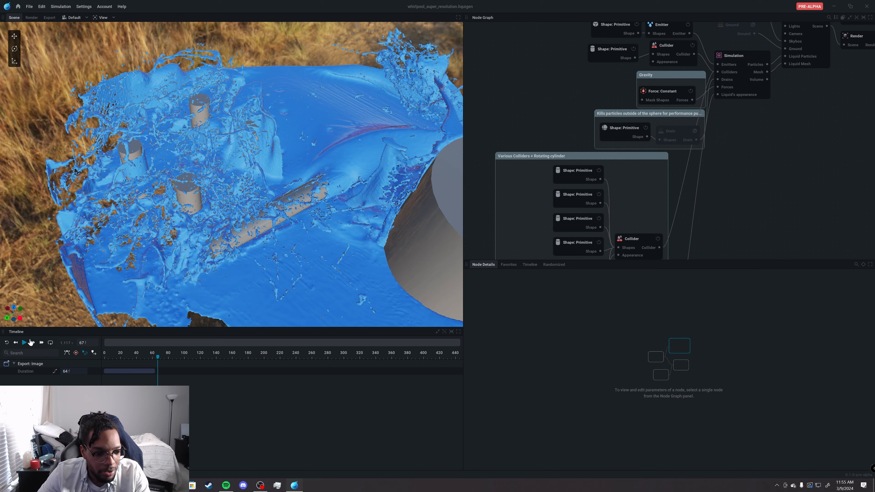
# Resume the whirlpool simulation, pause it at about frame 109 and view the whole liquid surface
pyautogui.click(30, 341)
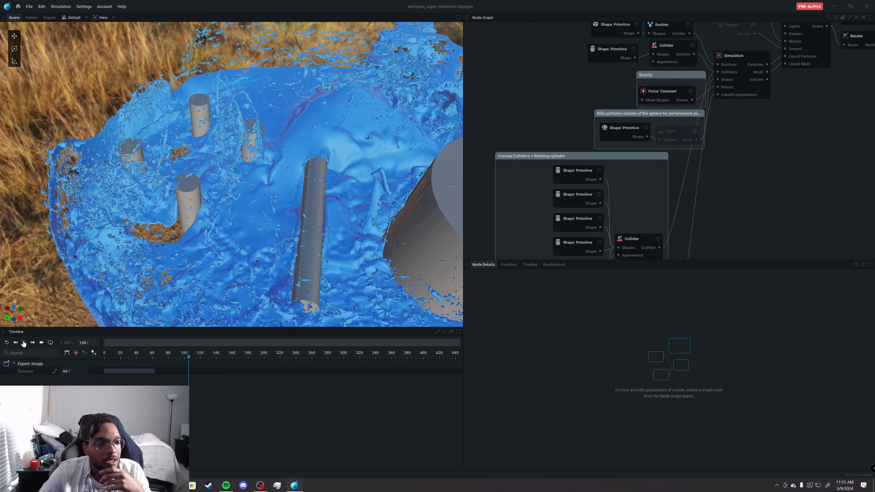
pyautogui.click(24, 342)
pyautogui.scroll(-3, 281, 199)
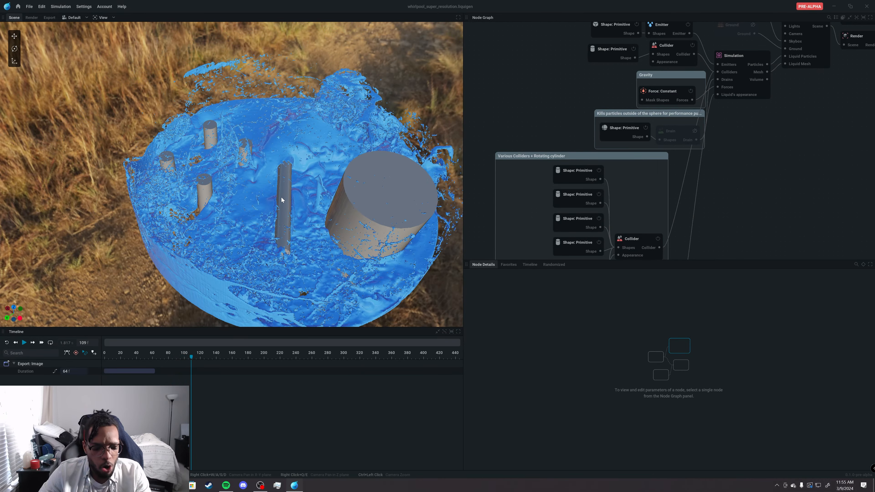
pyautogui.scroll(-2, 281, 199)
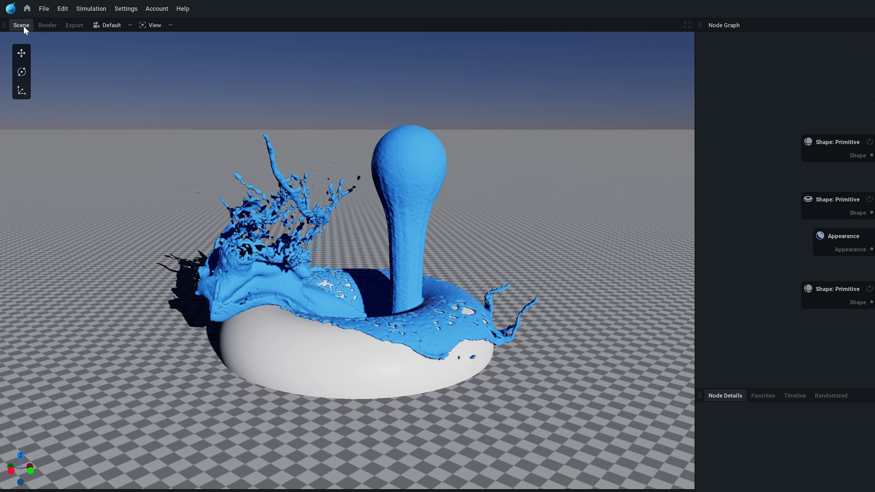
# Select the Shape: Primitive node feeding the Emitter and enlarge its sphere to a radius of about 3.23 m
pyautogui.moveTo(246, 243); pyautogui.dragTo(332, 221)
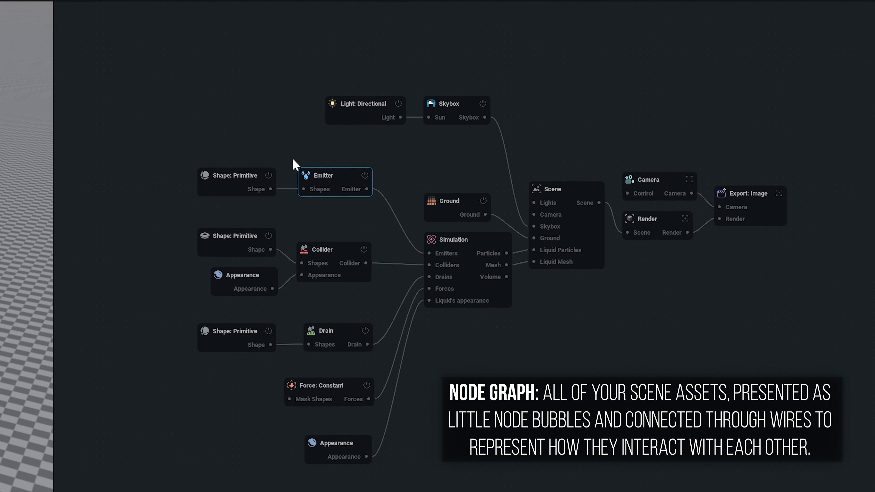
pyautogui.click(258, 184)
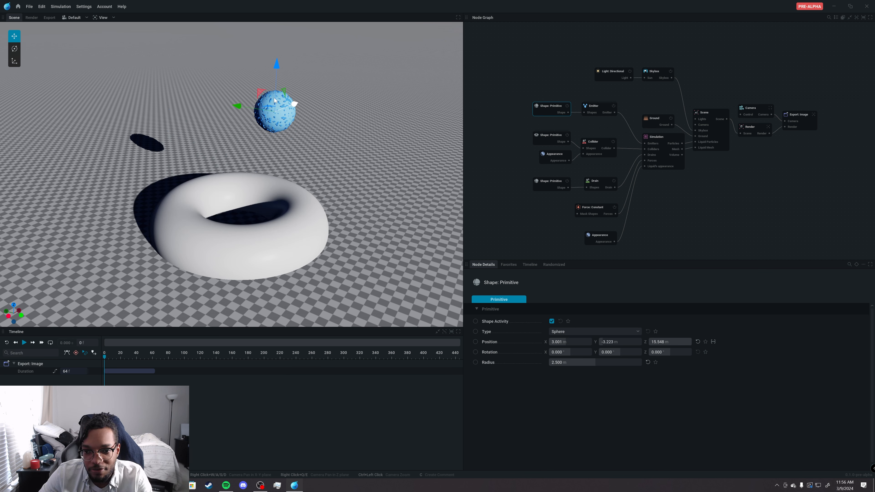
pyautogui.click(503, 108)
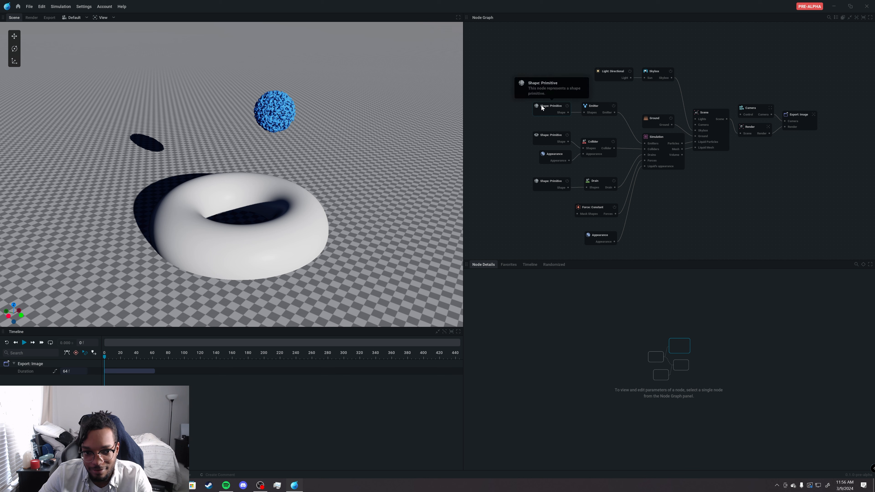
pyautogui.click(542, 107)
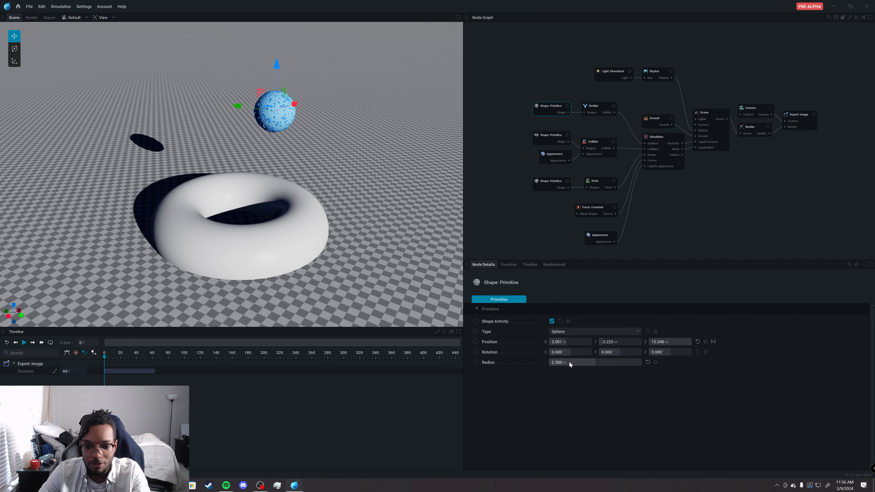
pyautogui.moveTo(569, 361); pyautogui.dragTo(608, 362)
# Shift the emitter sphere along the X axis to a position of about 3.9 m
pyautogui.moveTo(558, 347); pyautogui.dragTo(548, 346)
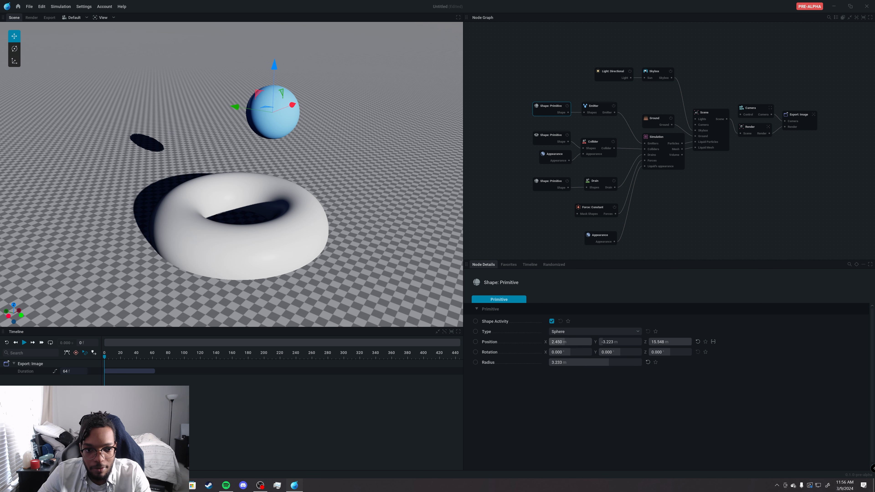
pyautogui.moveTo(392, 163); pyautogui.dragTo(348, 131, button='right')
pyautogui.moveTo(297, 117)
pyautogui.mouseDown()
pyautogui.moveTo(336, 117)
pyautogui.moveTo(292, 120)
pyautogui.mouseUp()
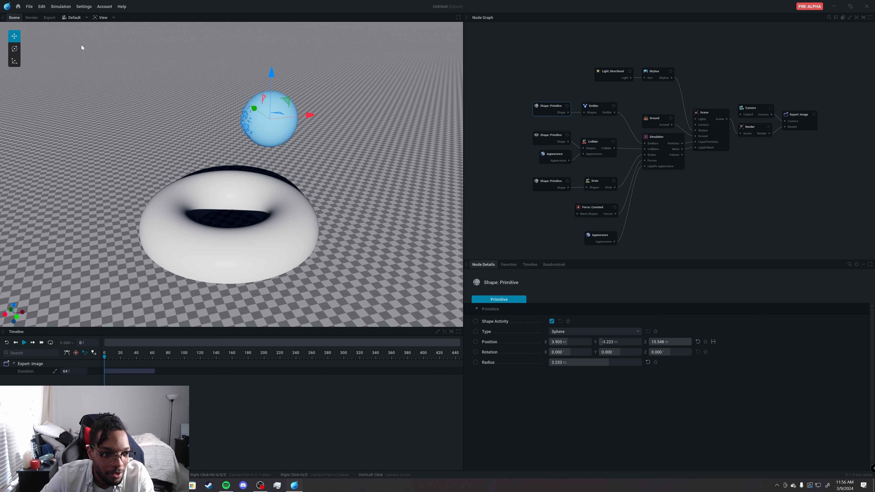
# Rotate the emitter sphere about X to roughly 63.4° and scale it to a radius of about 4.48 m
pyautogui.click(12, 47)
pyautogui.moveTo(290, 146); pyautogui.dragTo(266, 140)
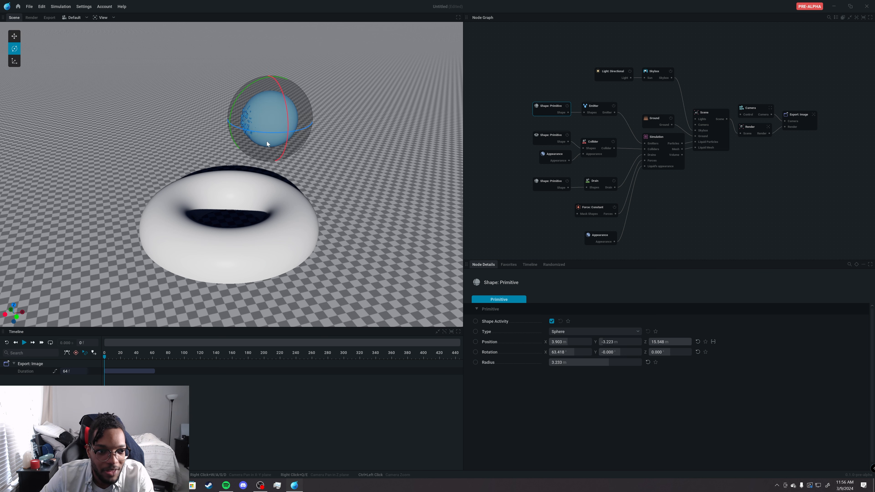
pyautogui.click(14, 61)
pyautogui.moveTo(307, 115)
pyautogui.mouseDown()
pyautogui.moveTo(337, 104)
pyautogui.moveTo(310, 117)
pyautogui.mouseUp()
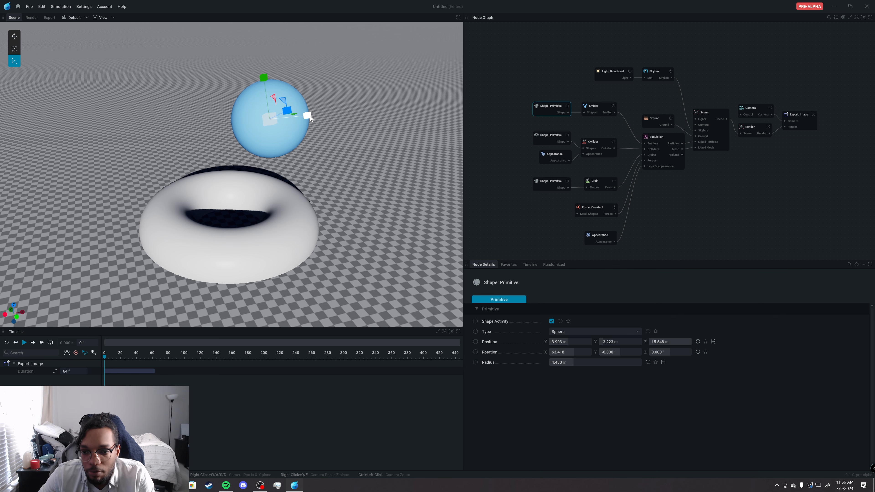
# Examine the Simulation and Export: Image node settings and play the simulation of the emitter sphere
pyautogui.click(667, 141)
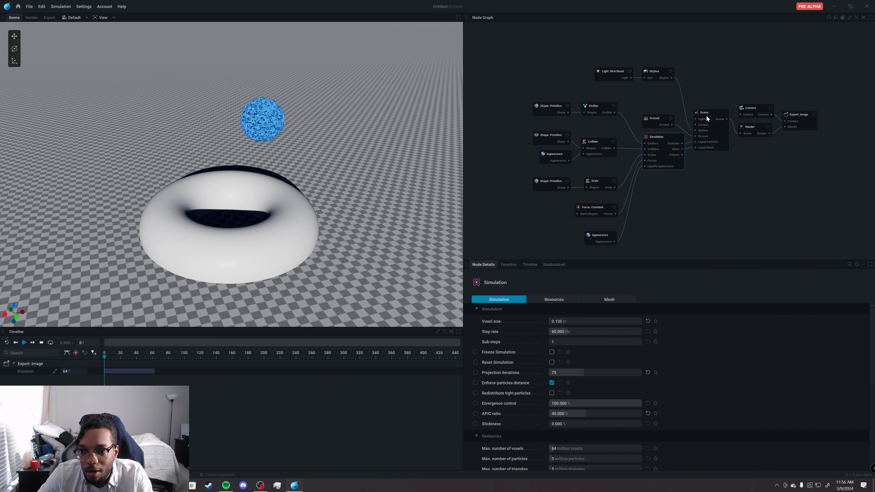
pyautogui.click(798, 115)
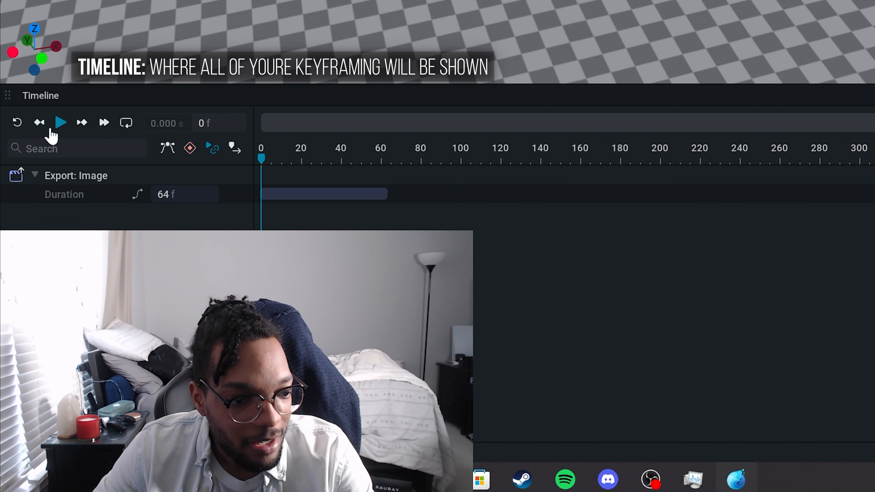
pyautogui.click(60, 124)
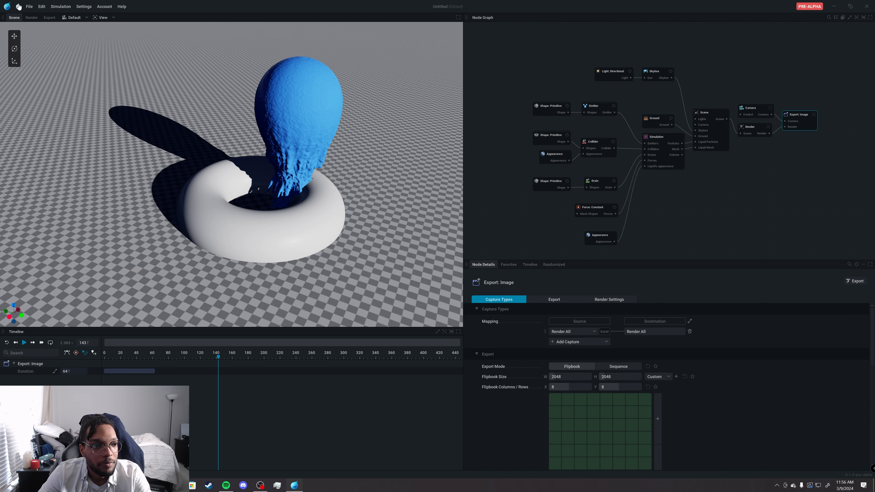
# Start a new project with the default sphere emitter and torus scene
pyautogui.click(28, 7)
pyautogui.click(35, 19)
pyautogui.click(381, 262)
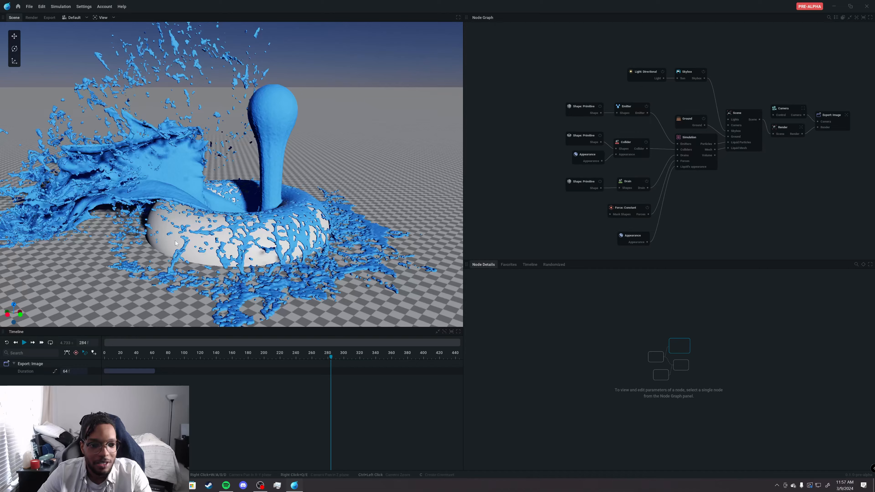
# Add an Export: Mesh node connected to the Simulation node's Mesh output and place it below Export: Image
pyautogui.moveTo(175, 240); pyautogui.dragTo(188, 178)
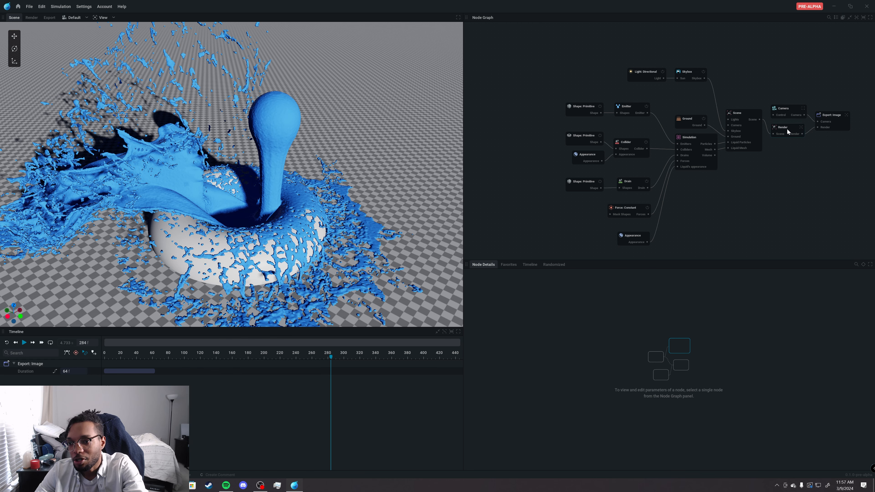
pyautogui.moveTo(788, 144); pyautogui.dragTo(705, 153, button='middle')
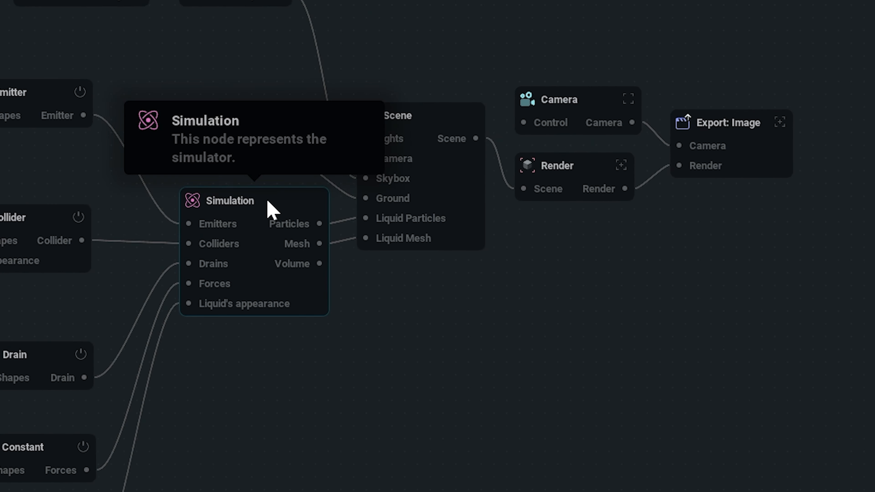
pyautogui.click(268, 203)
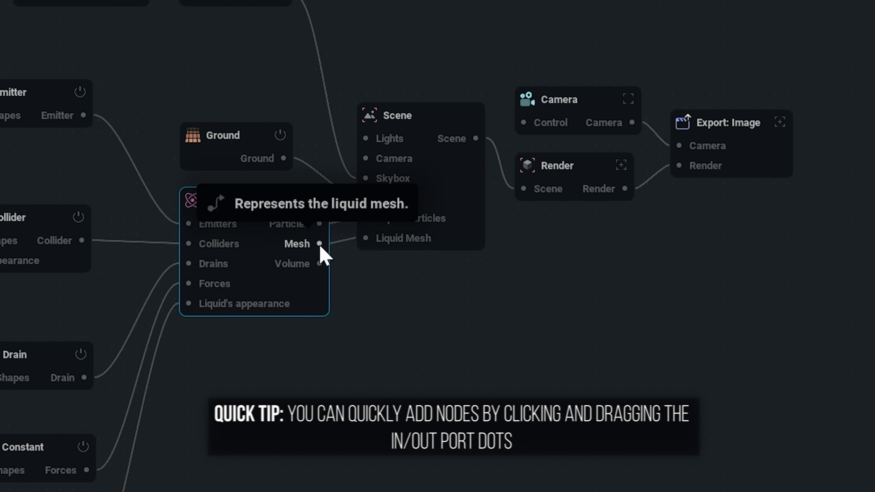
pyautogui.moveTo(319, 244); pyautogui.dragTo(560, 352)
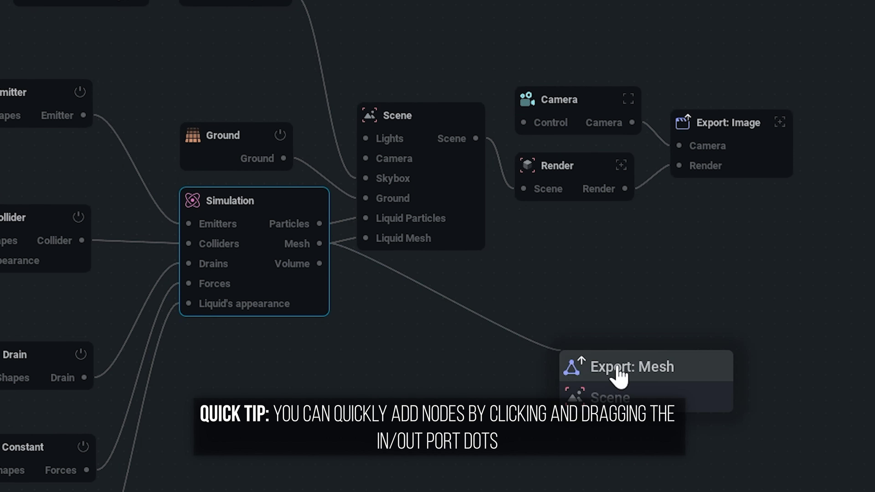
pyautogui.click(619, 376)
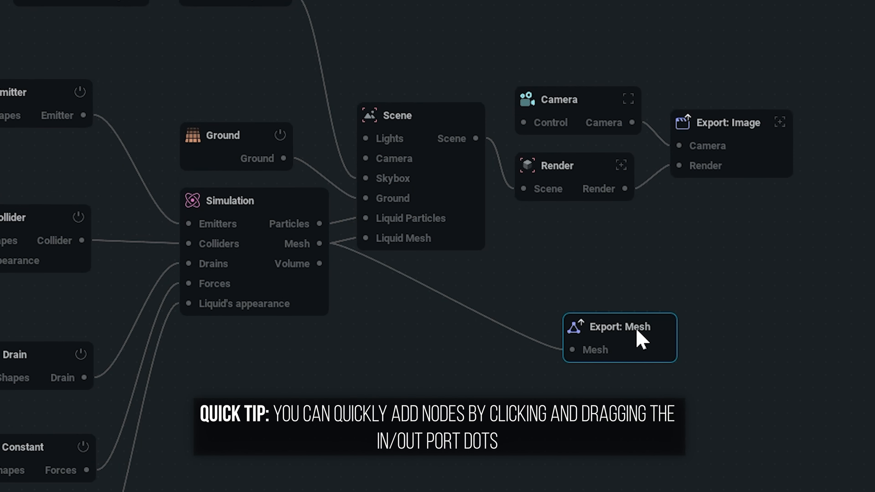
pyautogui.moveTo(641, 335); pyautogui.dragTo(660, 347)
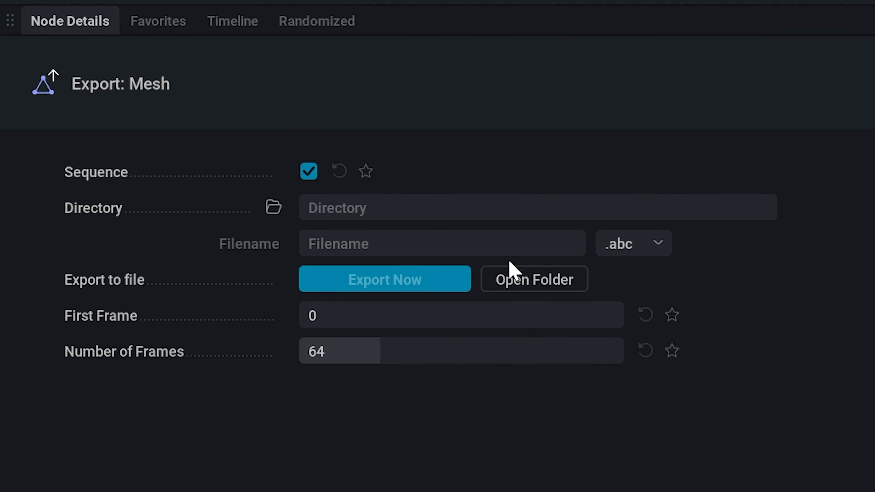
# Set the mesh export's number of frames to 200
pyautogui.doubleClick(394, 357)
pyautogui.write('200')
pyautogui.press('Return')
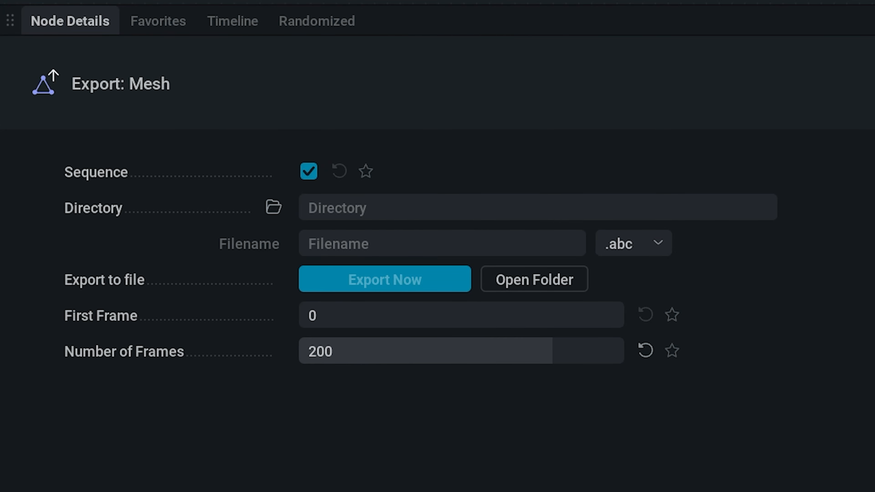
# Review the export node types that can be added to the graph without adding one
pyautogui.rightClick(530, 20)
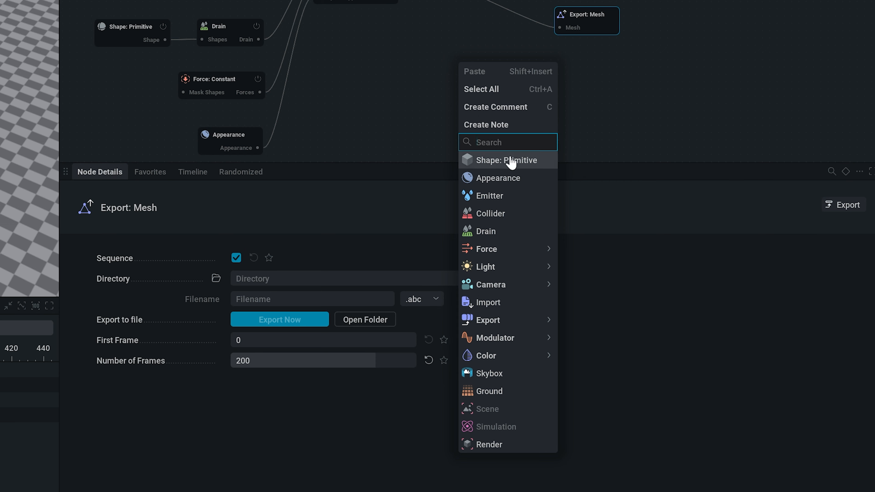
pyautogui.rightClick(487, 86)
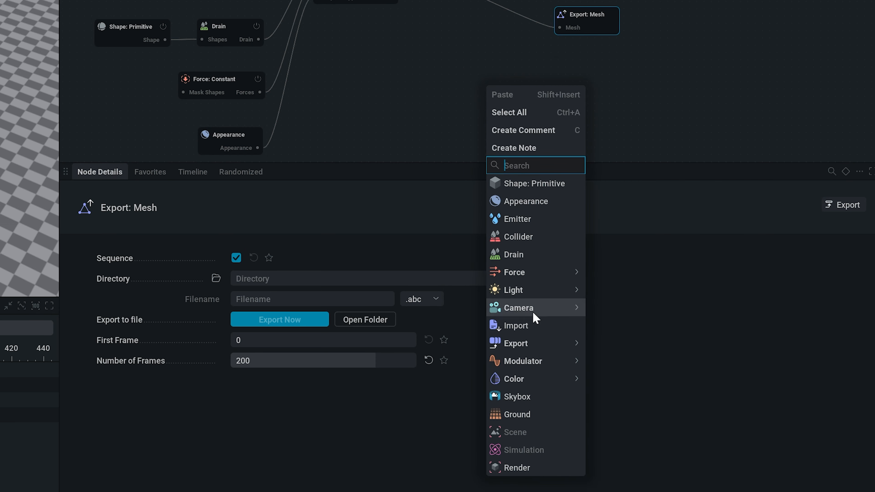
pyautogui.moveTo(530, 344)
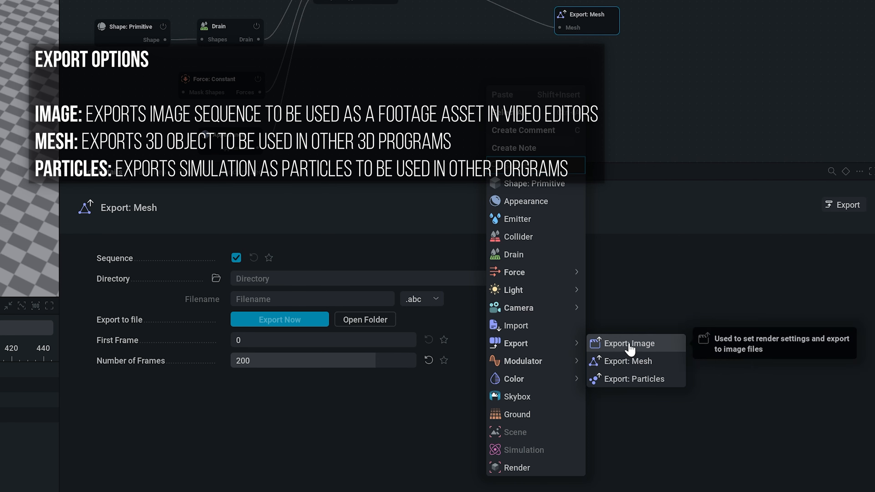
pyautogui.click(675, 117)
pyautogui.moveTo(326, 174); pyautogui.dragTo(326, 174)
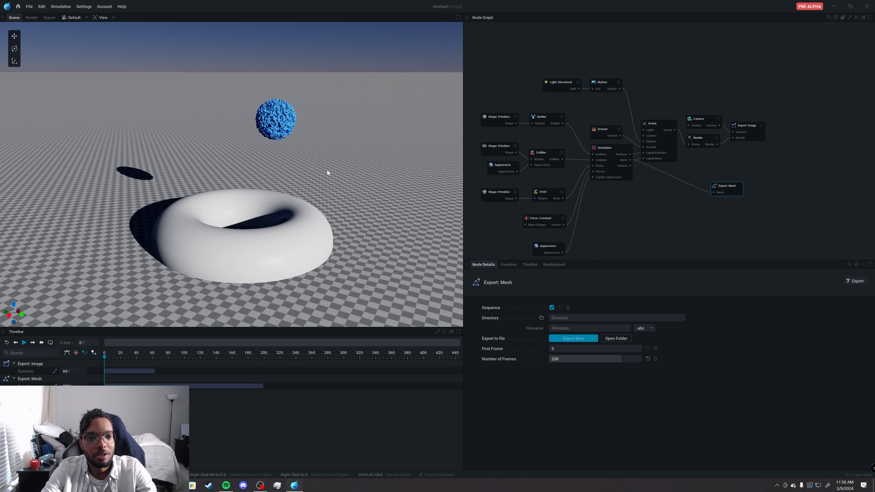
# Play the default liquid simulation to preview it and reset it to frame 0
pyautogui.click(23, 342)
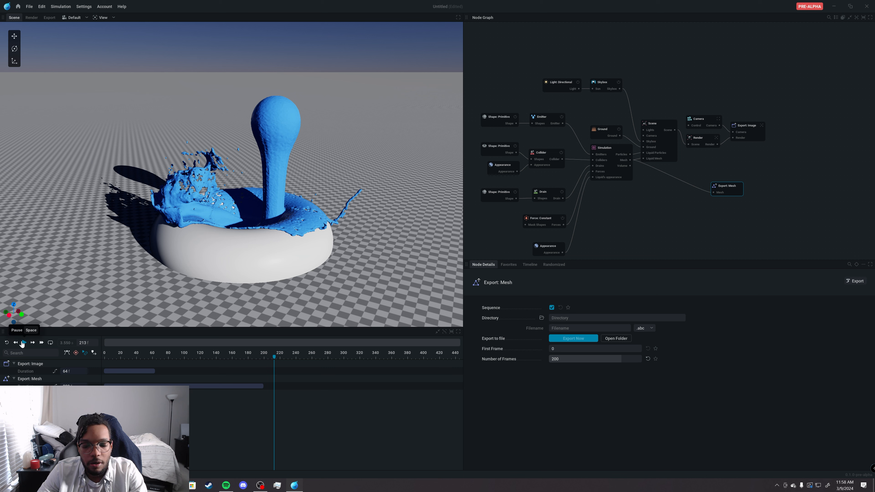
pyautogui.press('r')
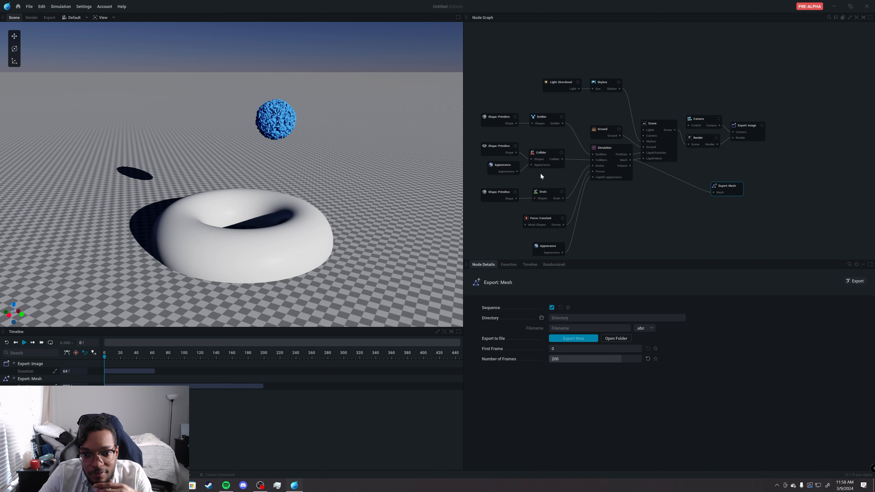
# Add an Import node to the graph and place it in the free space left of the Shape: Primitive and Appearance nodes
pyautogui.moveTo(540, 172); pyautogui.dragTo(600, 174, button='middle')
pyautogui.moveTo(569, 120); pyautogui.dragTo(585, 122, button='middle')
pyautogui.moveTo(601, 168); pyautogui.dragTo(611, 166, button='middle')
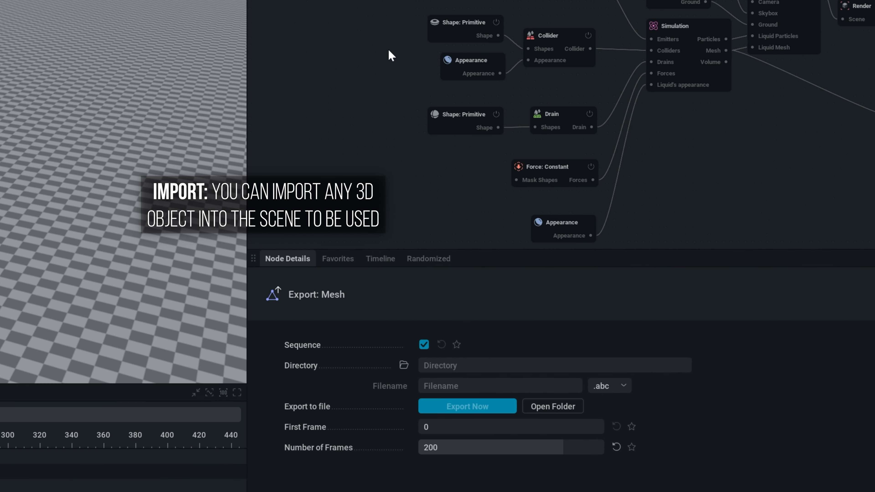
pyautogui.rightClick(389, 50)
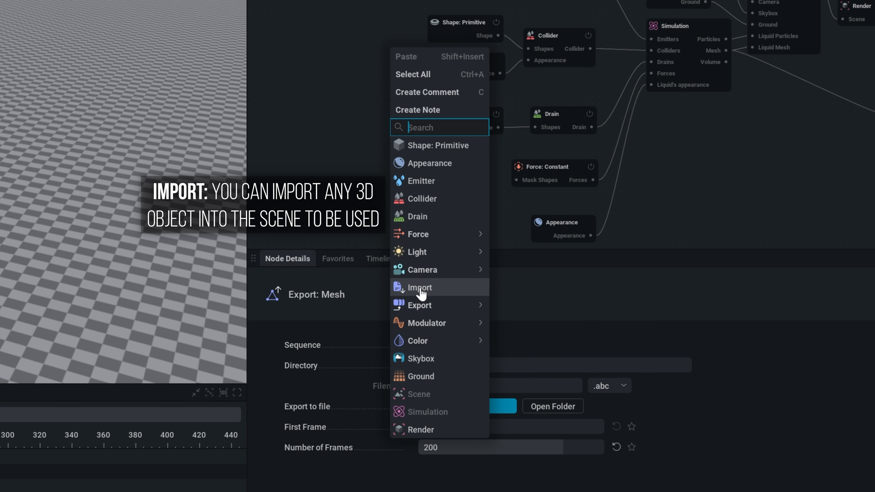
pyautogui.click(452, 289)
pyautogui.moveTo(414, 57); pyautogui.dragTo(327, 53)
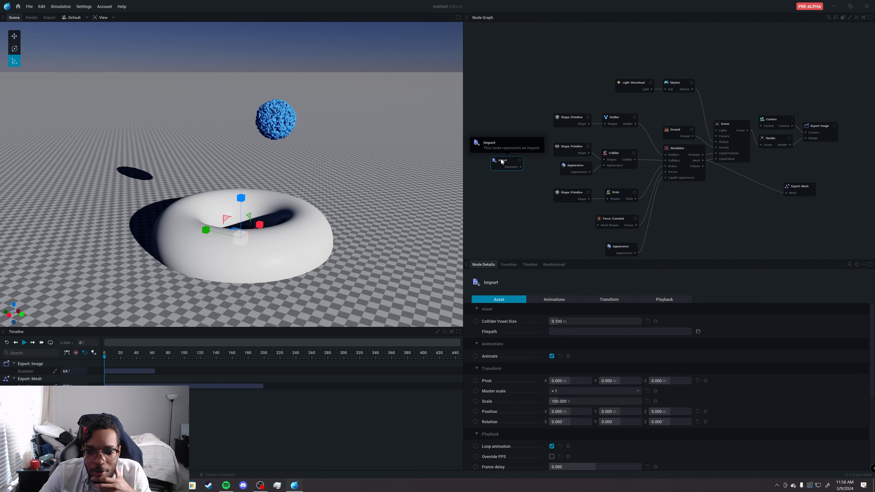
pyautogui.click(528, 207)
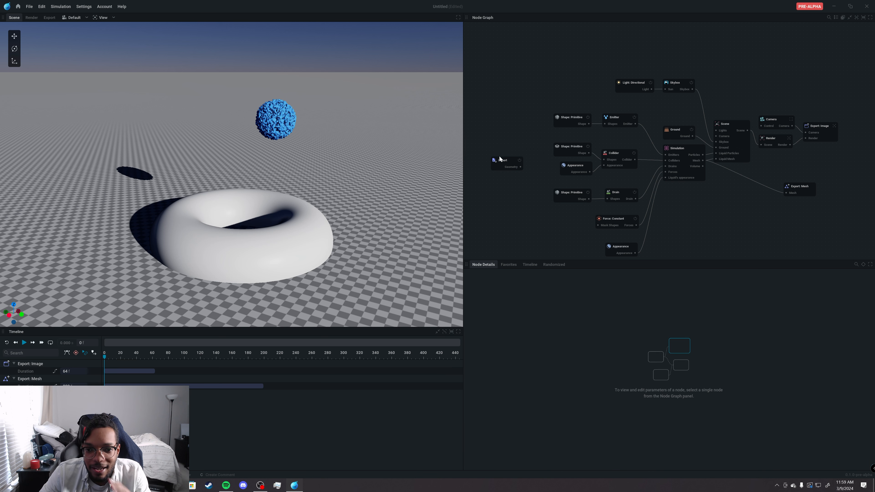
pyautogui.moveTo(499, 158); pyautogui.dragTo(504, 157)
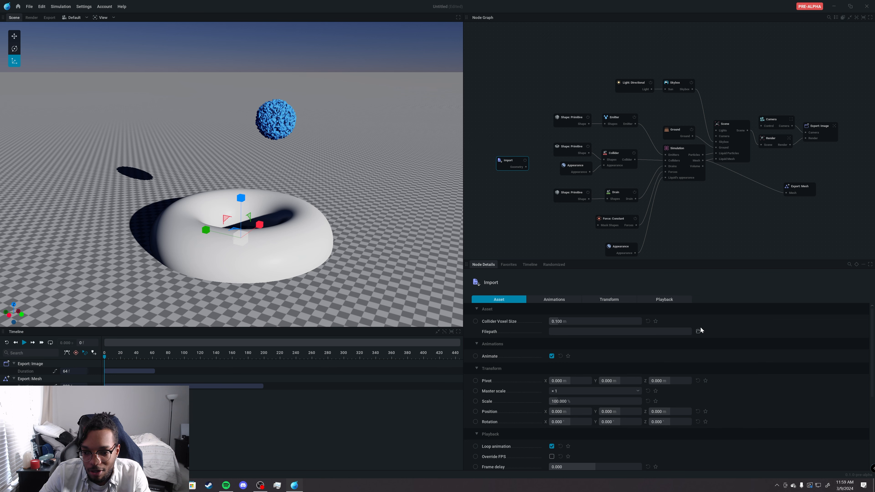
# Load the model Fizzy_Fusion_Can_v3.fbx as the Import node's file
pyautogui.click(512, 160)
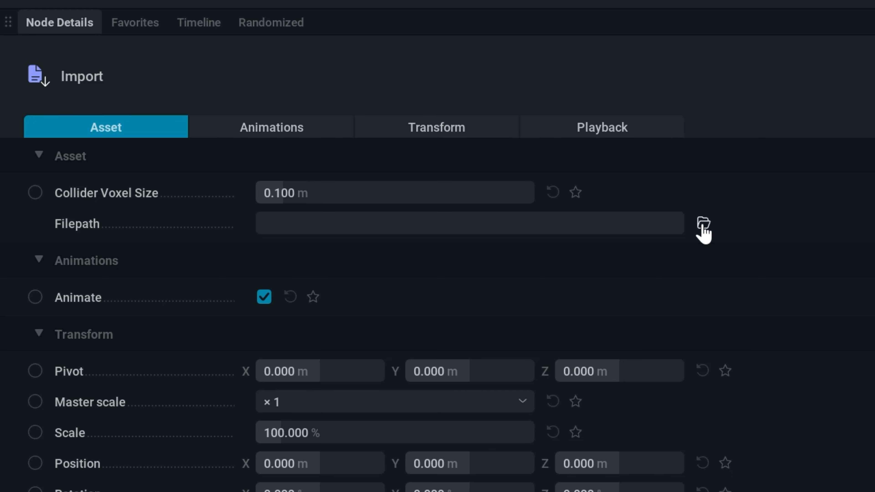
pyautogui.click(703, 224)
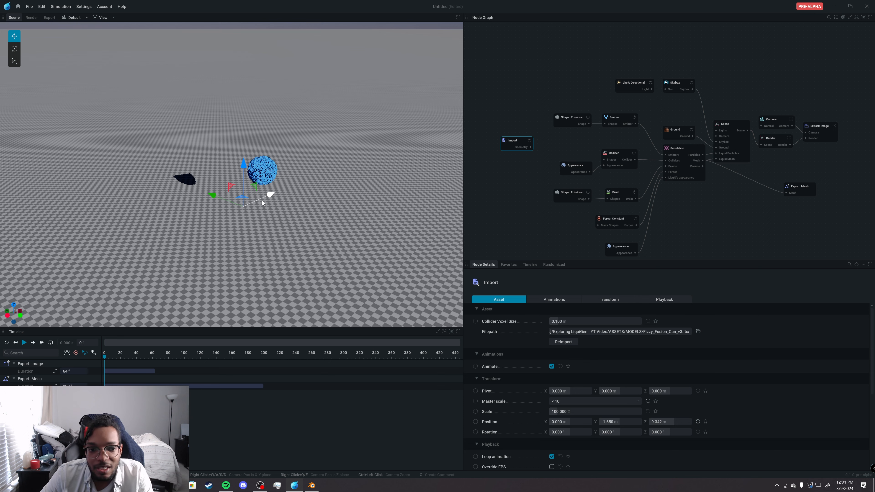
pyautogui.scroll(1, 262, 201)
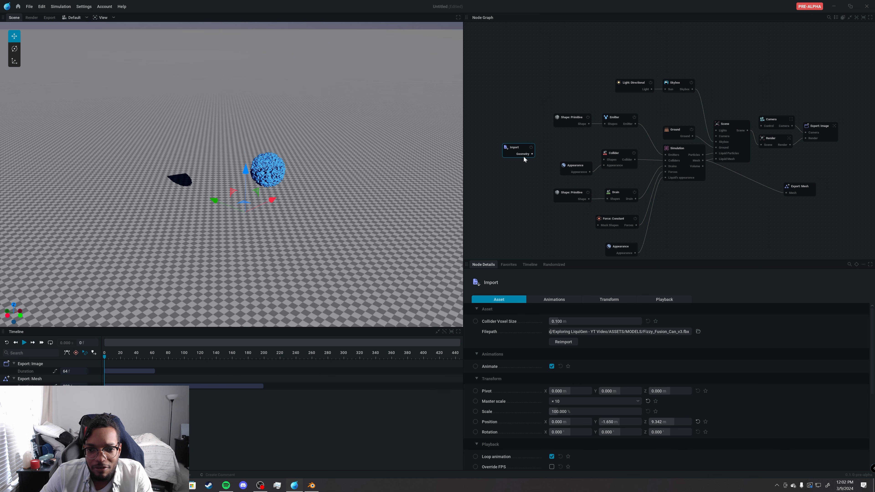
# Nudge the Emitter node slightly to the right and select the Simulation node
pyautogui.moveTo(531, 154); pyautogui.dragTo(556, 165)
pyautogui.click(557, 147)
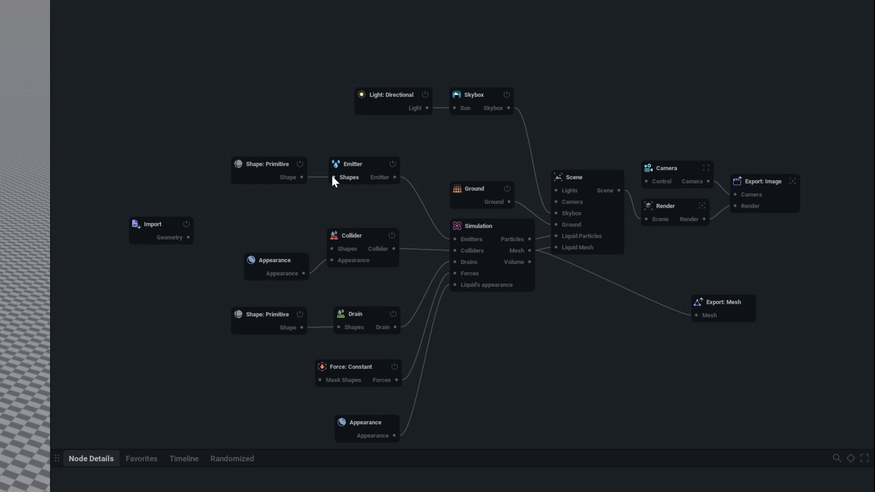
pyautogui.moveTo(358, 175); pyautogui.dragTo(366, 180)
pyautogui.click(488, 230)
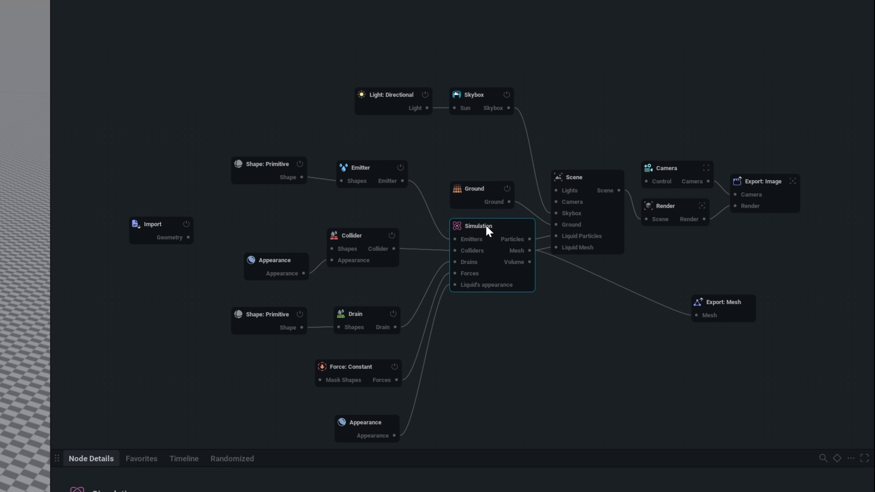
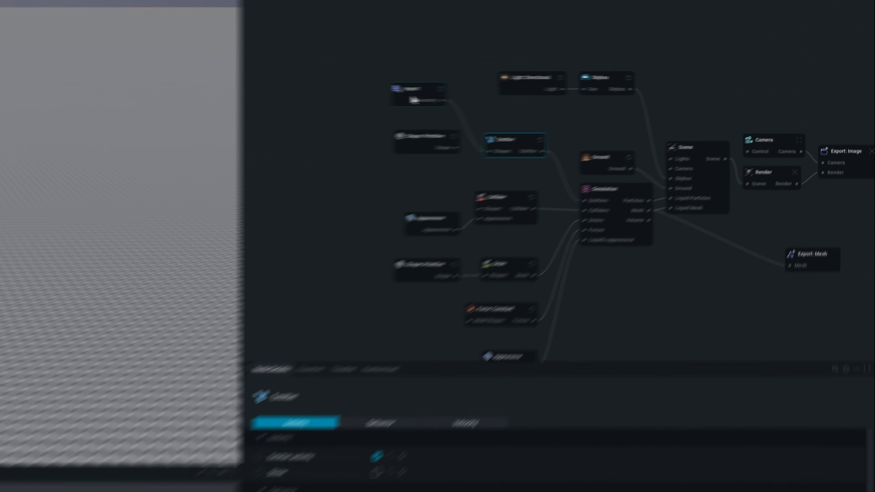
# Reconnect the Import node's geometry from the Emitter to the Collider's Shapes input, place the node beside the Collider, and reset the simulation
pyautogui.moveTo(576, 91); pyautogui.dragTo(533, 138)
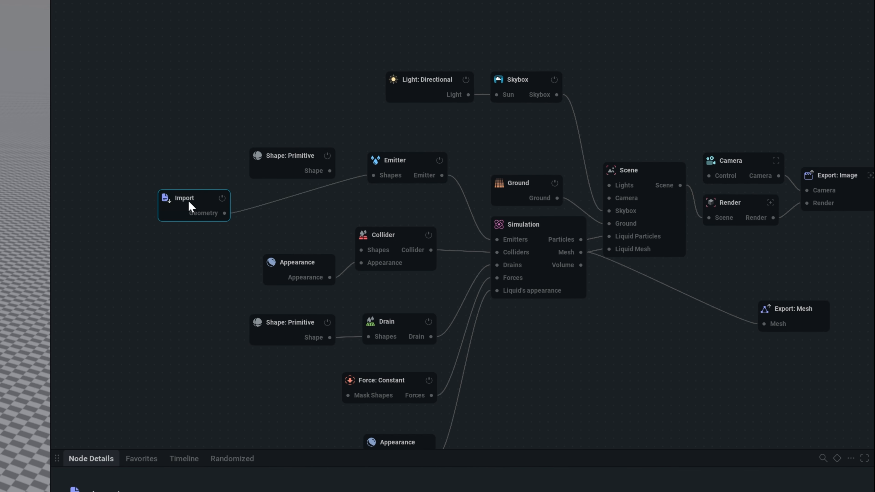
pyautogui.moveTo(191, 207); pyautogui.dragTo(271, 223)
pyautogui.moveTo(372, 175); pyautogui.dragTo(356, 251)
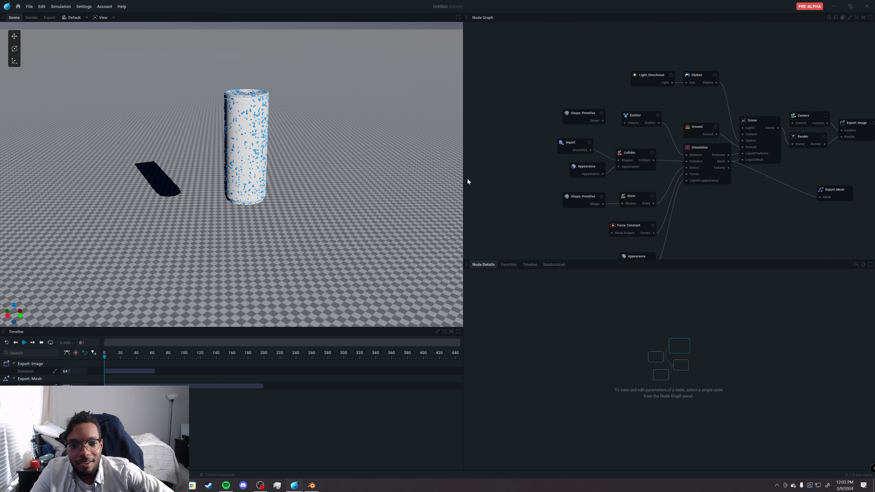
pyautogui.click(574, 143)
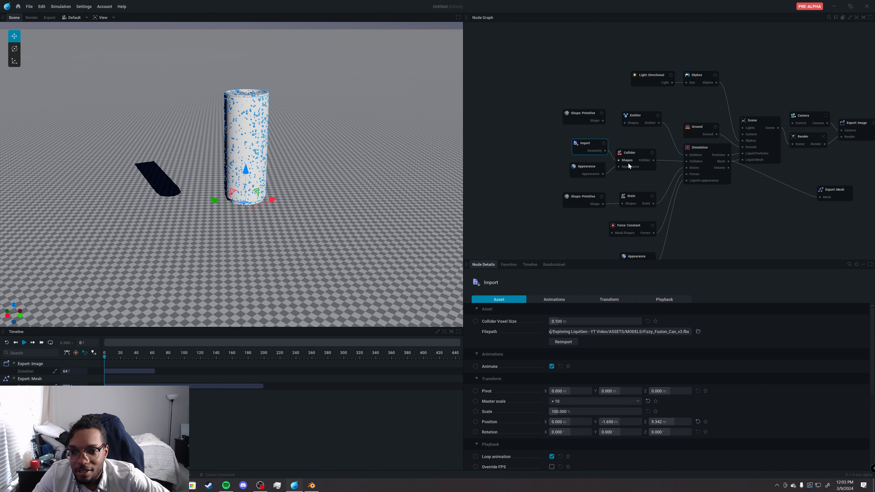
pyautogui.click(634, 153)
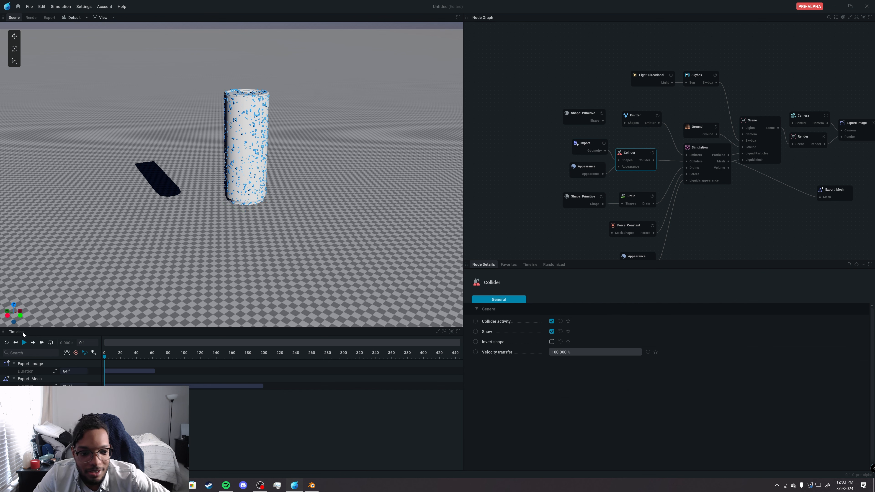
pyautogui.click(7, 342)
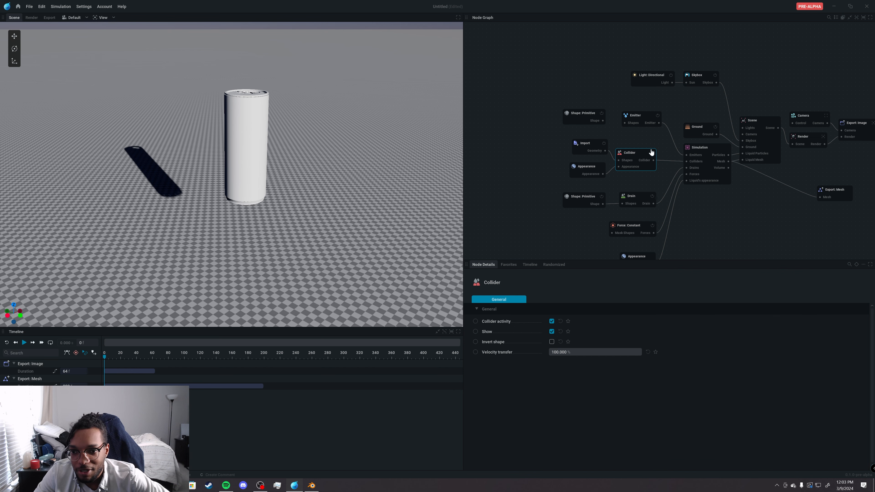
# Turn the Collider's Show option off and back on to compare the can hidden and shown
pyautogui.click(637, 144)
pyautogui.click(636, 152)
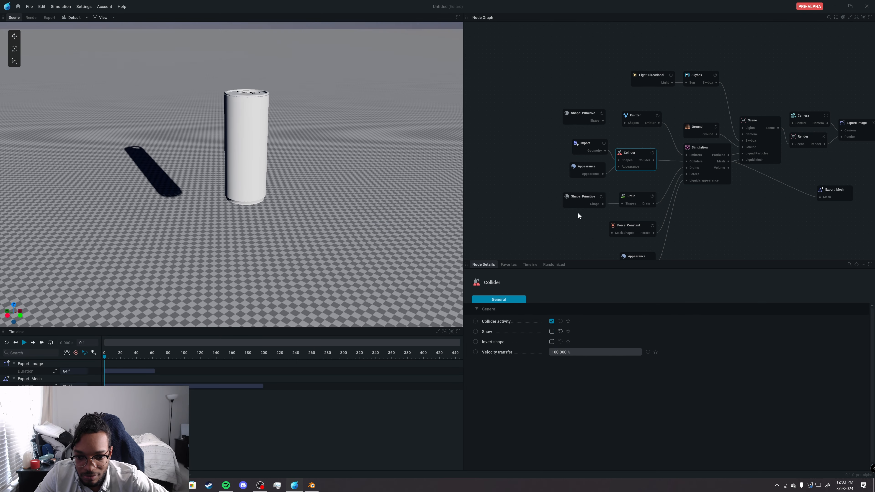
pyautogui.click(548, 210)
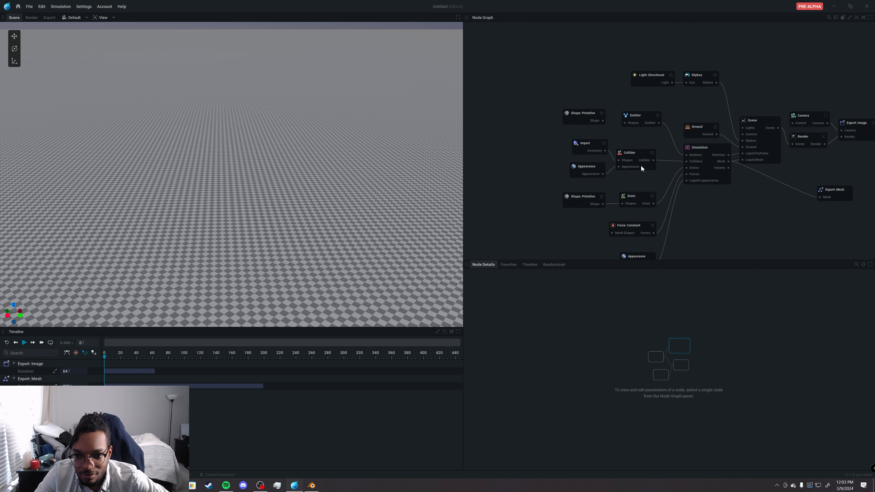
pyautogui.click(641, 166)
pyautogui.click(540, 199)
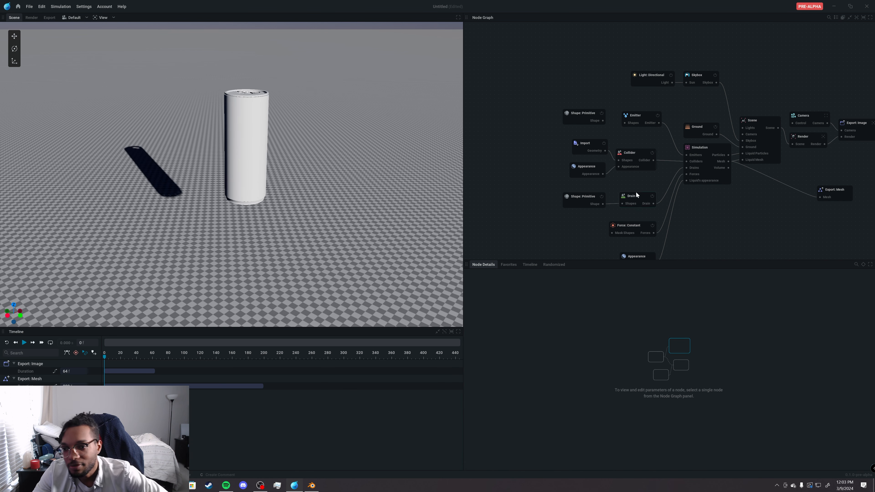
# Review the Simulation node's settings and its emitter, collider, drain and force connections
pyautogui.scroll(3, 692, 140)
pyautogui.click(692, 139)
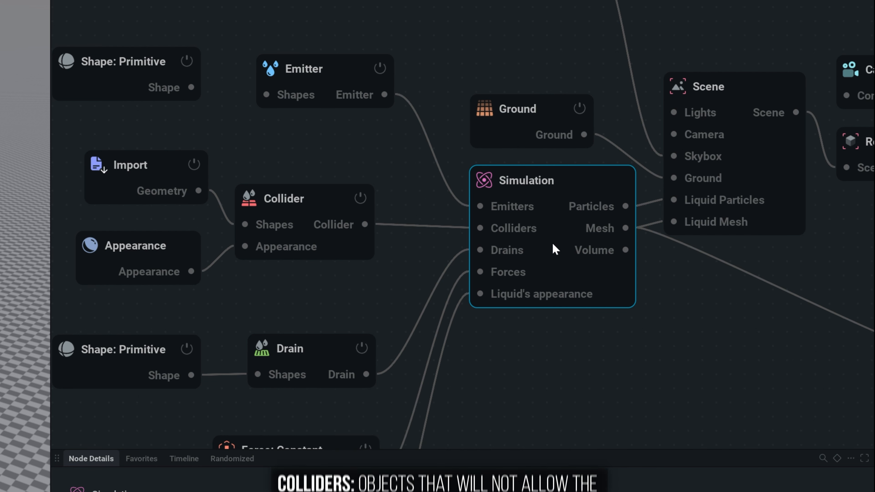
pyautogui.scroll(-2, 514, 253)
pyautogui.moveTo(450, 275); pyautogui.dragTo(449, 263, button='middle')
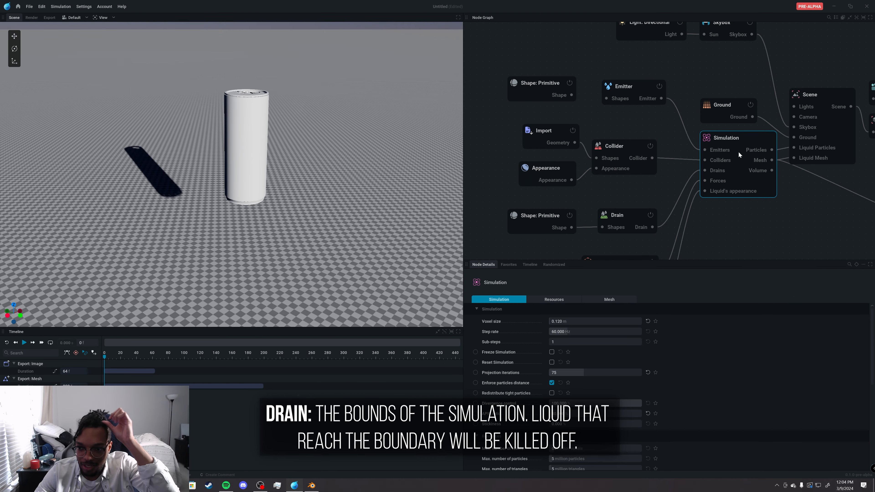
# Move the Import node clear of the Appearance node and connect the upper Shape: Primitive's output to the Emitter's Shapes input
pyautogui.moveTo(538, 131); pyautogui.dragTo(520, 134)
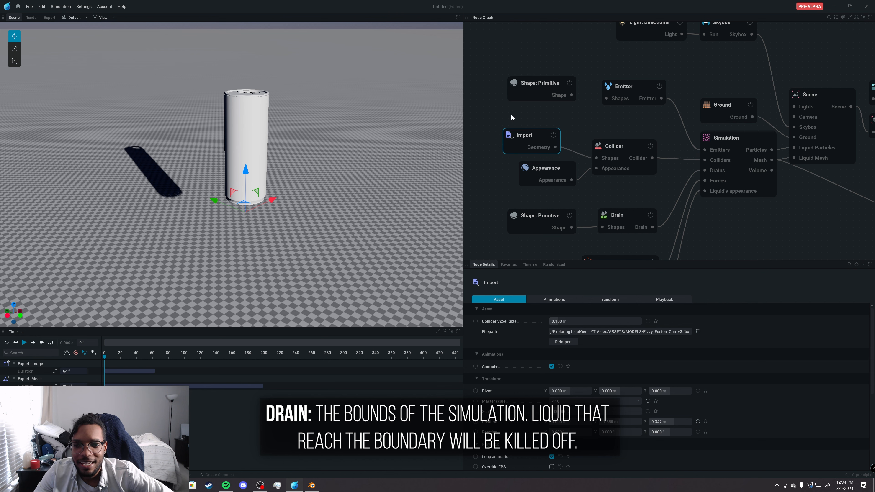
pyautogui.moveTo(574, 97); pyautogui.dragTo(606, 98)
pyautogui.click(636, 88)
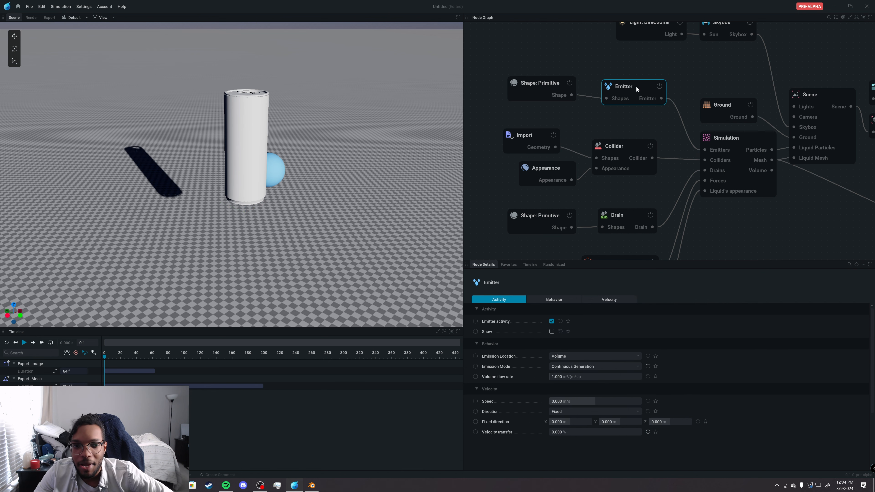
# Move the emitter sphere directly above the can, to about X -2.7 m, Y -4.4 m, Z 34.8 m
pyautogui.click(544, 82)
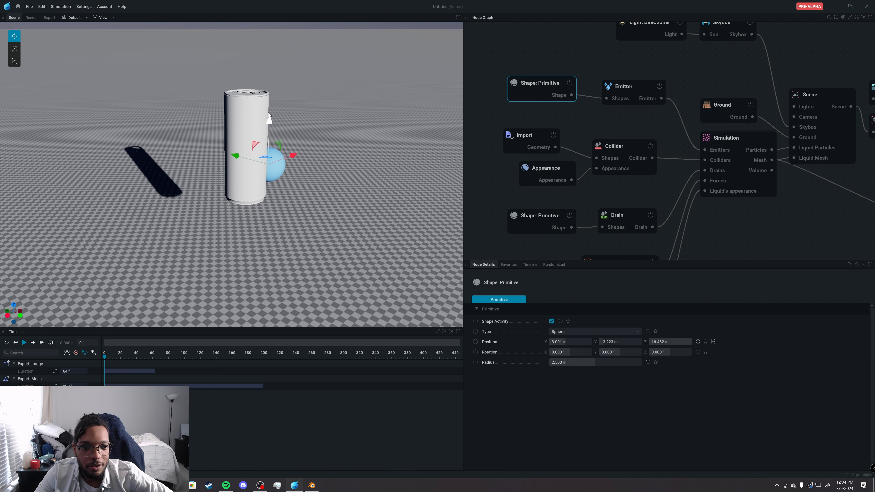
pyautogui.moveTo(268, 112); pyautogui.dragTo(281, 46)
pyautogui.moveTo(310, 63); pyautogui.dragTo(311, 127, button='middle')
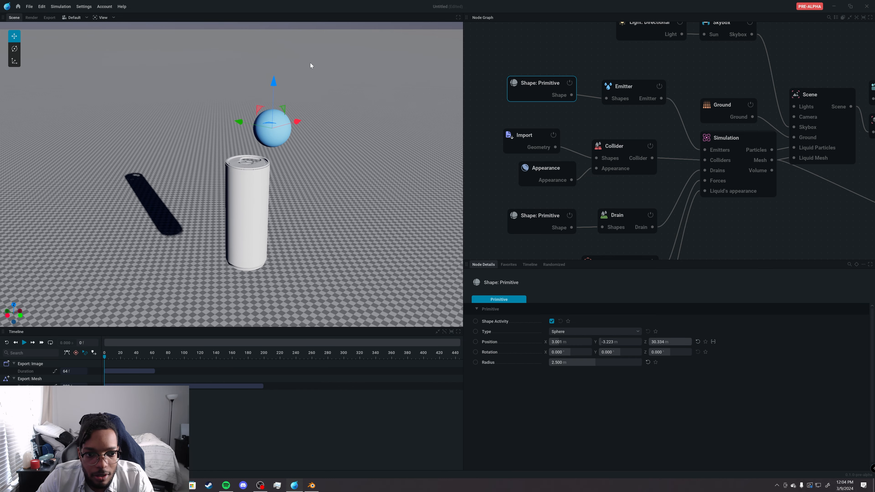
pyautogui.moveTo(344, 106); pyautogui.dragTo(302, 139)
pyautogui.moveTo(303, 140); pyautogui.dragTo(223, 176, button='middle')
pyautogui.moveTo(223, 176); pyautogui.dragTo(242, 157)
pyautogui.moveTo(257, 115); pyautogui.dragTo(264, 89)
pyautogui.moveTo(226, 118); pyautogui.dragTo(258, 134)
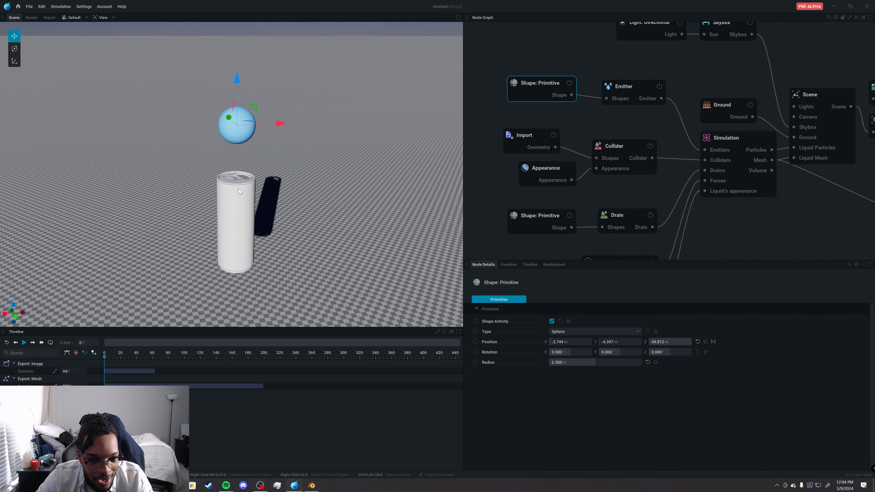
# Run the simulation, restart it from frame 0, and examine how the liquid pours over the can and spreads across the ground
pyautogui.click(23, 342)
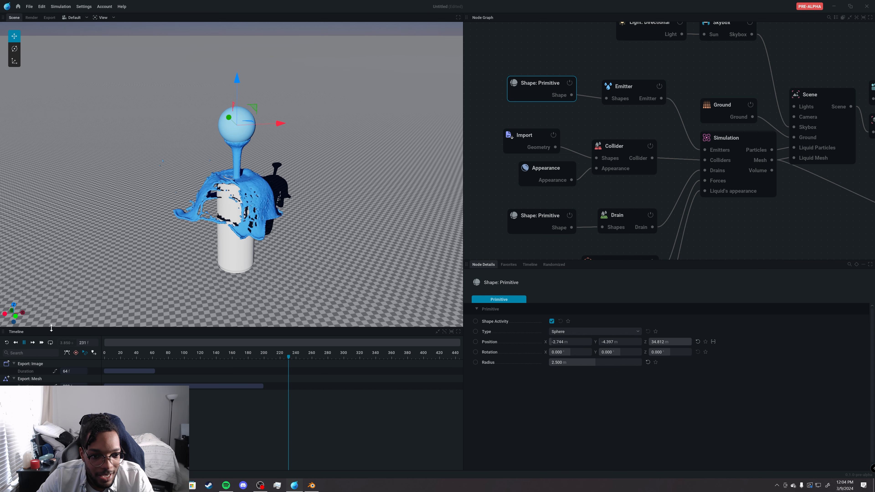
pyautogui.click(6, 342)
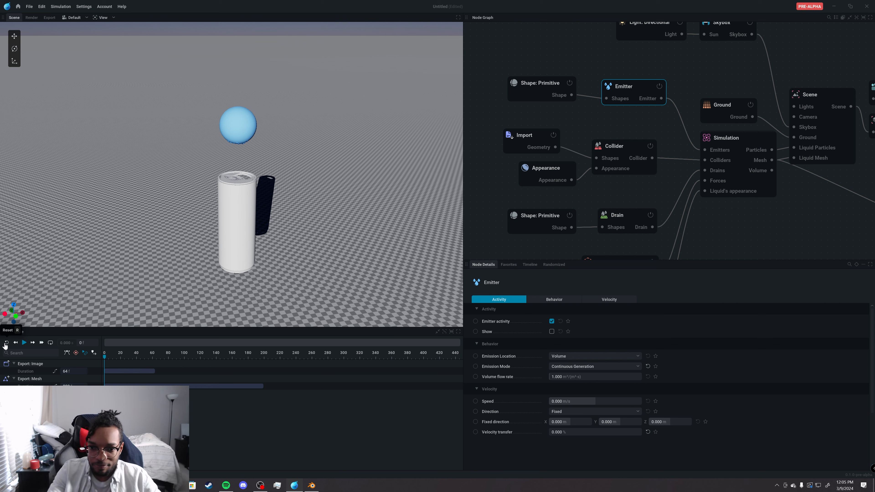
pyautogui.click(24, 342)
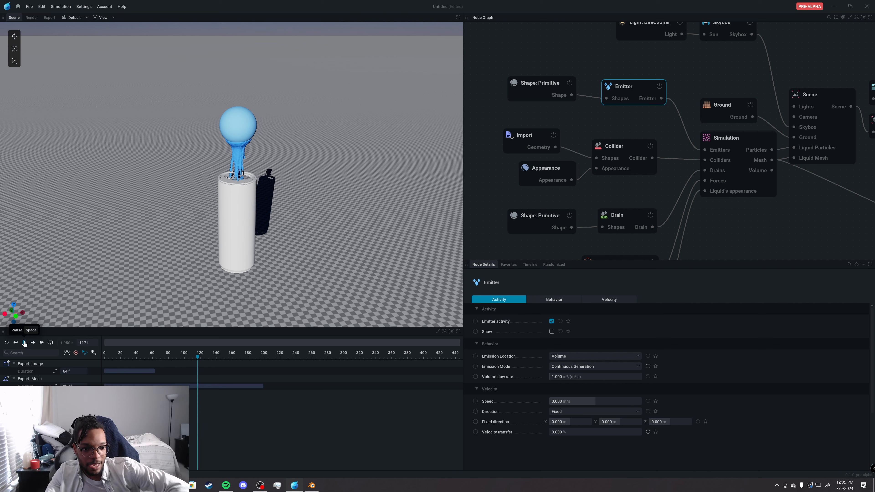
pyautogui.scroll(-1, 230, 236)
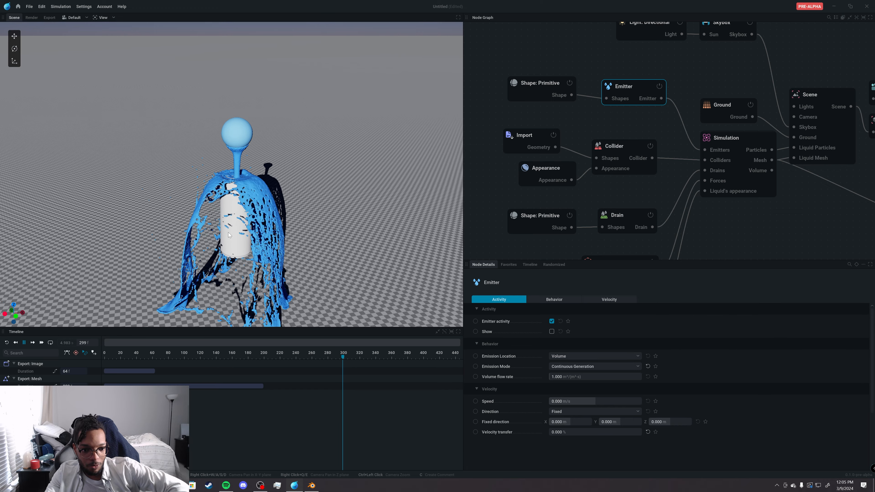
pyautogui.scroll(-2, 229, 236)
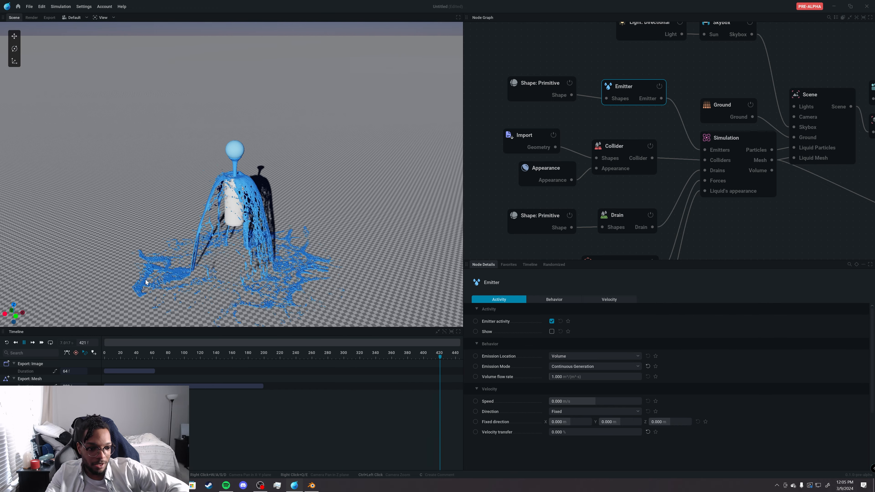
pyautogui.scroll(3, 146, 282)
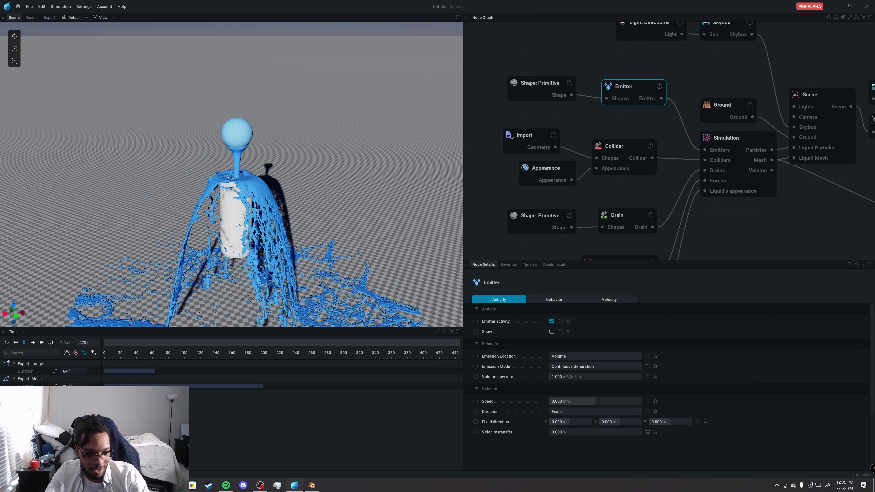
pyautogui.scroll(4, 214, 276)
pyautogui.scroll(3, 213, 273)
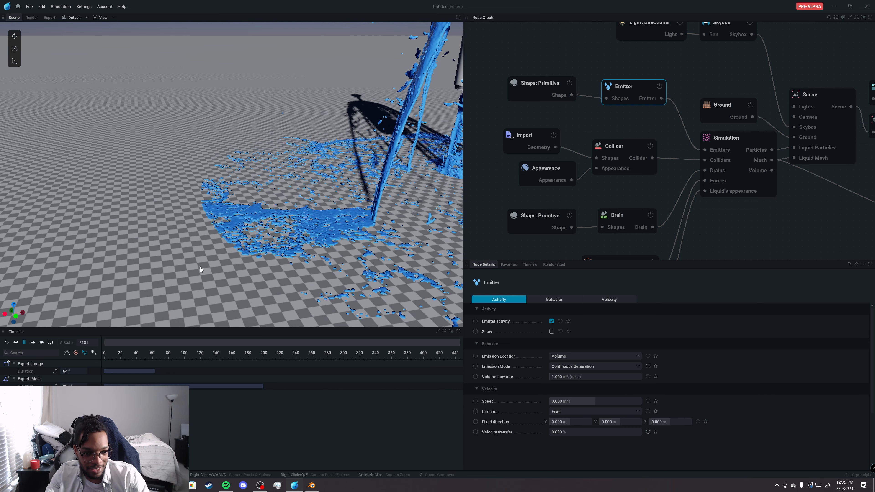
# Examine how the drain's sphere encloses the liquid pouring around the can, and pause the simulation
pyautogui.scroll(2, 200, 267)
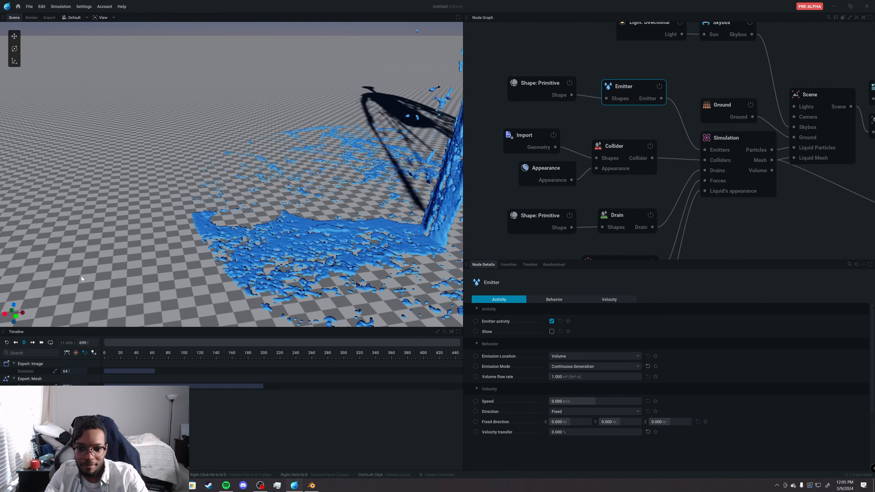
pyautogui.moveTo(618, 211); pyautogui.dragTo(606, 183, button='middle')
pyautogui.click(606, 185)
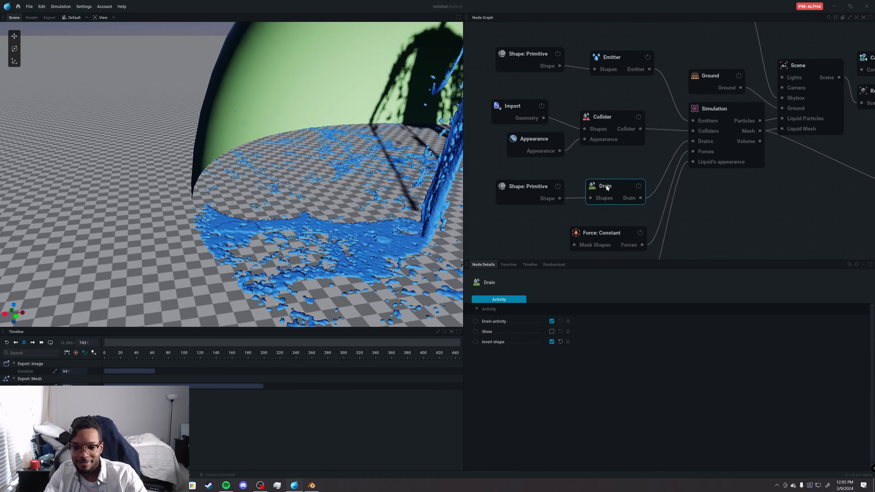
pyautogui.press('f')
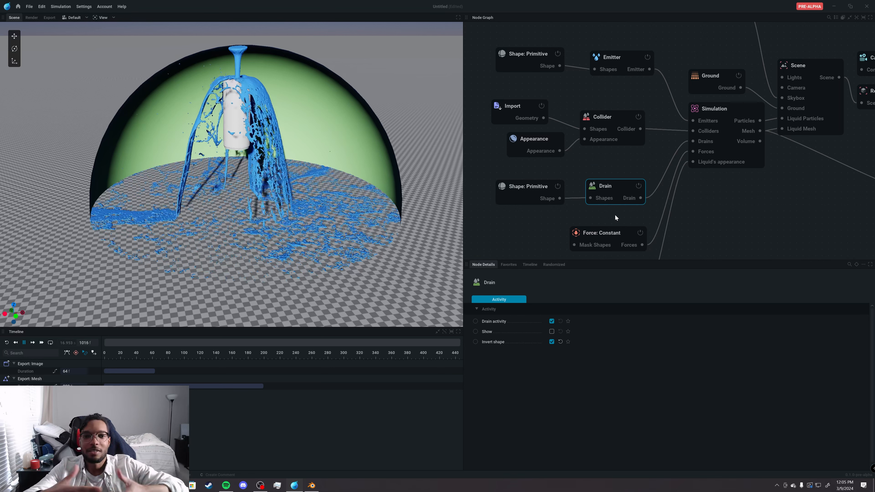
pyautogui.press('space')
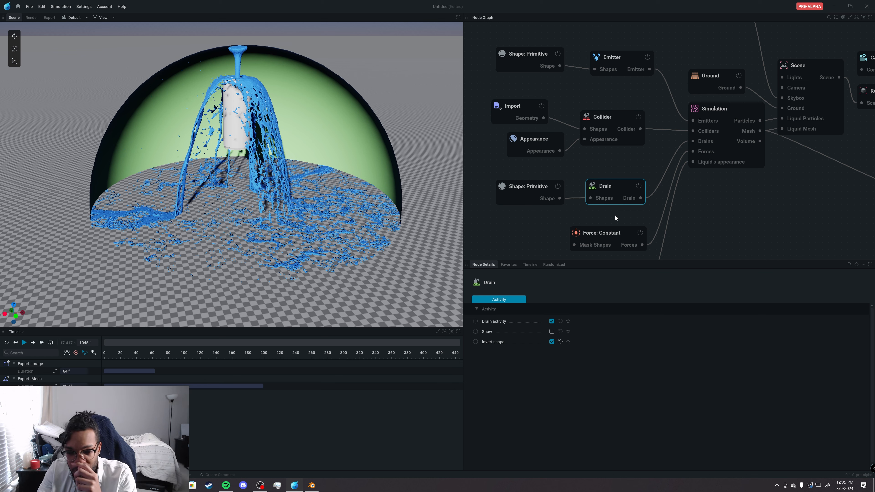
# Shrink the drain sphere's radius to about 6.83 m while running the simulation
pyautogui.click(558, 199)
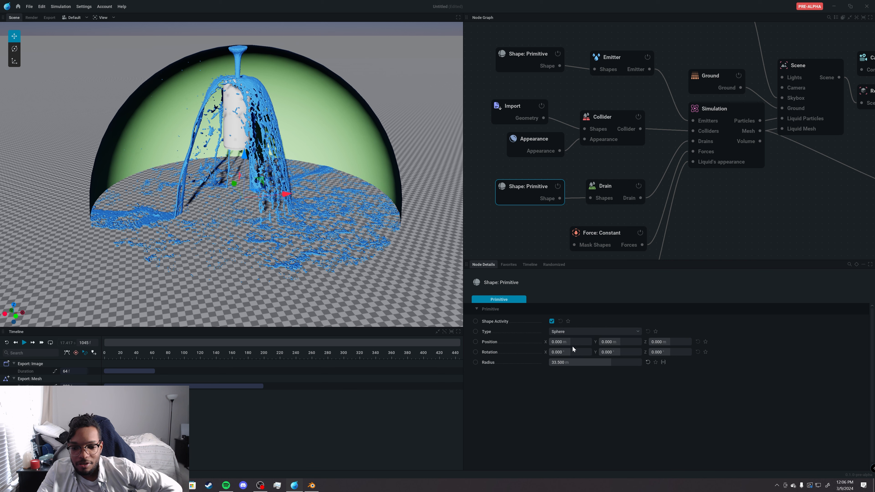
pyautogui.moveTo(563, 361); pyautogui.dragTo(538, 360)
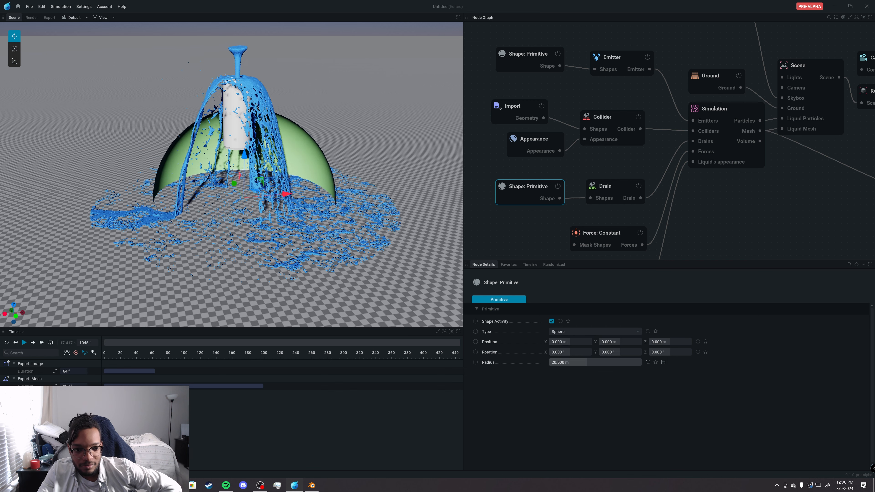
pyautogui.moveTo(599, 364); pyautogui.dragTo(592, 363)
pyautogui.click(24, 342)
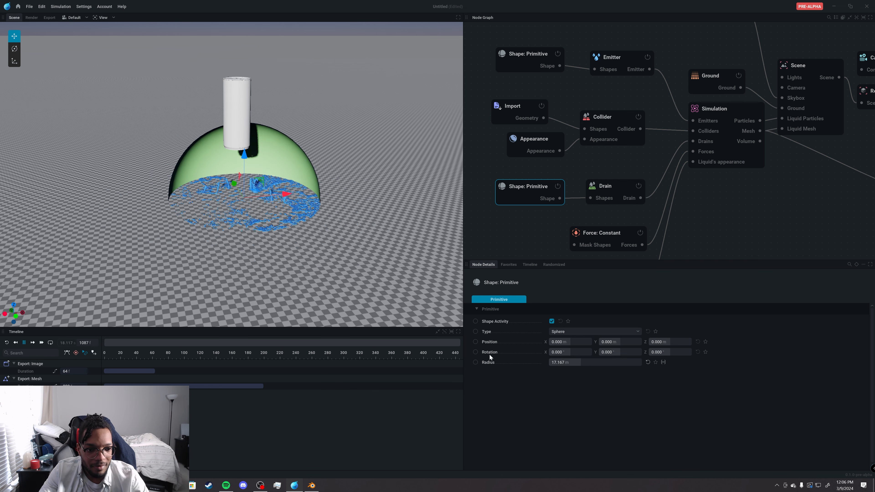
pyautogui.moveTo(593, 363); pyautogui.dragTo(591, 364)
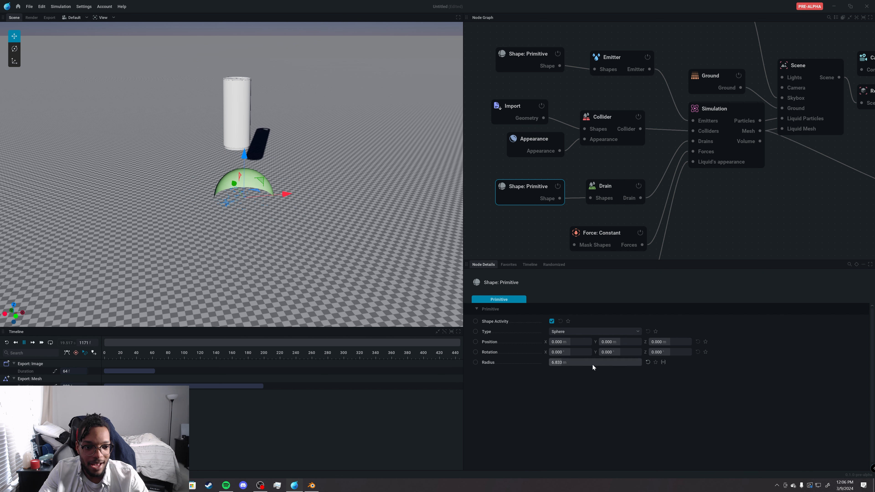
# Reset the simulation to frame 0, shift the drain sphere to about X -1.5 m, and undo that move
pyautogui.click(15, 342)
pyautogui.moveTo(113, 354); pyautogui.dragTo(92, 355)
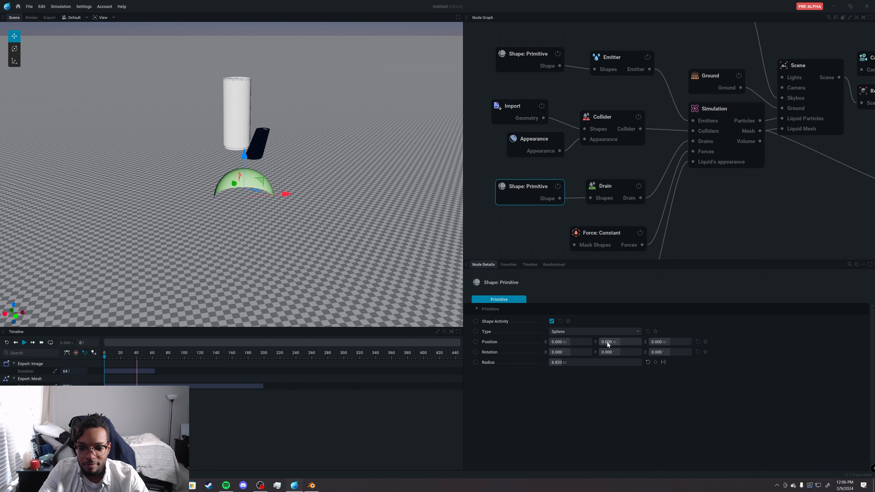
pyautogui.moveTo(255, 196)
pyautogui.mouseDown()
pyautogui.moveTo(264, 205)
pyautogui.moveTo(250, 204)
pyautogui.mouseUp()
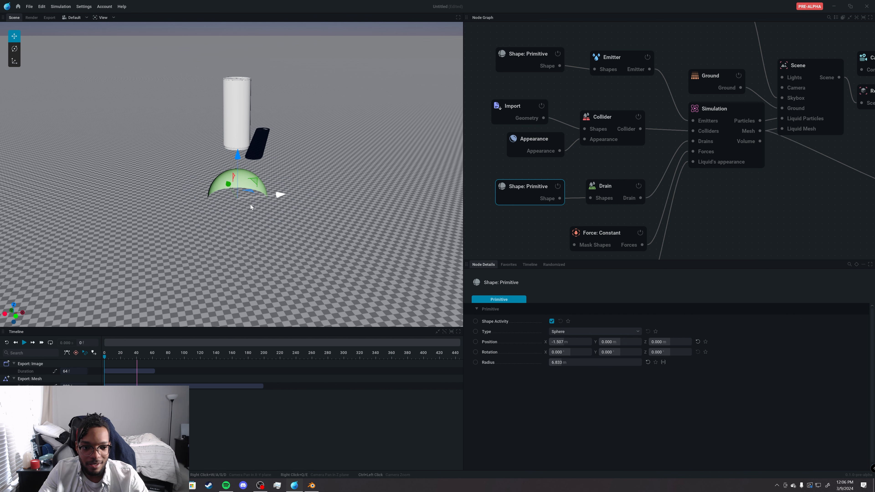
pyautogui.hotkey('ctrl', 'z')
pyautogui.moveTo(247, 207); pyautogui.dragTo(274, 230, button='middle')
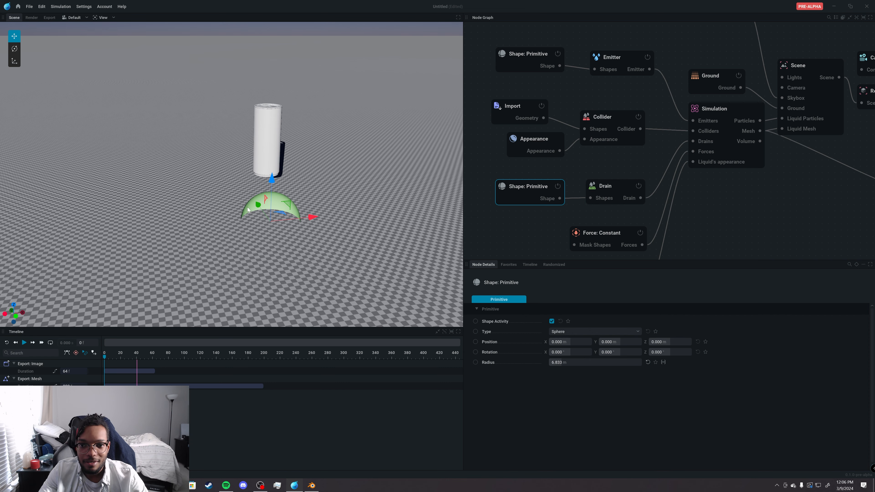
# Compare the emitter's sphere with the drain's sphere in the scene and run the simulation briefly
pyautogui.click(619, 59)
pyautogui.moveTo(619, 62); pyautogui.dragTo(608, 82, button='middle')
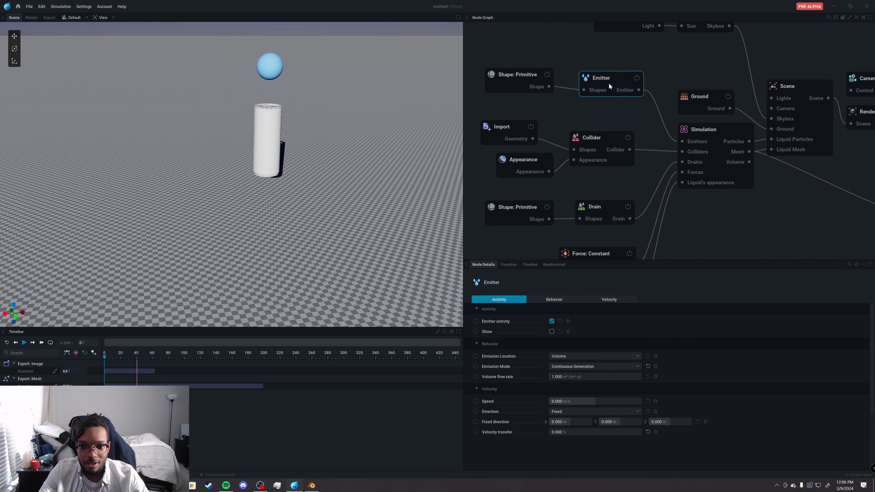
pyautogui.click(605, 203)
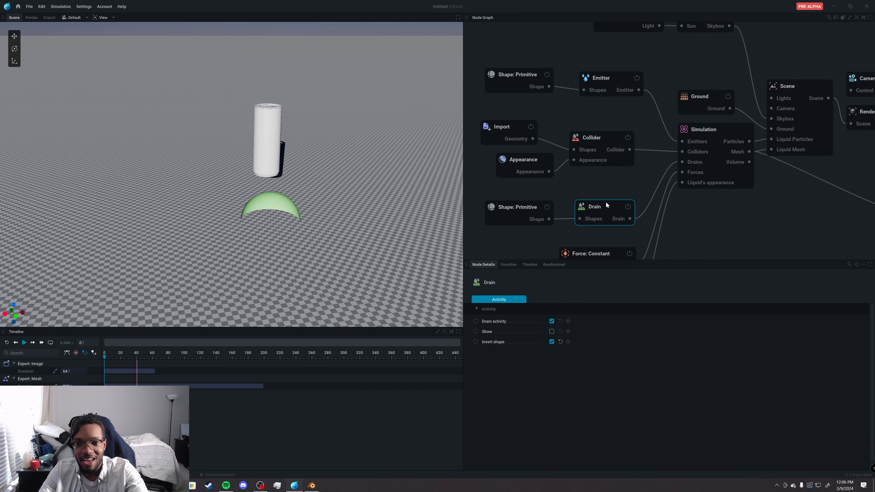
pyautogui.press('space')
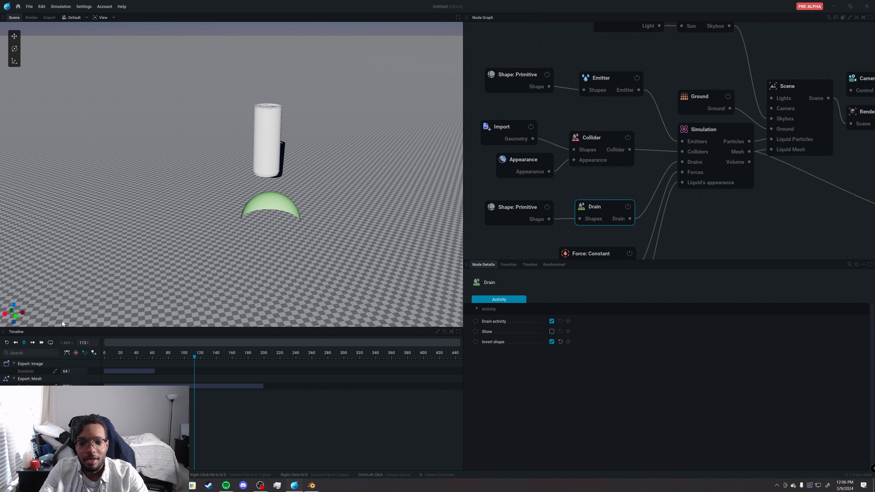
pyautogui.press('space')
# Raise the drain sphere straight up to the can's top so it overlaps the emitter sphere, and run the simulation
pyautogui.click(515, 212)
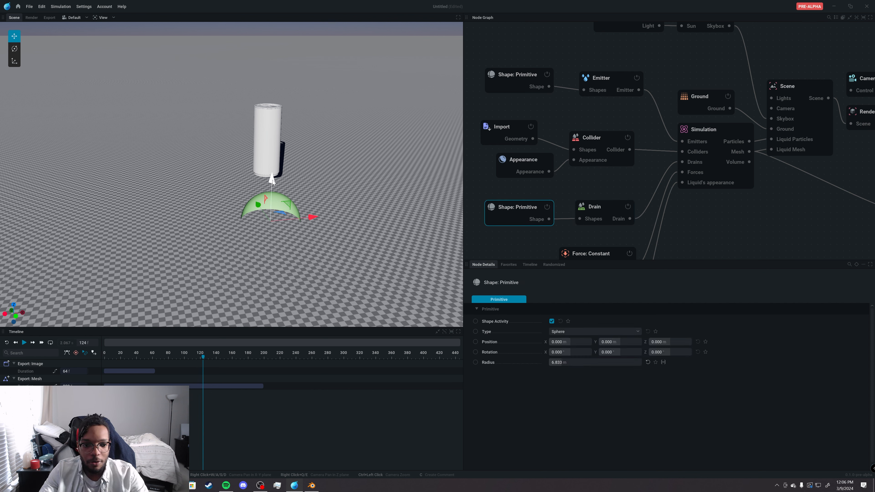
pyautogui.moveTo(271, 182); pyautogui.dragTo(270, 34)
pyautogui.click(599, 83)
pyautogui.press('space')
# Examine the liquid inside the raised drain sphere from several angles while the simulation runs
pyautogui.moveTo(386, 117); pyautogui.dragTo(440, 156)
pyautogui.click(518, 75)
pyautogui.moveTo(345, 128); pyautogui.dragTo(309, 137)
pyautogui.click(598, 207)
pyautogui.scroll(4, 242, 133)
pyautogui.moveTo(246, 51); pyautogui.dragTo(337, 158, button='middle')
pyautogui.scroll(3, 338, 158)
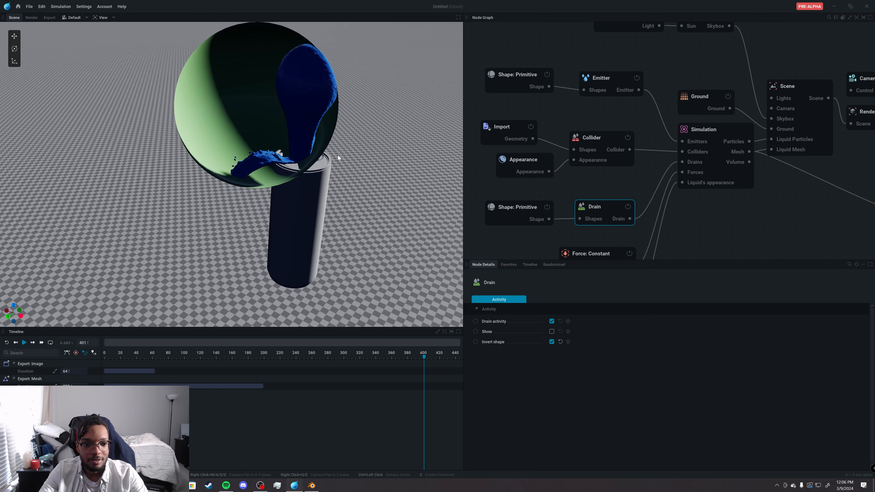
pyautogui.moveTo(338, 158); pyautogui.dragTo(363, 229)
pyautogui.click(24, 343)
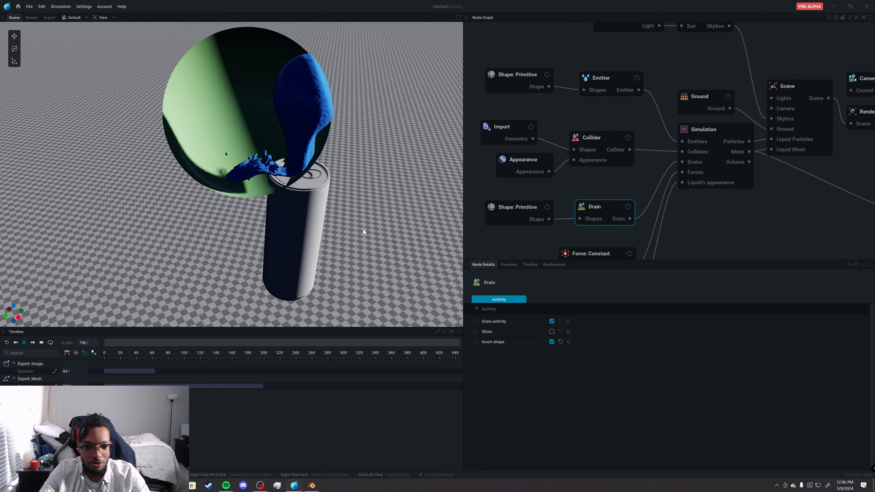
# Deselect the Drain node and examine the liquid falling onto the can's lid from different sides
pyautogui.click(675, 201)
pyautogui.moveTo(381, 197); pyautogui.dragTo(406, 187)
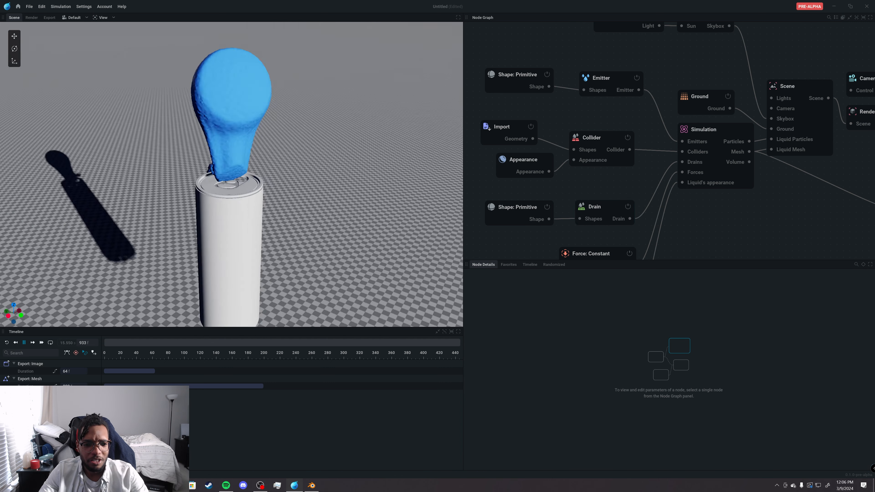
pyautogui.moveTo(303, 186); pyautogui.dragTo(364, 193)
pyautogui.scroll(3, 344, 190)
pyautogui.scroll(-3, 337, 190)
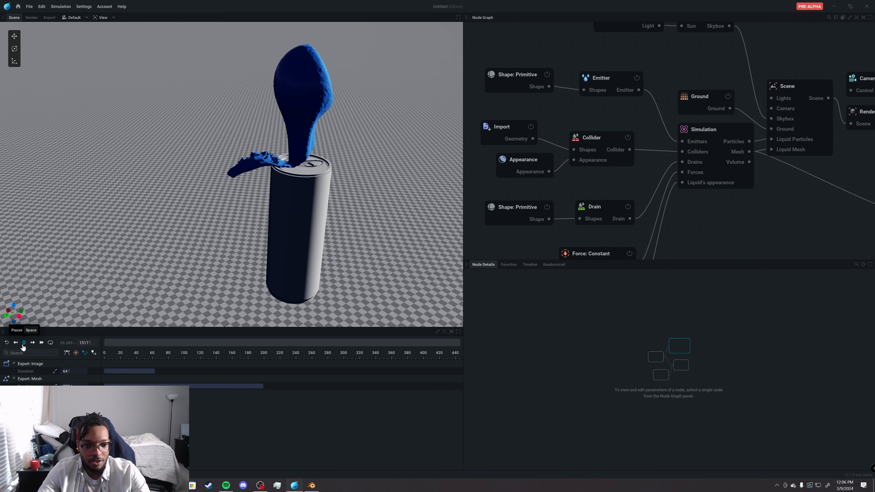
# Reset the simulation to frame 0, restore the drain sphere's original size and position, and review its coverage around the can
pyautogui.click(6, 344)
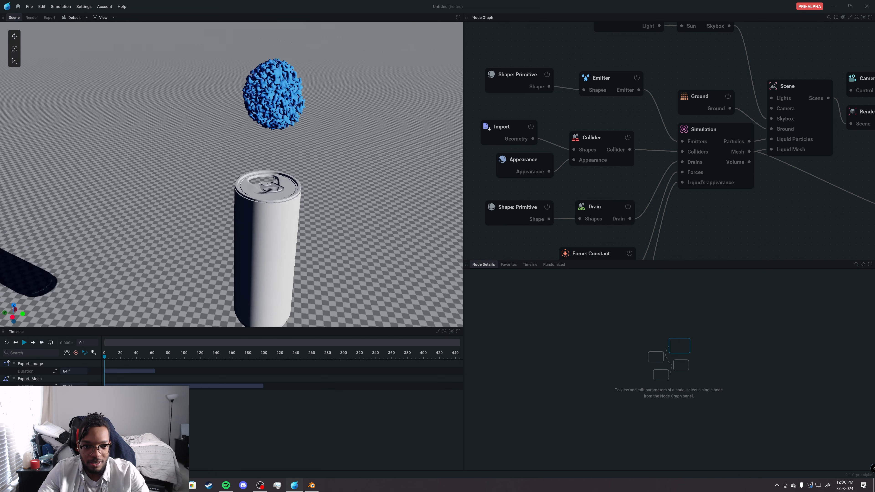
pyautogui.click(582, 219)
pyautogui.scroll(-5, 274, 245)
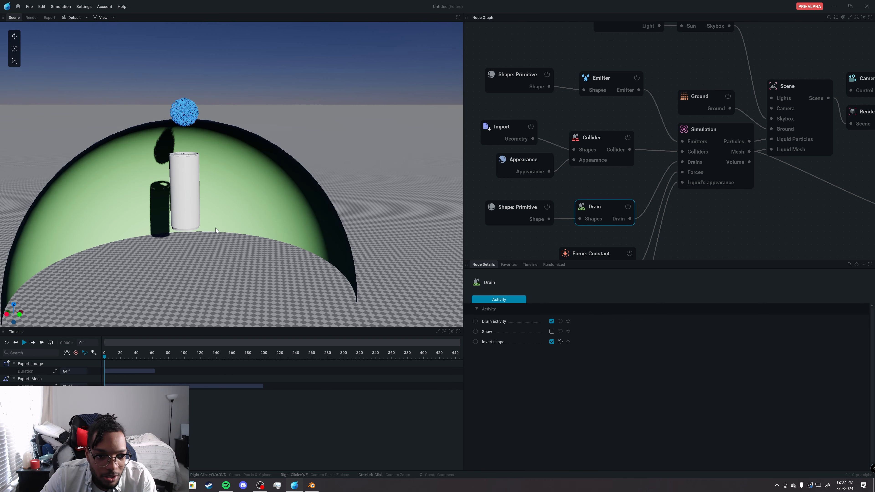
pyautogui.moveTo(172, 245); pyautogui.dragTo(208, 236)
pyautogui.click(593, 185)
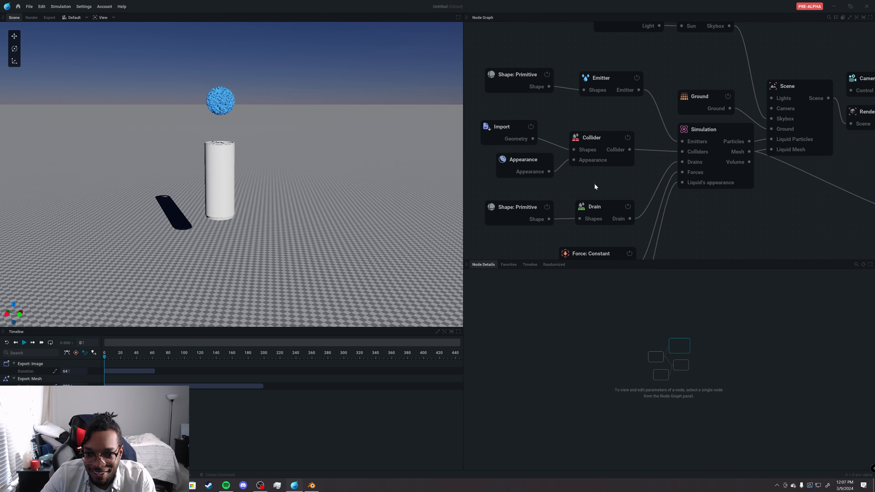
pyautogui.click(516, 209)
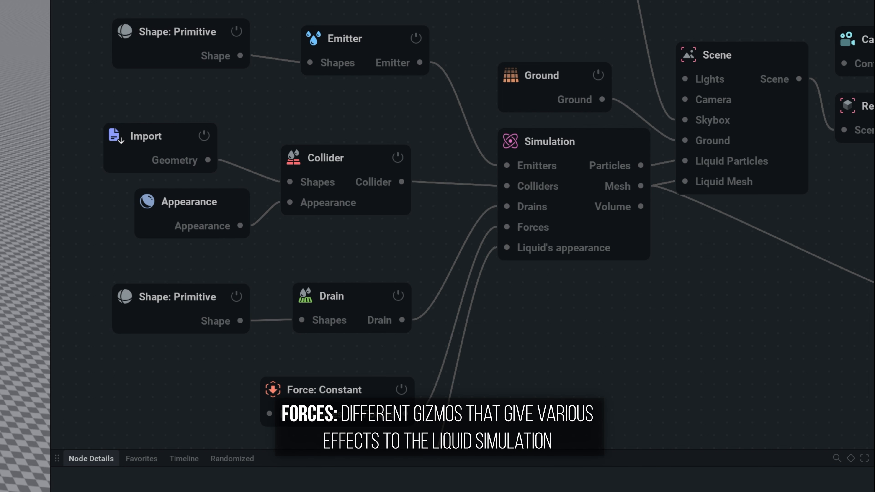
# Move the Force: Constant node directly below the Drain node and list the force nodes available for the Simulation's Forces input
pyautogui.moveTo(351, 406); pyautogui.dragTo(321, 422, button='middle')
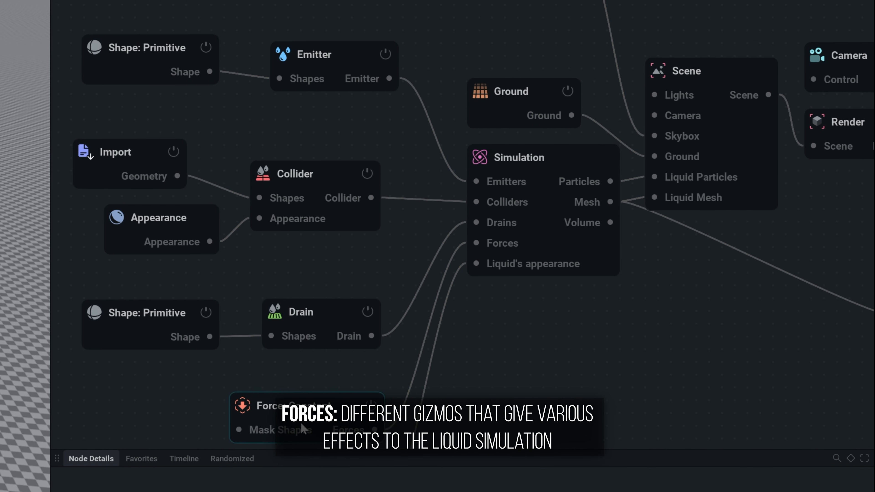
pyautogui.moveTo(311, 399); pyautogui.dragTo(318, 372)
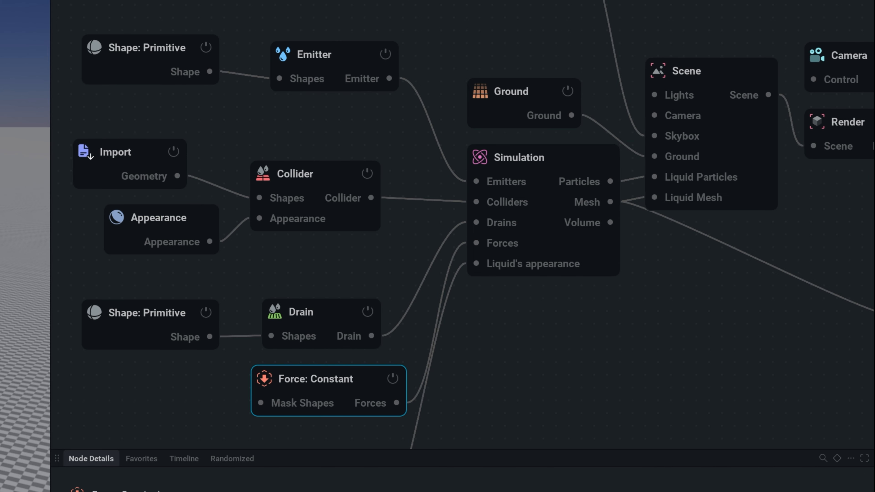
pyautogui.moveTo(476, 243); pyautogui.dragTo(468, 329)
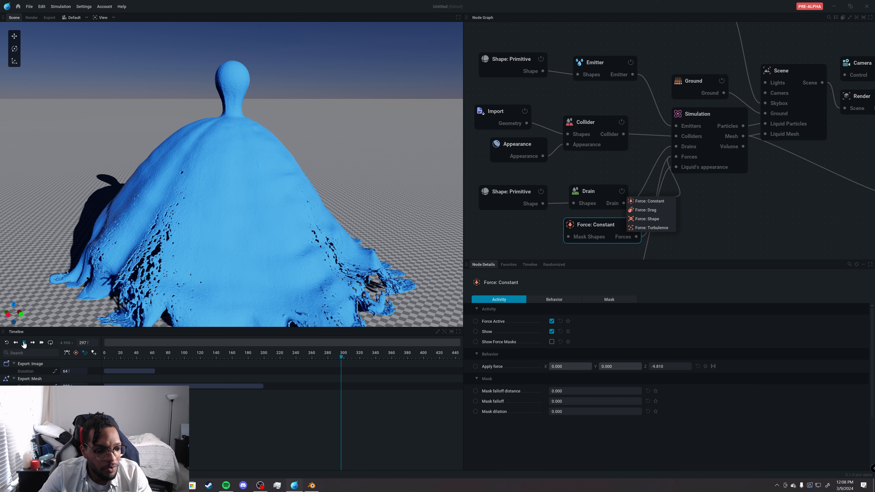
# Stop the simulation, reset it to frame 0, and nudge the Force: Constant node into place beneath the Drain node
pyautogui.click(23, 343)
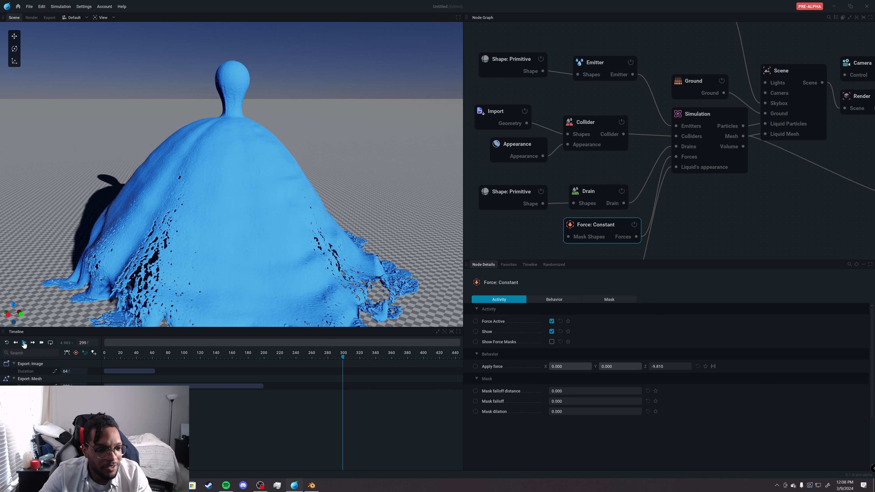
pyautogui.click(7, 343)
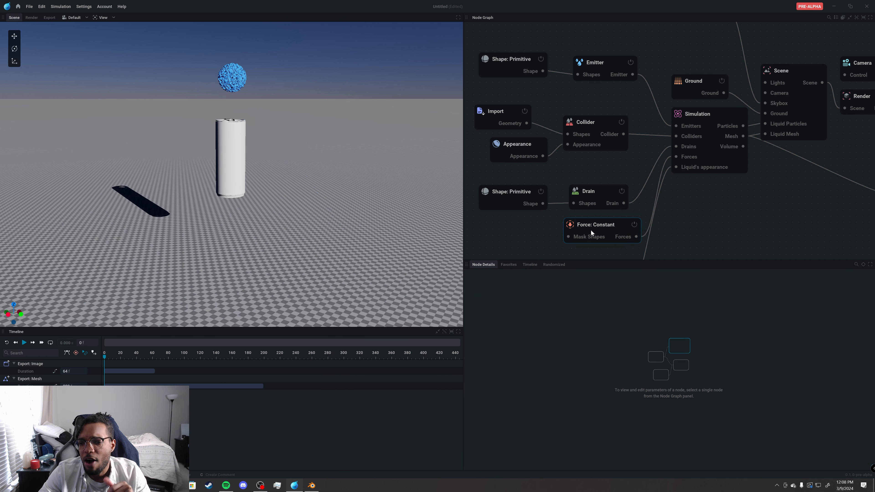
pyautogui.moveTo(590, 230); pyautogui.dragTo(587, 229)
pyautogui.moveTo(586, 229); pyautogui.dragTo(587, 162, button='middle')
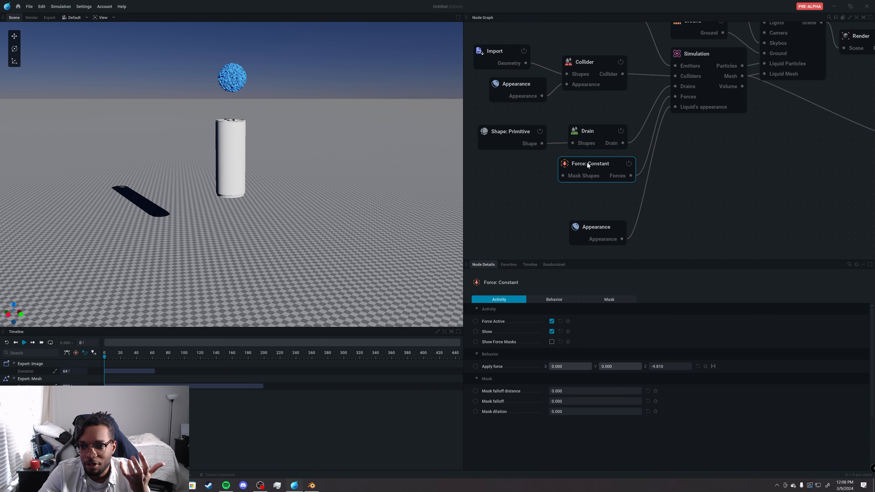
# Preview the liquid with its Appearance albedo set to white (#FFFFFF), reset the simulation, and undo the colour change
pyautogui.click(599, 232)
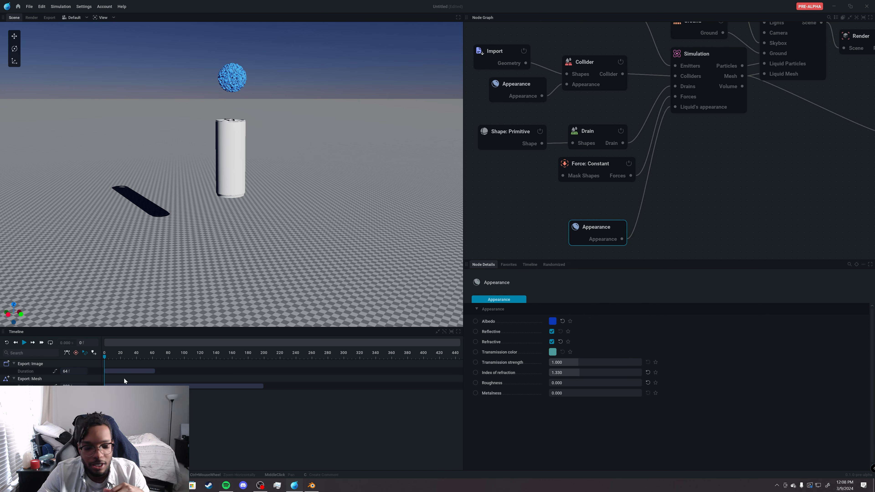
pyautogui.click(24, 343)
pyautogui.click(552, 320)
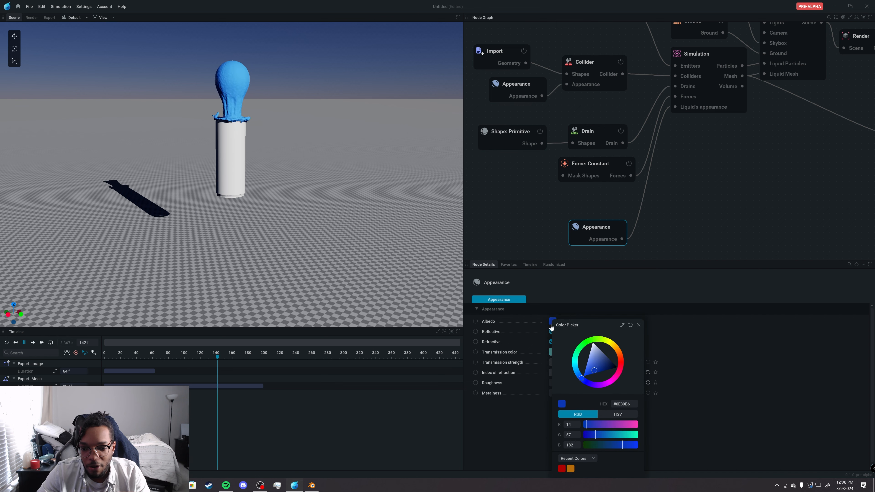
pyautogui.moveTo(615, 375); pyautogui.dragTo(574, 395)
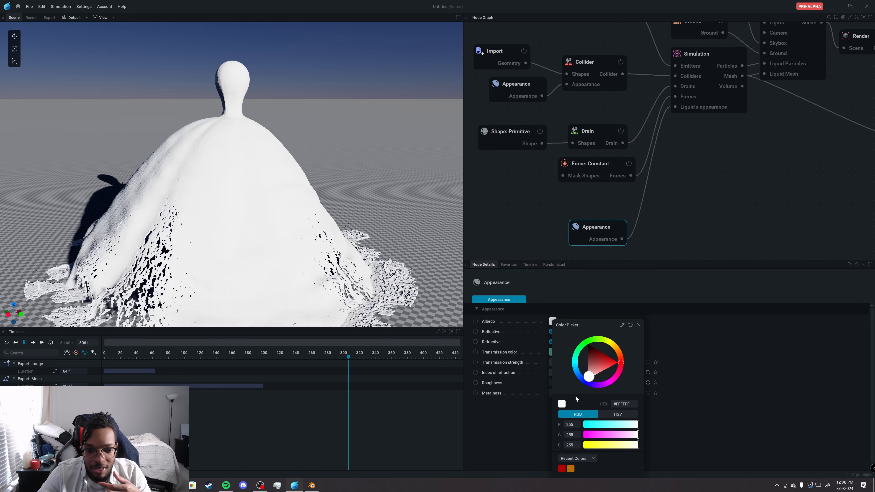
pyautogui.click(24, 343)
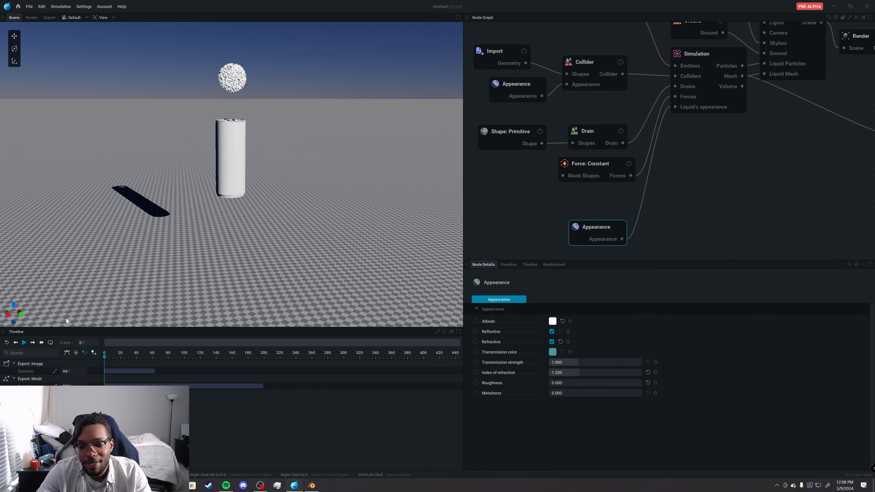
pyautogui.hotkey('ctrl', 'z')
pyautogui.hotkey('ctrl', 'z')
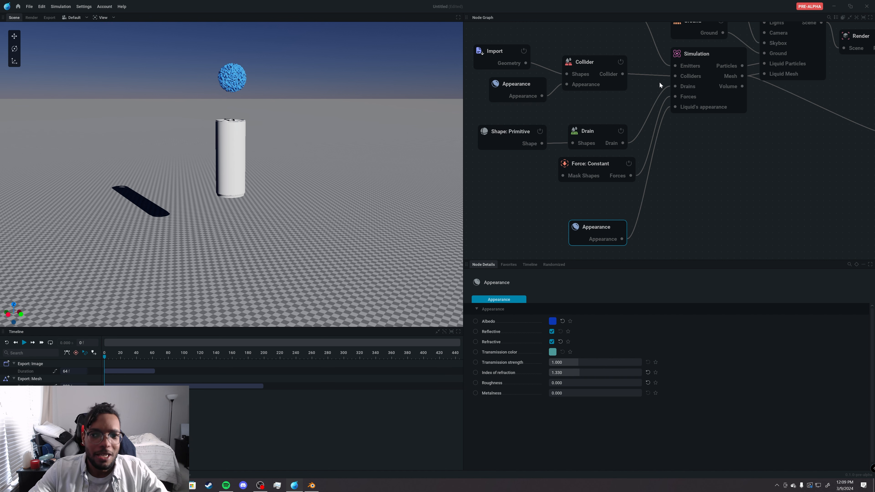
# Select the emitter, collider, drain, force and appearance node groups together to review the Simulation node's inputs
pyautogui.scroll(-2, 630, 138)
pyautogui.moveTo(629, 138); pyautogui.dragTo(618, 168, button='middle')
pyautogui.scroll(1, 618, 166)
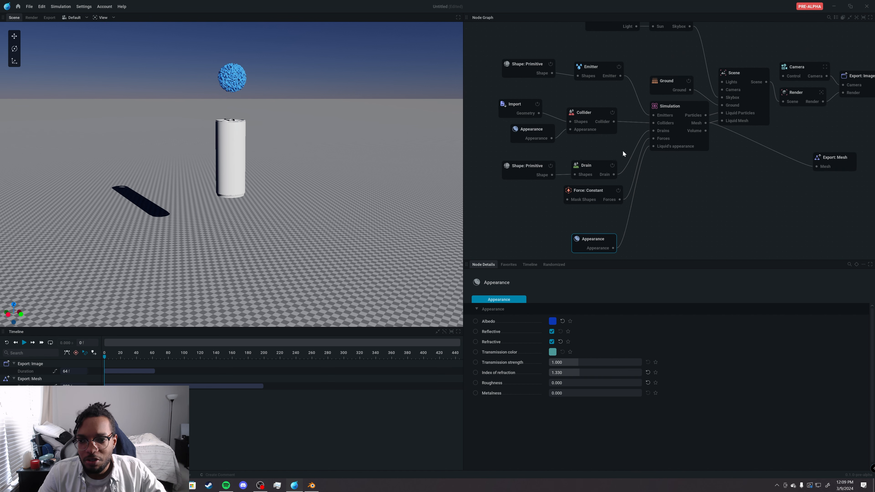
pyautogui.moveTo(680, 87); pyautogui.dragTo(648, 115, button='middle')
pyautogui.moveTo(498, 54); pyautogui.dragTo(654, 282)
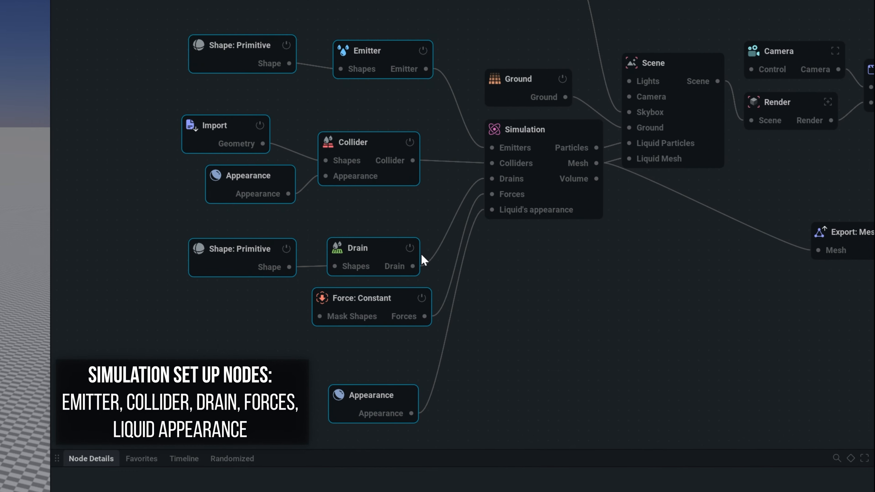
# Move the Simulation node away from the Scene node, closer to its input nodes
pyautogui.click(533, 146)
pyautogui.moveTo(564, 144); pyautogui.dragTo(408, 138)
pyautogui.moveTo(408, 138); pyautogui.dragTo(511, 162, button='middle')
pyautogui.scroll(-2, 506, 161)
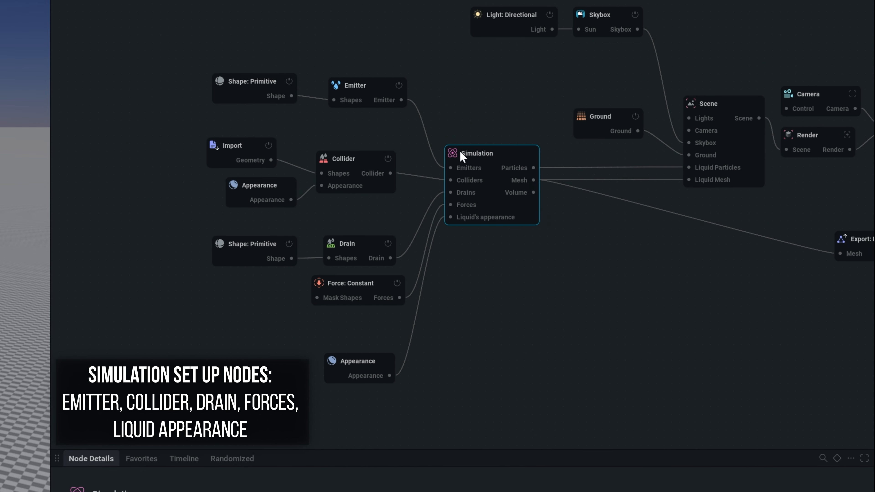
# Review the simulation setup nodes as one group and the Light, Skybox, Ground and Scene nodes as another
pyautogui.moveTo(207, 45); pyautogui.dragTo(486, 401)
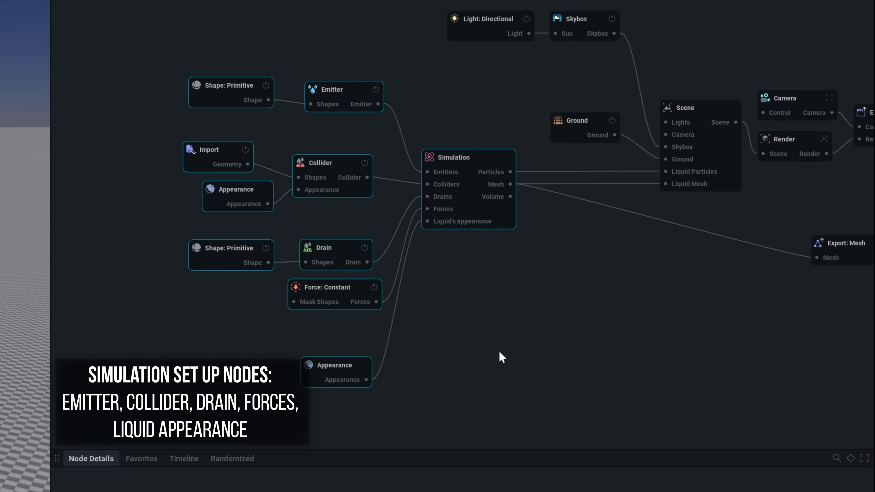
pyautogui.moveTo(344, 1); pyautogui.dragTo(575, 164)
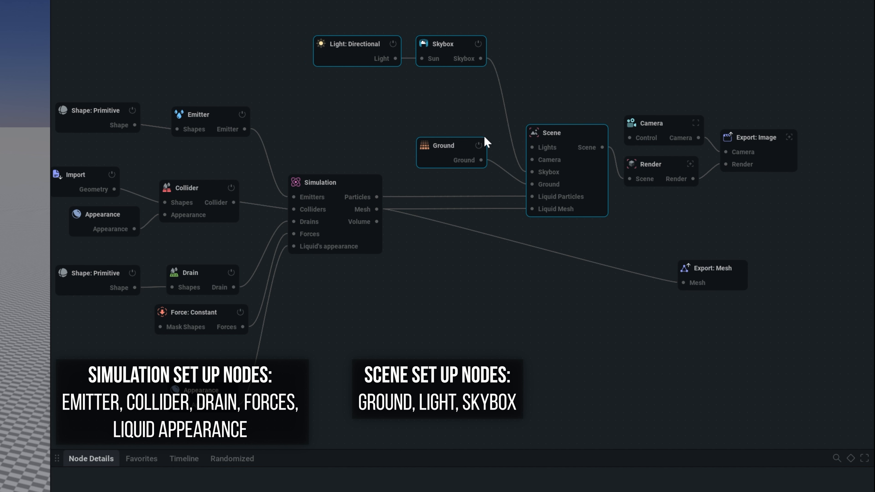
pyautogui.moveTo(509, 304); pyautogui.dragTo(578, 309, button='middle')
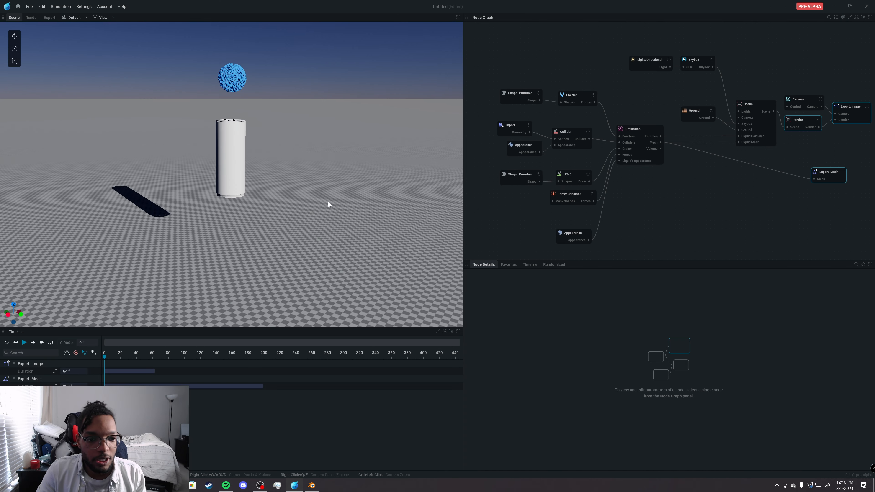
# Select the can's Import node, try rotating the can about Y, and undo the rotation
pyautogui.scroll(3, 313, 202)
pyautogui.moveTo(313, 202); pyautogui.dragTo(406, 231, button='middle')
pyautogui.moveTo(220, 165); pyautogui.dragTo(255, 157)
pyautogui.scroll(2, 276, 167)
pyautogui.scroll(-1, 276, 168)
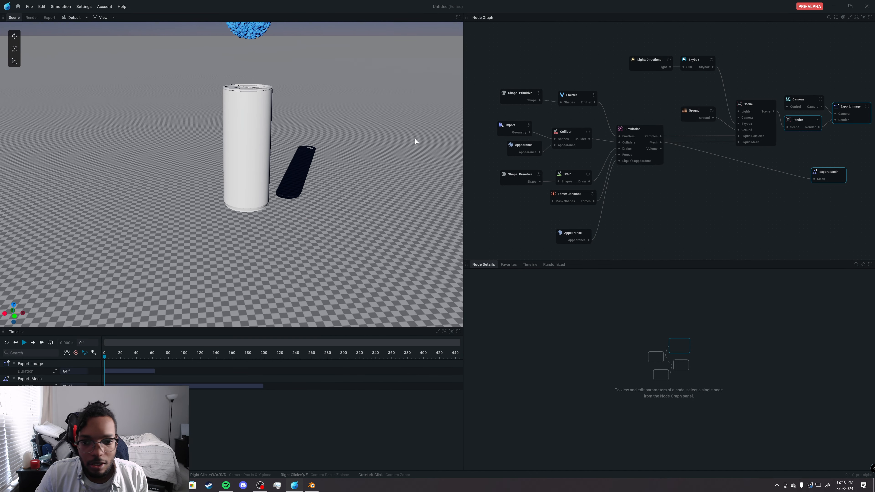
pyautogui.click(513, 128)
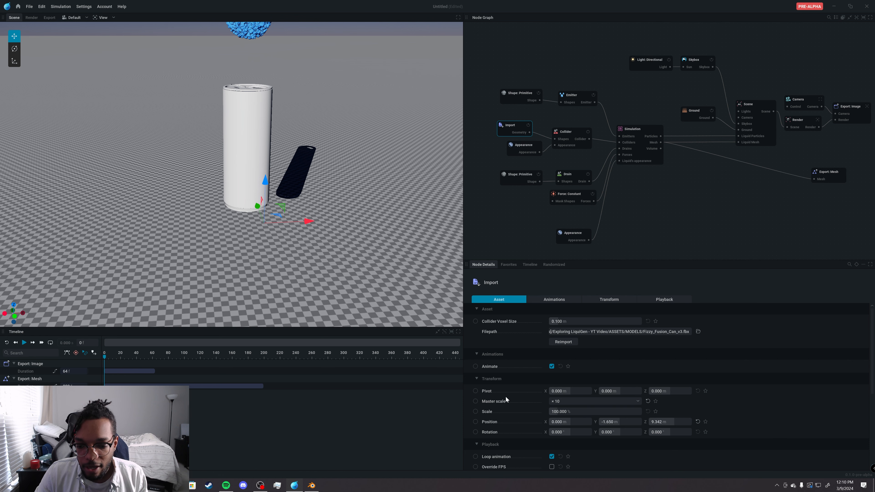
pyautogui.moveTo(626, 433); pyautogui.dragTo(646, 440)
pyautogui.hotkey('ctrl', 'z')
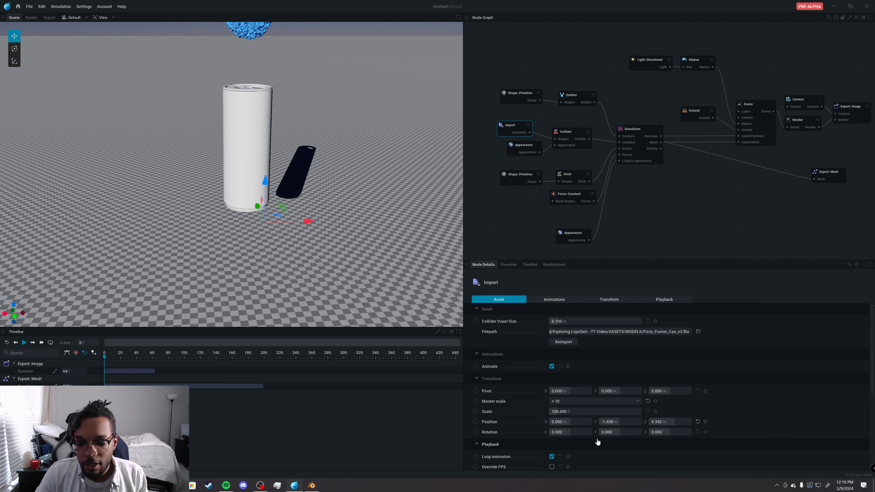
# Move the can to Y -6.928 m and Z 19.714 m, and rotate it to Y -4.8° and Z -160.8°
pyautogui.scroll(-3, 537, 433)
pyautogui.scroll(3, 537, 433)
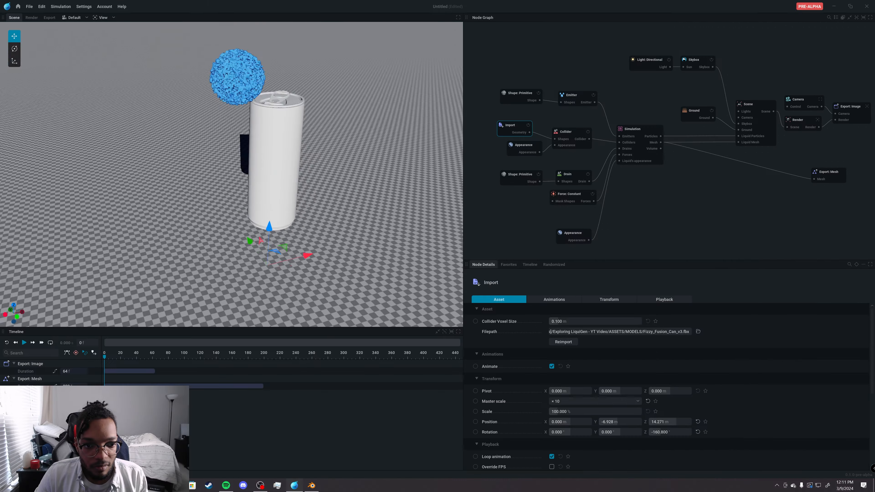
pyautogui.moveTo(299, 198); pyautogui.dragTo(265, 172)
pyautogui.moveTo(286, 225); pyautogui.dragTo(268, 217)
pyautogui.moveTo(268, 217); pyautogui.dragTo(250, 195, button='middle')
pyautogui.moveTo(620, 432); pyautogui.dragTo(613, 432)
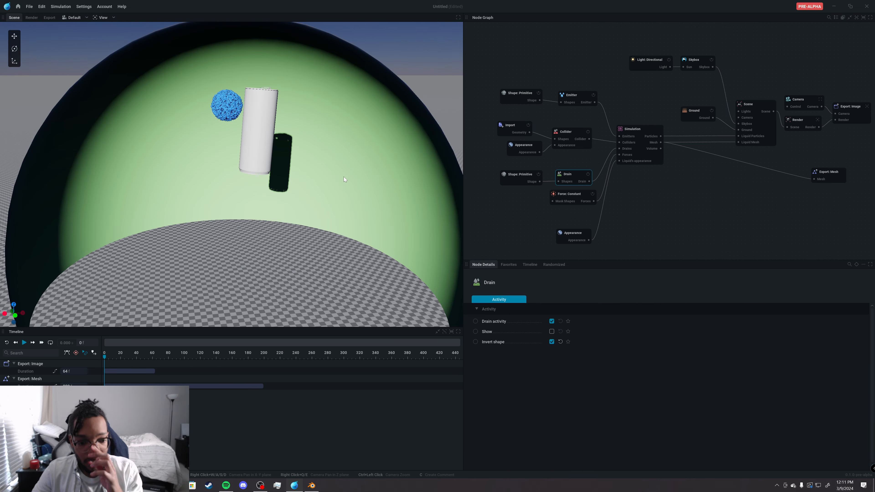
# Simulate the liquid falling beside the raised can with the drain sphere shown, and reset to frame 0
pyautogui.press('space')
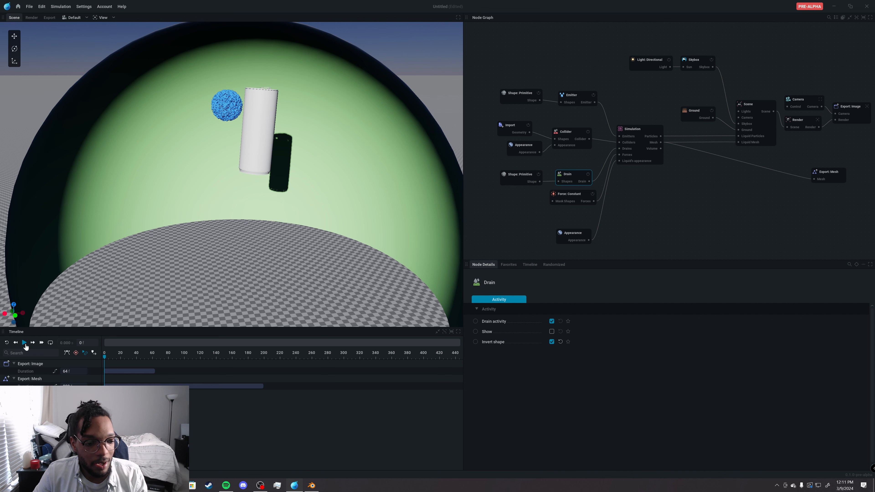
pyautogui.press('space')
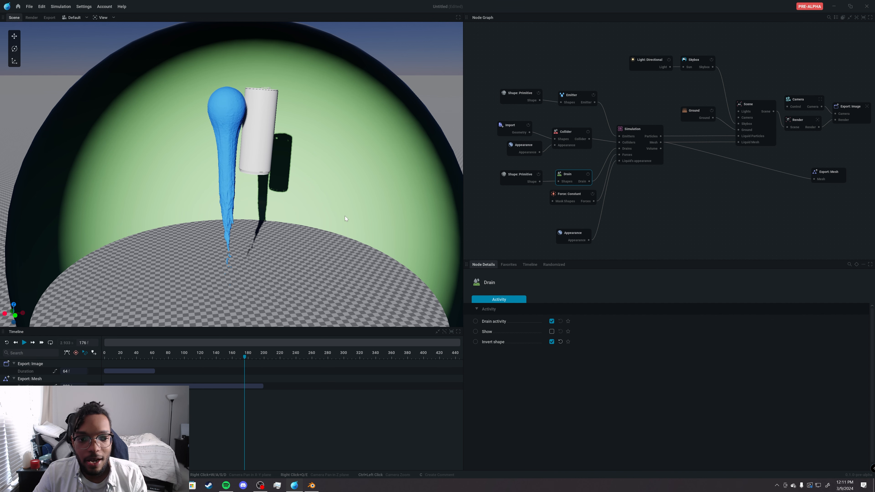
pyautogui.moveTo(368, 205); pyautogui.dragTo(339, 209)
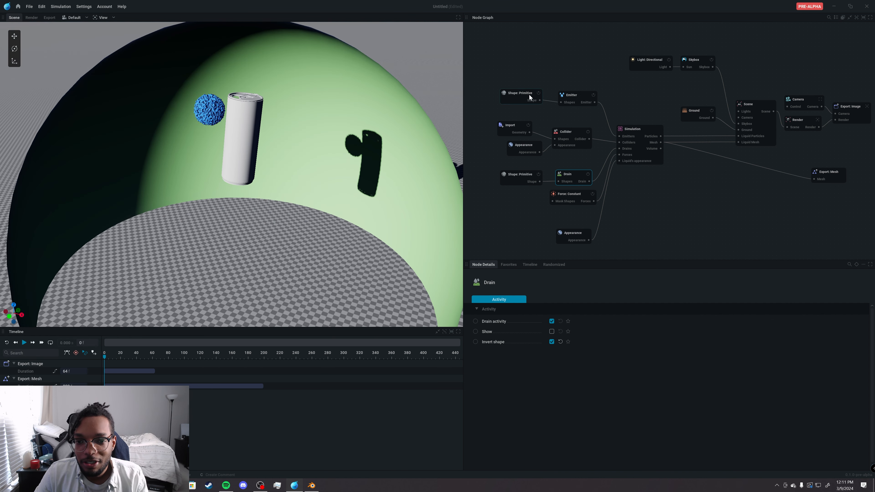
# Move the emitter's sphere to the opposite side of the can at X 10.668, Y 2.196, Z 32.534 m
pyautogui.click(529, 93)
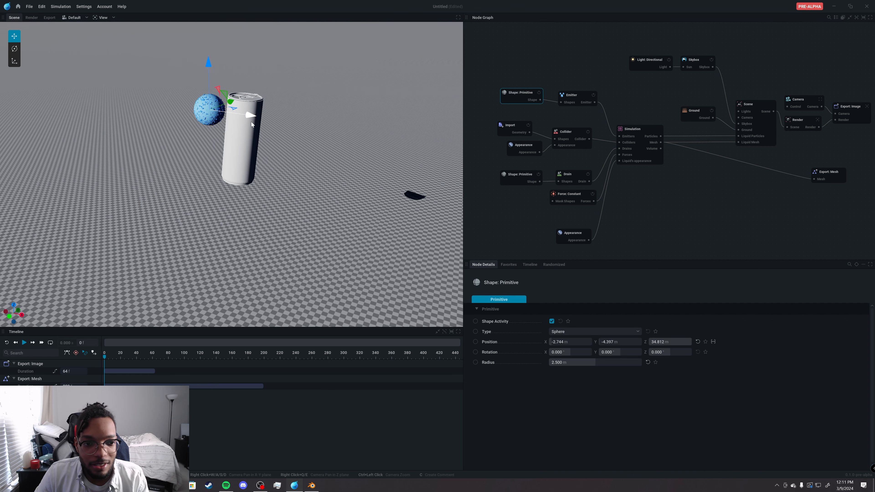
pyautogui.moveTo(249, 131); pyautogui.dragTo(327, 186)
pyautogui.moveTo(309, 137); pyautogui.dragTo(320, 121)
pyautogui.moveTo(329, 129); pyautogui.dragTo(324, 85)
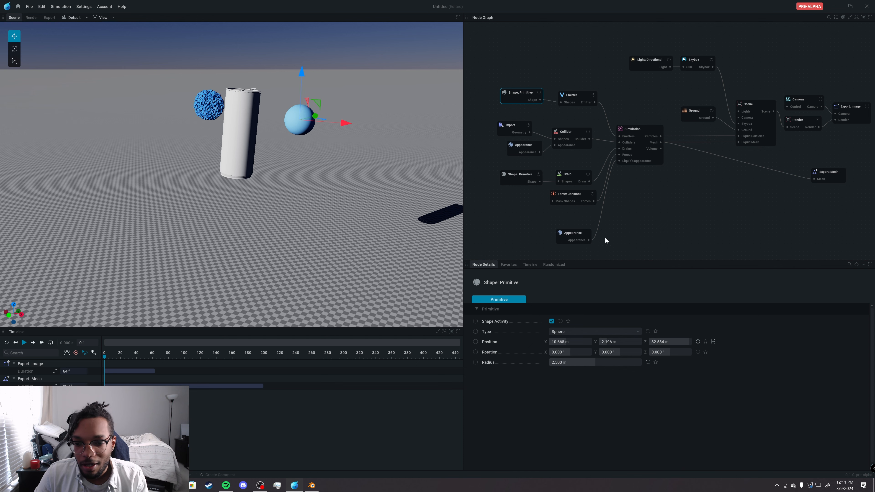
# Duplicate the Force: Constant node with its link to the Simulation's Forces input and place the copy beneath the original
pyautogui.moveTo(581, 194); pyautogui.dragTo(583, 199)
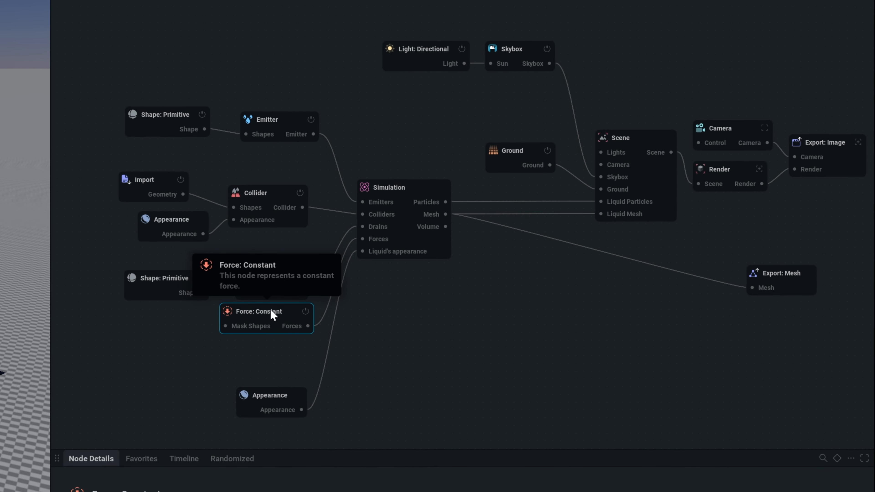
pyautogui.hotkey('ctrl', 'd')
pyautogui.moveTo(271, 309); pyautogui.dragTo(328, 308)
pyautogui.moveTo(360, 238); pyautogui.dragTo(360, 238)
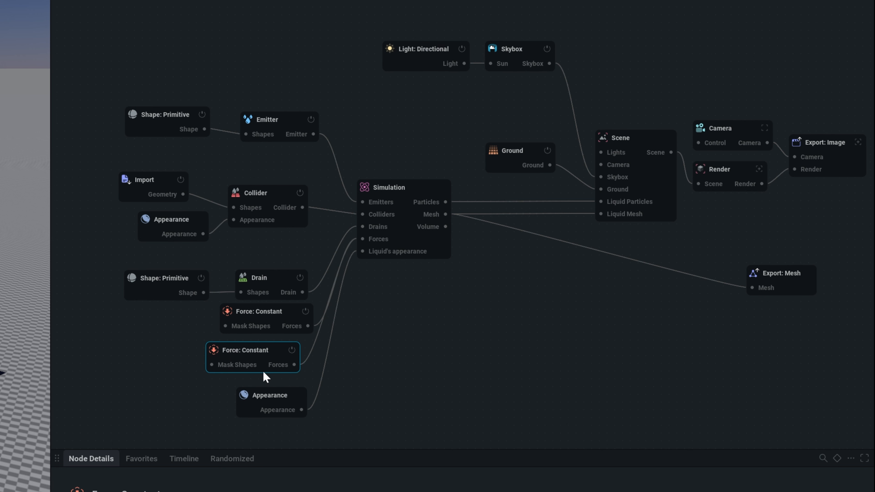
pyautogui.moveTo(267, 360); pyautogui.dragTo(277, 355)
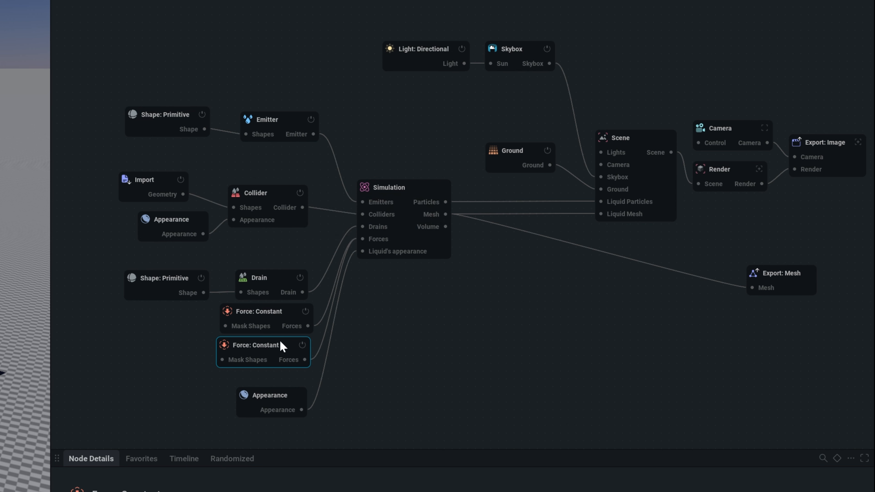
# Test the activity toggles on the force and drain shape nodes, leaving the original Force: Constant node disabled
pyautogui.click(305, 310)
pyautogui.click(305, 312)
pyautogui.click(204, 279)
pyautogui.click(204, 279)
pyautogui.click(306, 312)
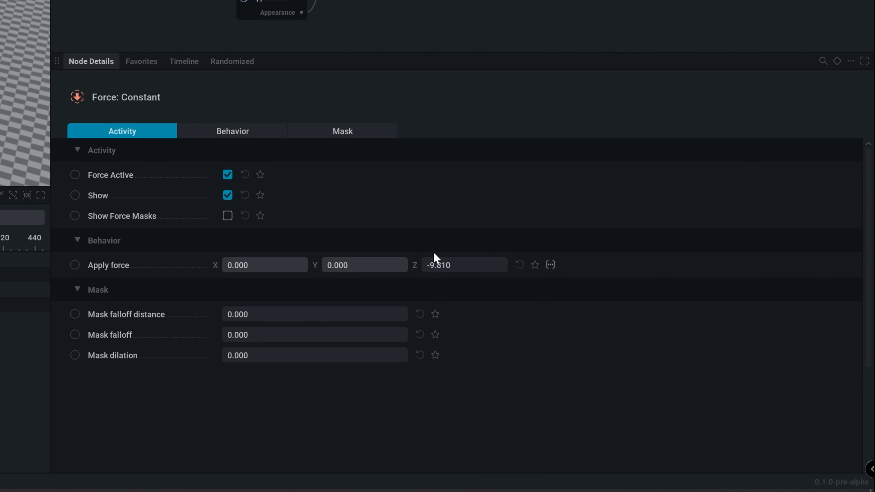
# Set the duplicated force's Z component to 0 and start the simulation without gravity
pyautogui.doubleClick(435, 262)
pyautogui.write('0')
pyautogui.press('Return')
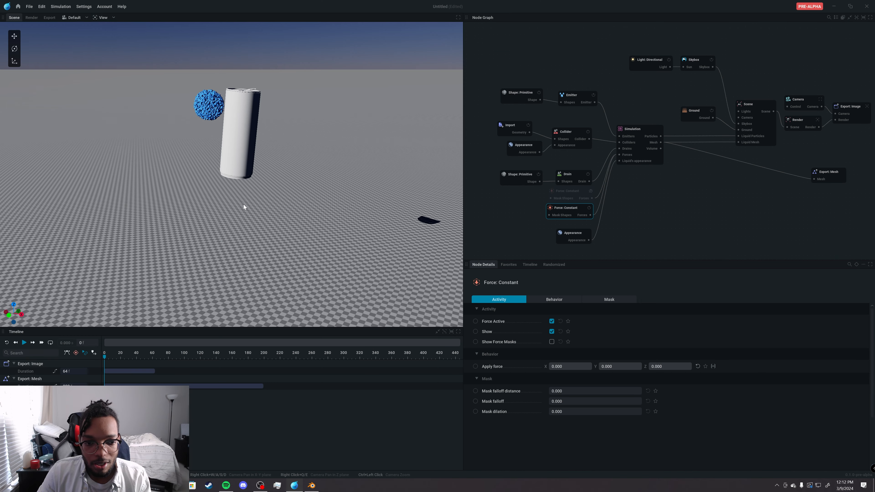
pyautogui.press('space')
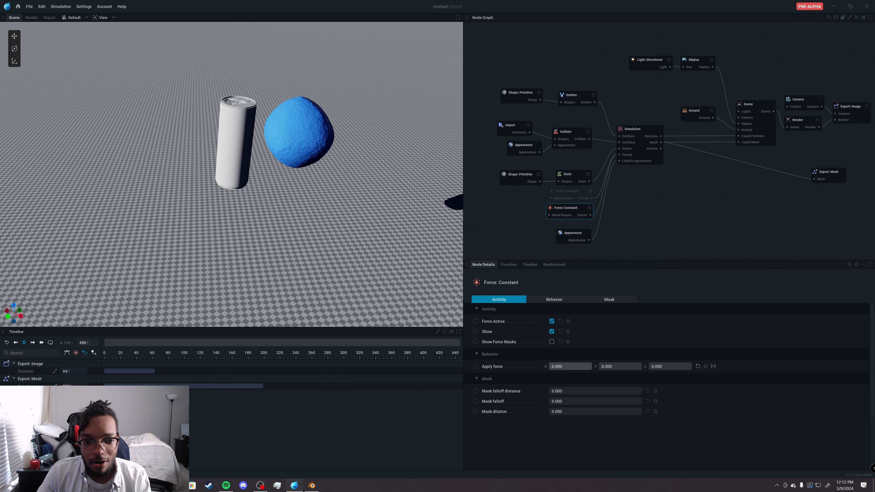
# Set the duplicated force's X component to 10 while the simulation runs
pyautogui.click(562, 366)
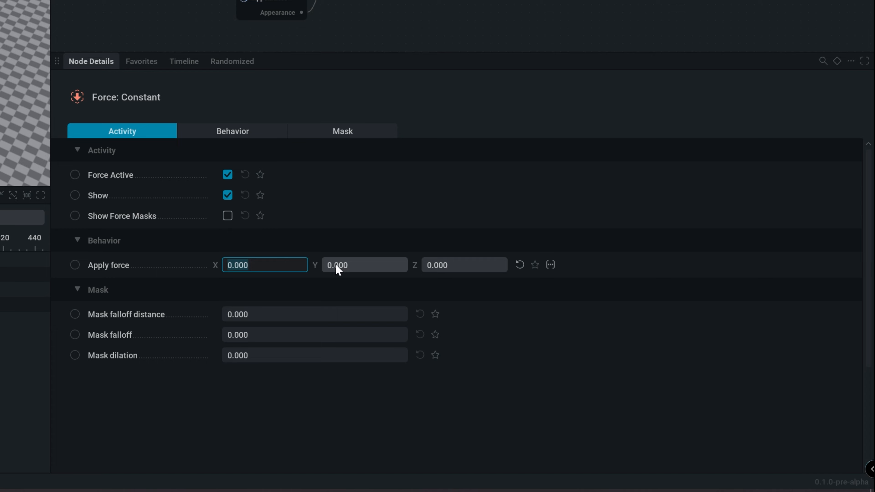
pyautogui.write('10')
pyautogui.press('Return')
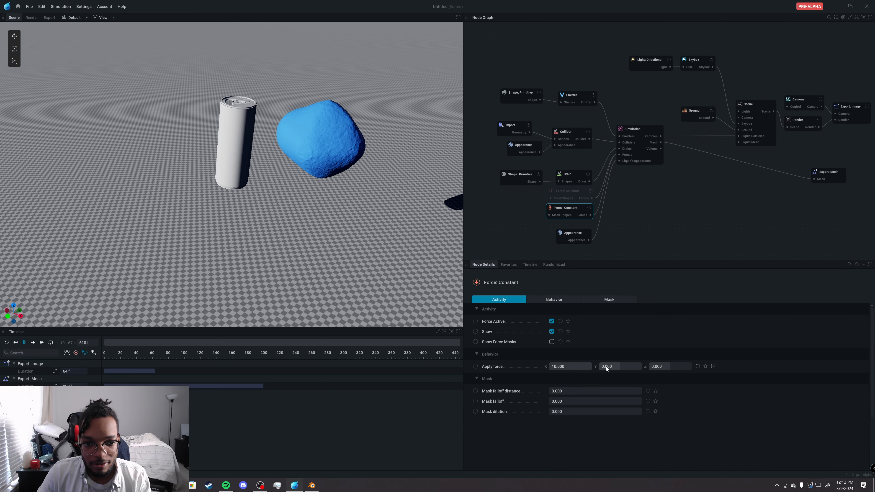
# Set the duplicated force's X component to -10 and restart the simulation
pyautogui.click(270, 265)
pyautogui.write('-10')
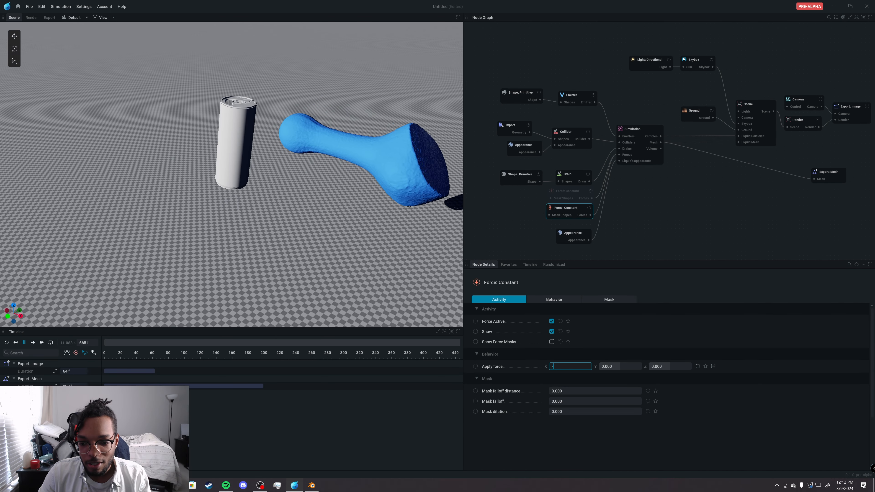
pyautogui.press('Return')
pyautogui.press('r')
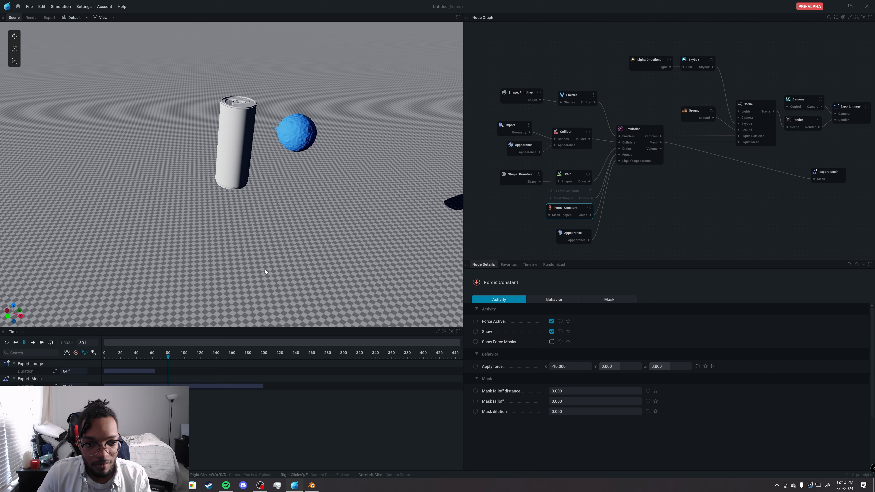
# Inspect the sideways stream around the can and shift the duplicated force's Y component slightly negative
pyautogui.moveTo(295, 235); pyautogui.dragTo(365, 285)
pyautogui.moveTo(365, 286); pyautogui.dragTo(357, 267)
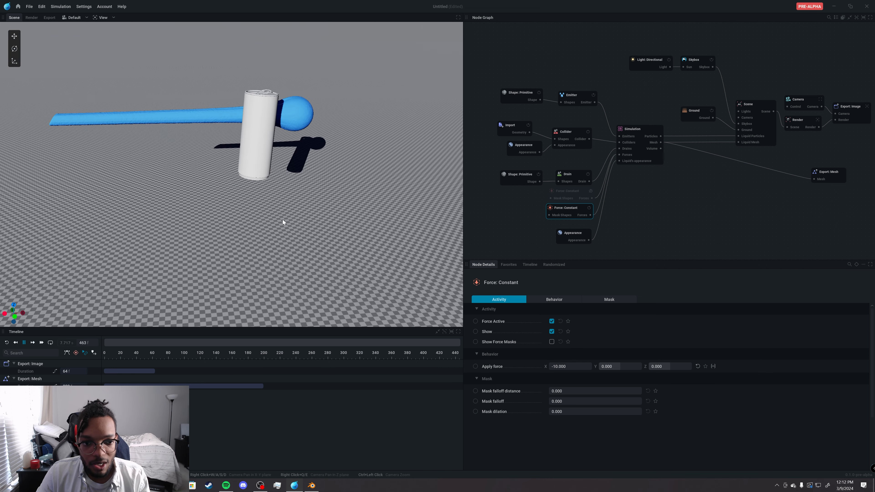
pyautogui.moveTo(283, 221); pyautogui.dragTo(293, 279)
pyautogui.moveTo(635, 368)
pyautogui.mouseDown()
pyautogui.moveTo(622, 367)
pyautogui.moveTo(630, 367)
pyautogui.mouseUp()
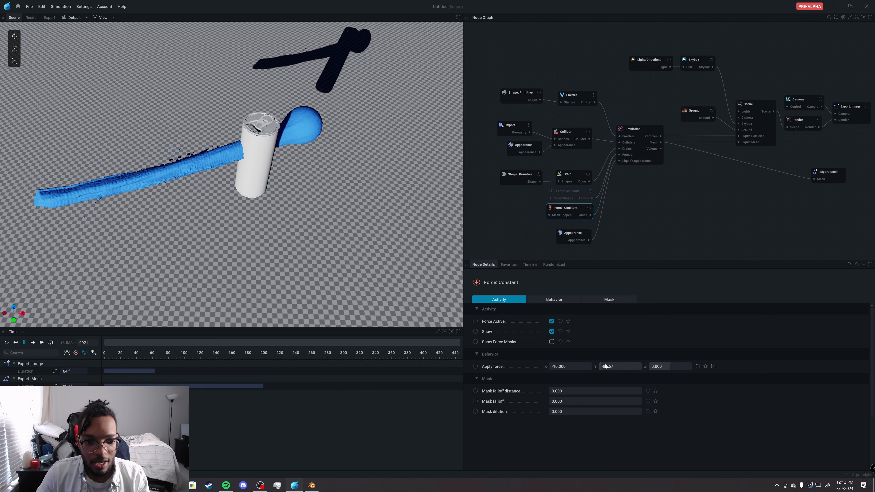
# Move the imported can to X -4.669, Y -12.212, Z 18.801 m
pyautogui.moveTo(293, 221); pyautogui.dragTo(339, 191)
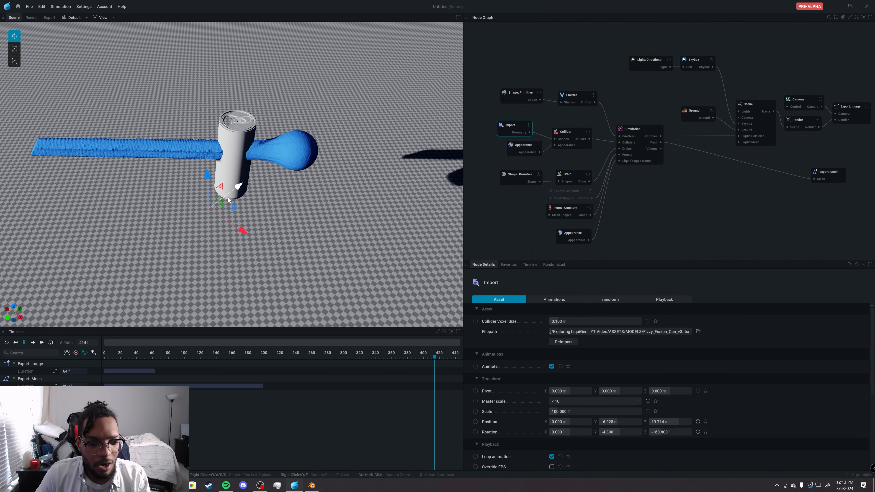
pyautogui.moveTo(221, 175); pyautogui.dragTo(206, 179)
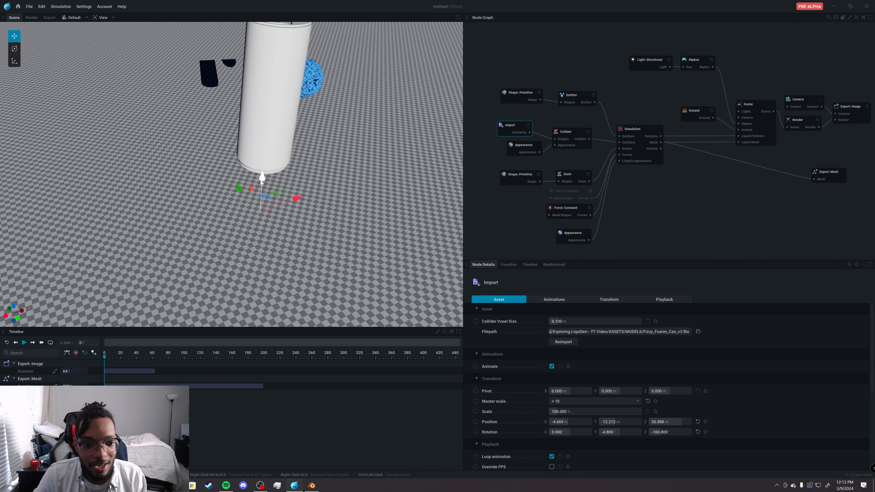
pyautogui.moveTo(260, 180); pyautogui.dragTo(260, 232)
# Examine the can's lid, pull tab and opening from several angles and distances
pyautogui.moveTo(288, 164)
pyautogui.mouseDown()
pyautogui.moveTo(289, 154)
pyautogui.moveTo(299, 166)
pyautogui.mouseUp()
pyautogui.scroll(4, 287, 158)
pyautogui.scroll(-3, 299, 166)
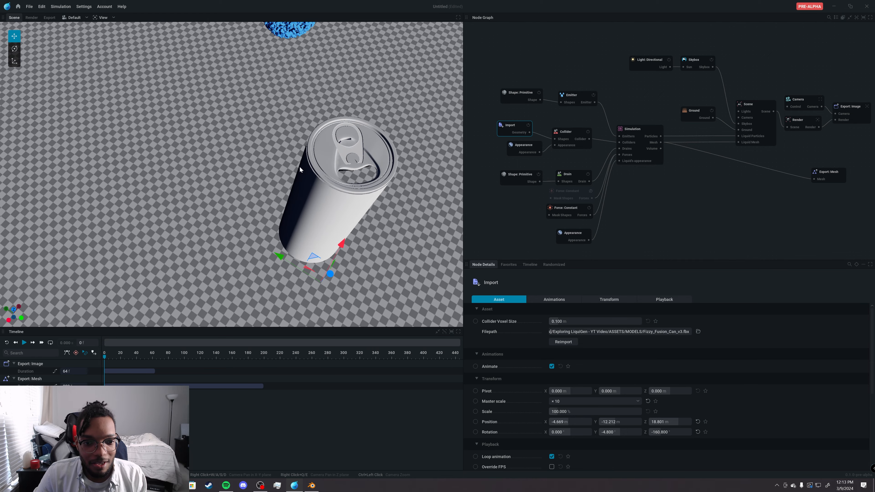
pyautogui.moveTo(299, 166); pyautogui.dragTo(254, 152, button='middle')
pyautogui.scroll(6, 318, 159)
pyautogui.moveTo(318, 159); pyautogui.dragTo(279, 145)
pyautogui.scroll(3, 284, 139)
pyautogui.scroll(-4, 283, 139)
pyautogui.scroll(-3, 283, 134)
pyautogui.scroll(-2, 284, 134)
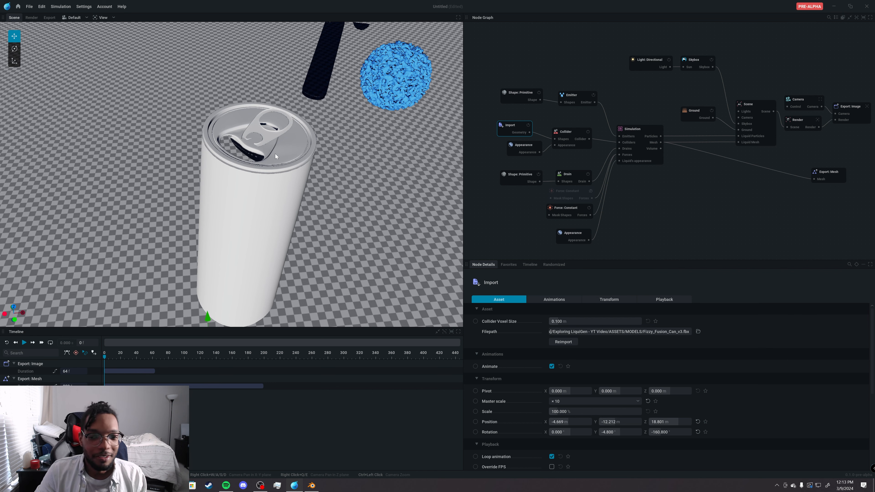
pyautogui.scroll(-4, 270, 164)
pyautogui.moveTo(270, 165); pyautogui.dragTo(269, 168)
pyautogui.scroll(2, 269, 168)
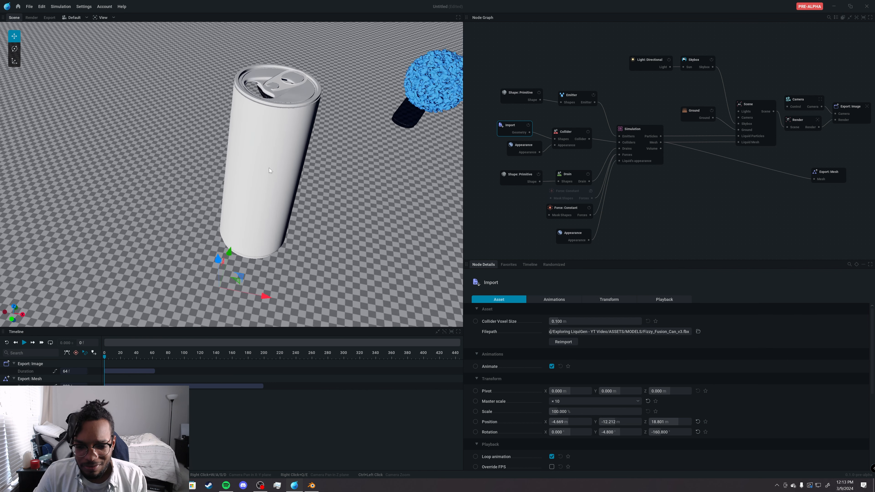
pyautogui.scroll(2, 269, 168)
pyautogui.scroll(-4, 269, 168)
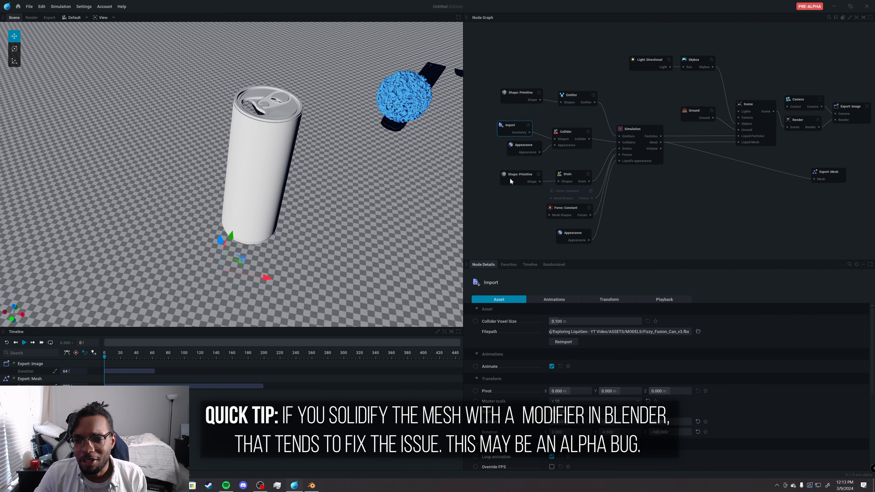
# Rearrange the nodes around the collider and connect a new cylinder Shape: Primitive to its Shapes input
pyautogui.moveTo(524, 127); pyautogui.dragTo(528, 127)
pyautogui.moveTo(532, 150); pyautogui.dragTo(559, 155, button='middle')
pyautogui.moveTo(549, 133); pyautogui.dragTo(435, 158)
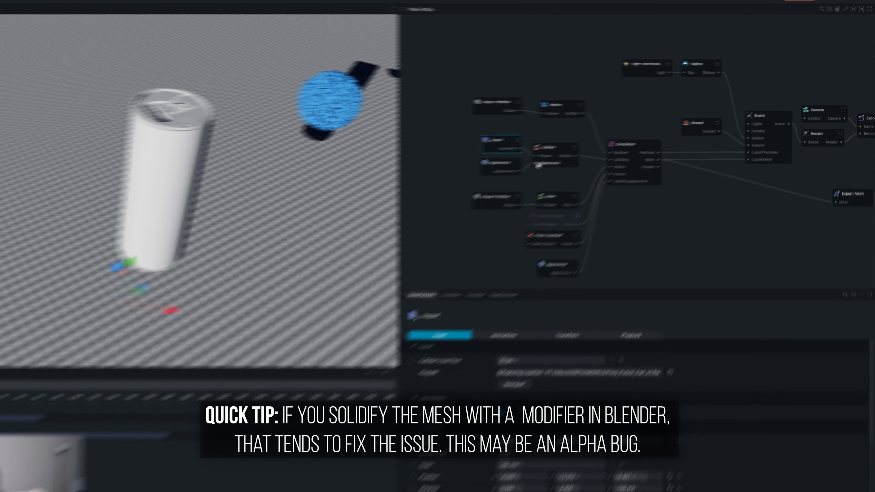
pyautogui.click(413, 169)
pyautogui.moveTo(130, 210); pyautogui.dragTo(131, 210)
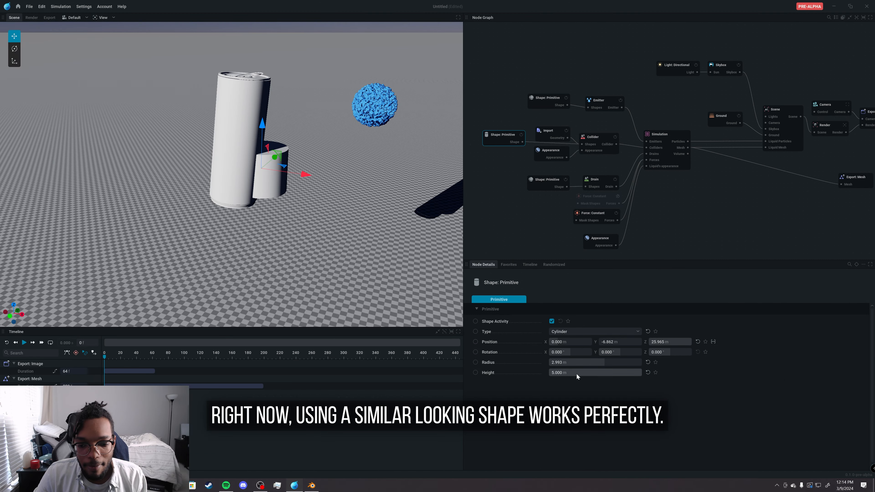
# Set the cylinder's height to 15 m and raise it to Z 29.620 m
pyautogui.doubleClick(577, 374)
pyautogui.write('10')
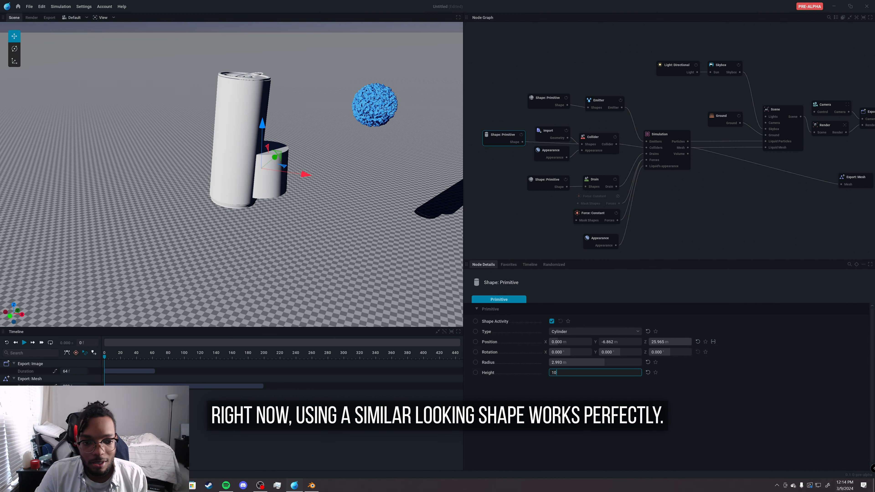
pyautogui.press('Return')
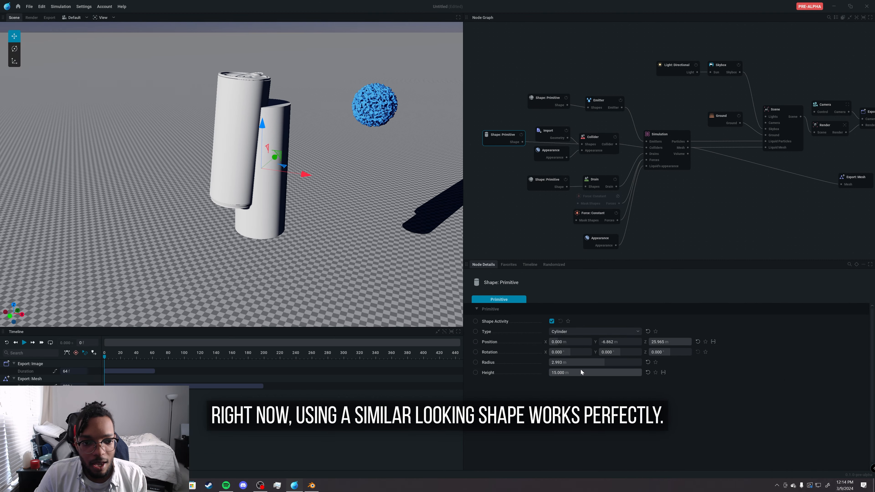
pyautogui.moveTo(265, 125); pyautogui.dragTo(267, 91)
pyautogui.moveTo(331, 165); pyautogui.dragTo(336, 214)
# Move the cylinder over the can to X -1.543, Y -8.663 m and set its radius to 2.777 m
pyautogui.moveTo(605, 363); pyautogui.dragTo(589, 363)
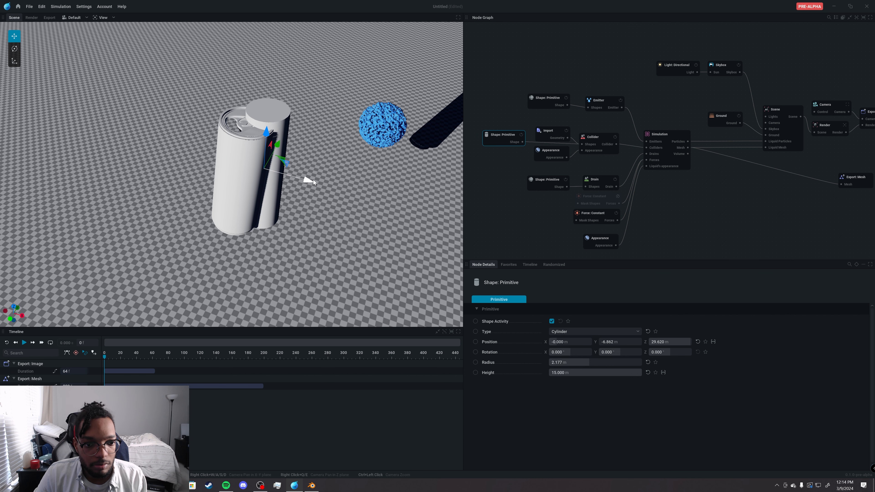
pyautogui.moveTo(309, 180); pyautogui.dragTo(291, 176)
pyautogui.moveTo(262, 139)
pyautogui.mouseDown()
pyautogui.moveTo(252, 155)
pyautogui.moveTo(257, 148)
pyautogui.mouseUp()
pyautogui.moveTo(284, 184); pyautogui.dragTo(283, 207)
pyautogui.scroll(2, 276, 173)
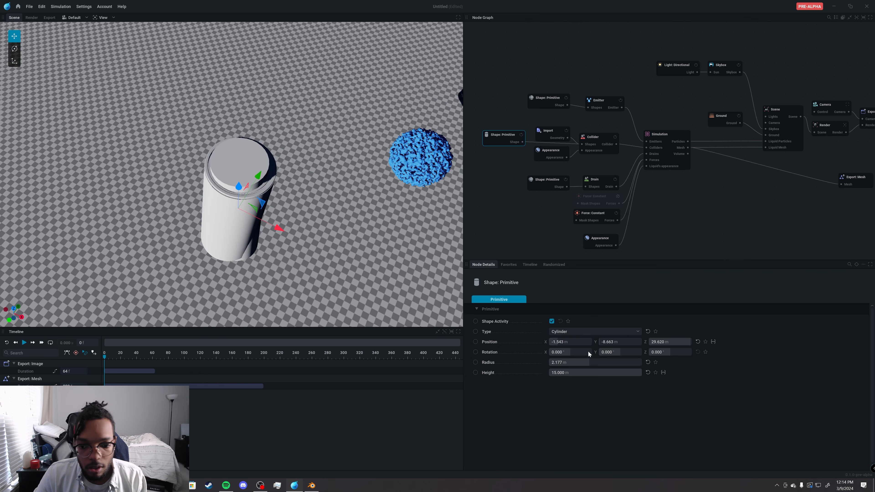
pyautogui.moveTo(582, 363); pyautogui.dragTo(600, 362)
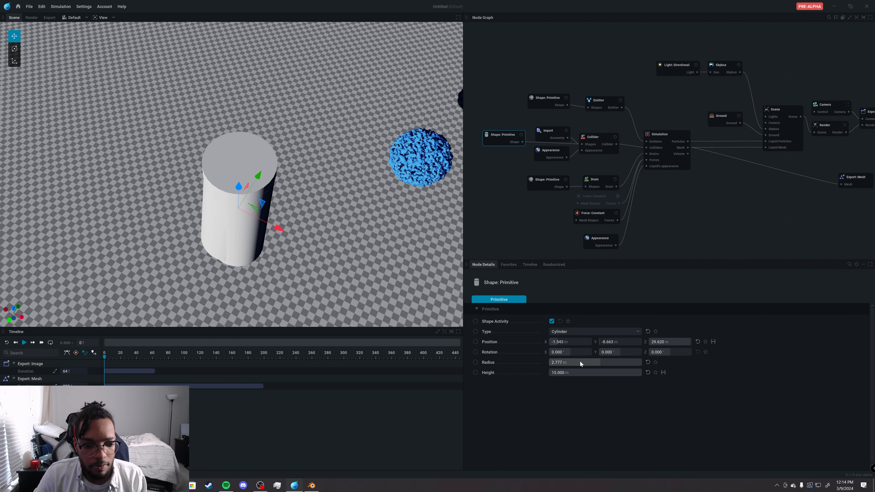
# Disable the imported can and run the simulation against the cylinder, pausing it to examine the stream
pyautogui.moveTo(414, 307); pyautogui.dragTo(574, 273)
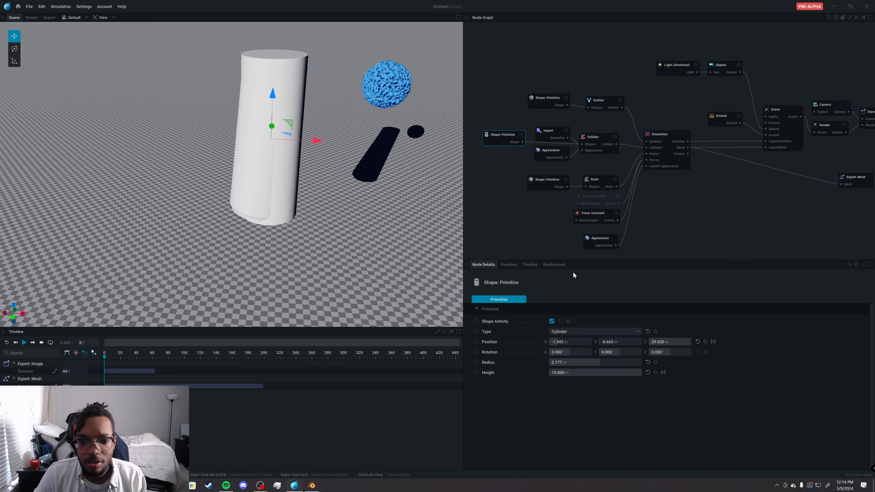
pyautogui.click(565, 131)
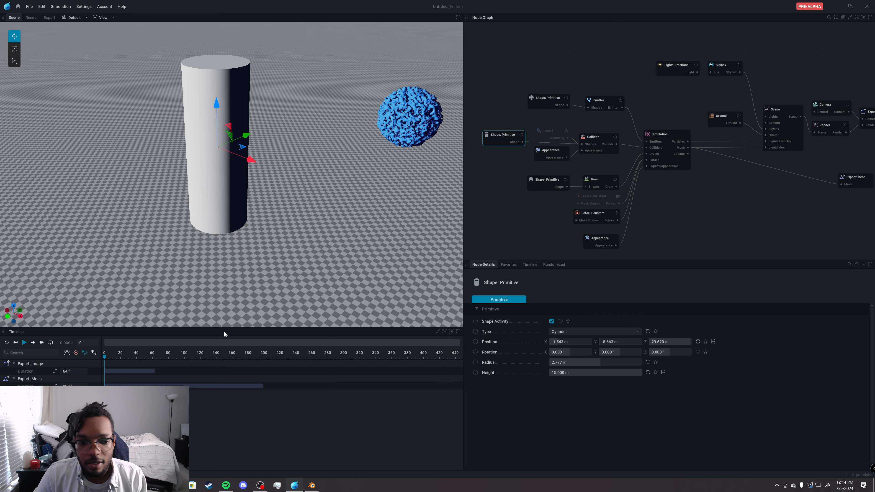
pyautogui.press('space')
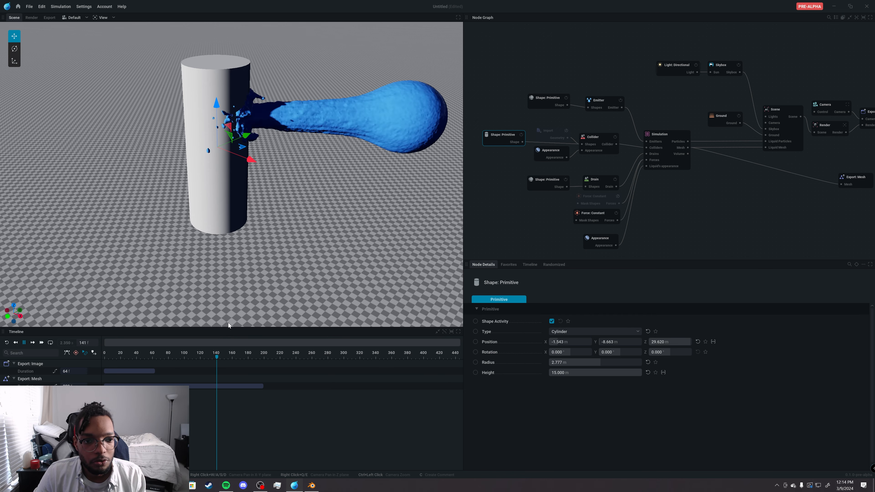
pyautogui.press('space')
pyautogui.moveTo(193, 276); pyautogui.dragTo(352, 276)
pyautogui.moveTo(225, 286); pyautogui.dragTo(458, 119)
# Restart the simulation and inspect the liquid splash from several sides, then pause it
pyautogui.press('r')
pyautogui.scroll(-3, 226, 273)
pyautogui.press('r')
pyautogui.press('space')
pyautogui.moveTo(347, 169); pyautogui.dragTo(372, 171)
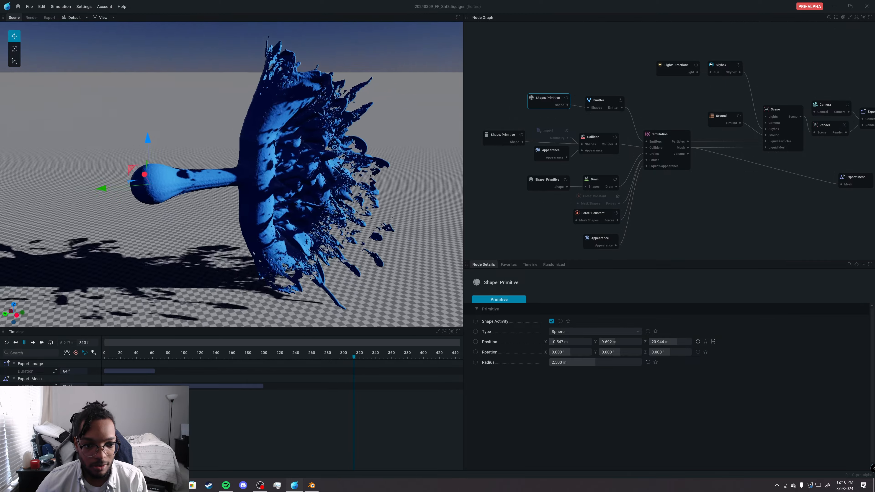
pyautogui.press('space')
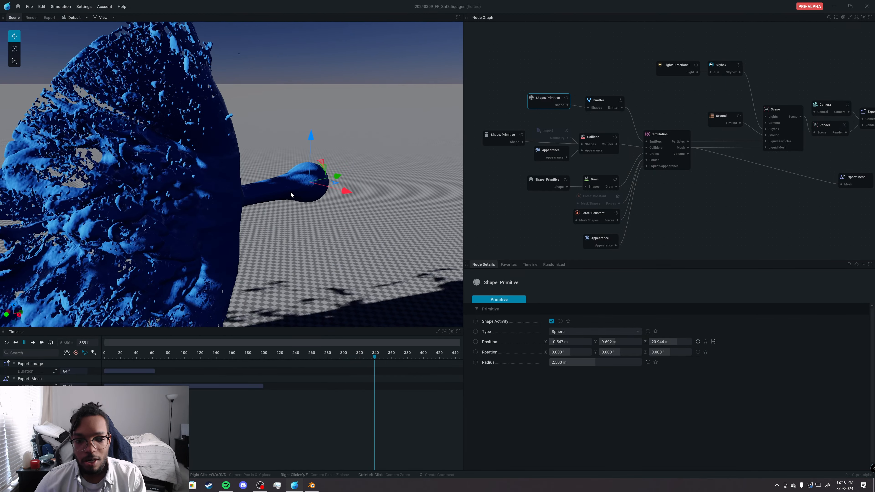
pyautogui.scroll(-3, 292, 197)
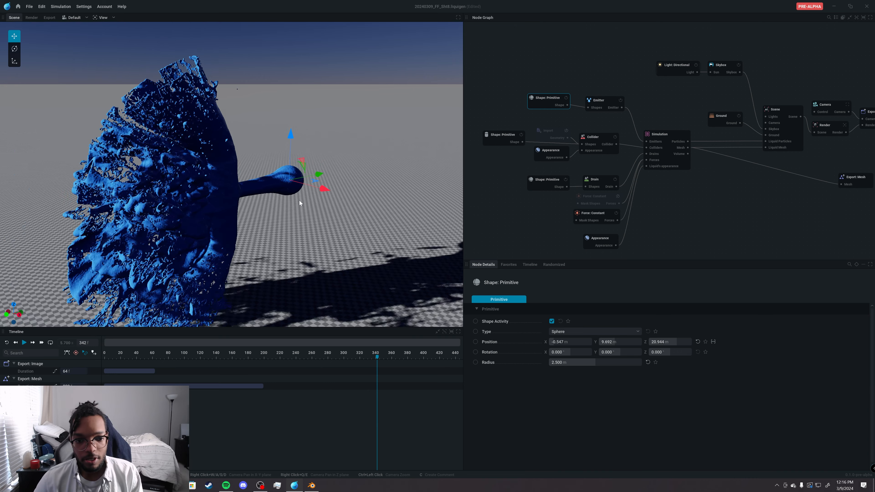
pyautogui.moveTo(299, 200); pyautogui.dragTo(294, 201)
# Examine the inverted drain and its boundary sphere around the splash
pyautogui.click(596, 181)
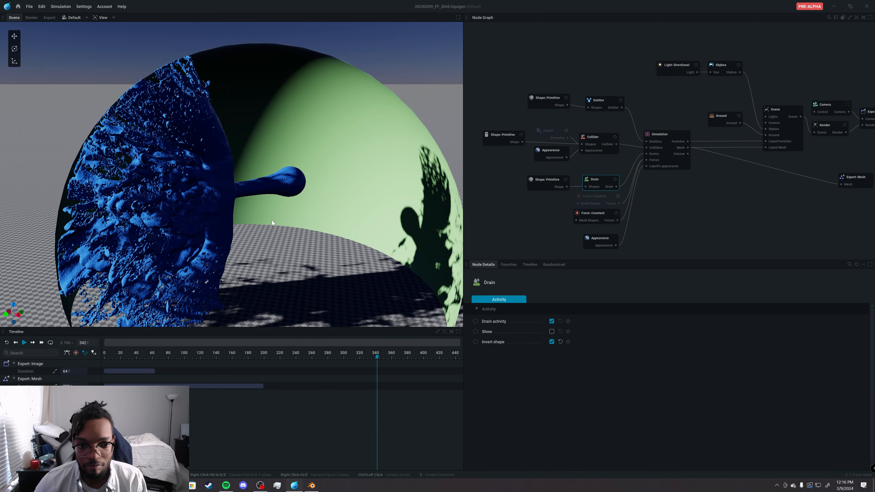
pyautogui.click(554, 186)
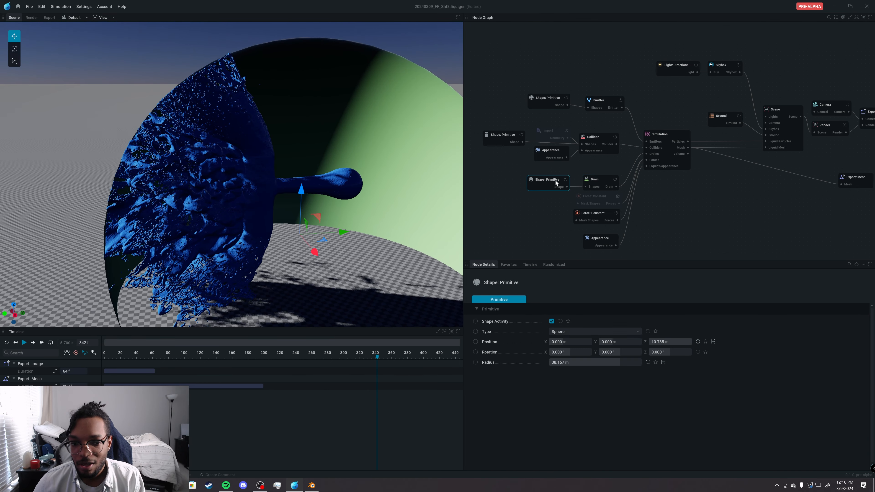
pyautogui.moveTo(342, 235); pyautogui.dragTo(230, 242)
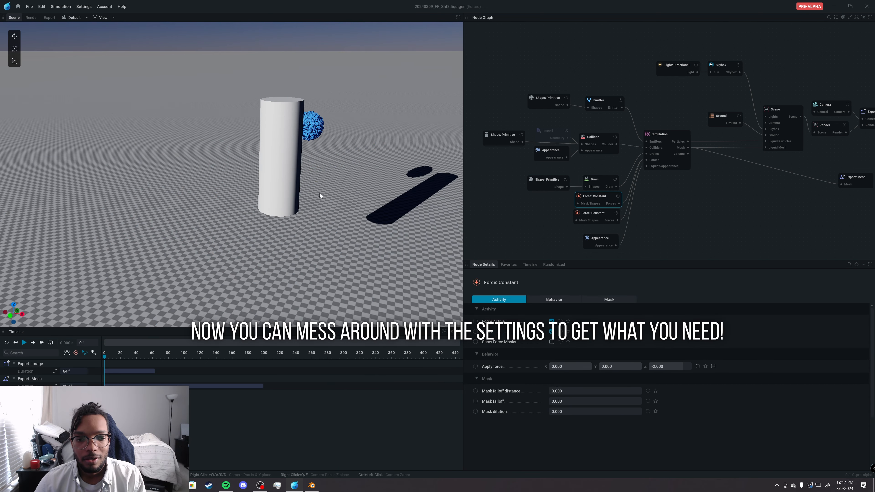
# Disable the upper constant force, move the liquid's Appearance node aside and connect a Force: Drag to the simulation's Forces input
pyautogui.moveTo(321, 195); pyautogui.dragTo(300, 190)
pyautogui.click(617, 196)
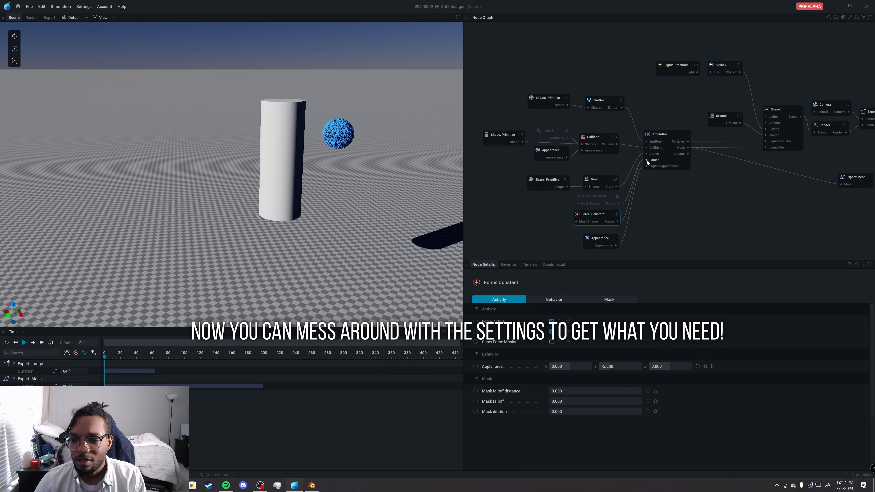
pyautogui.moveTo(596, 242); pyautogui.dragTo(716, 241)
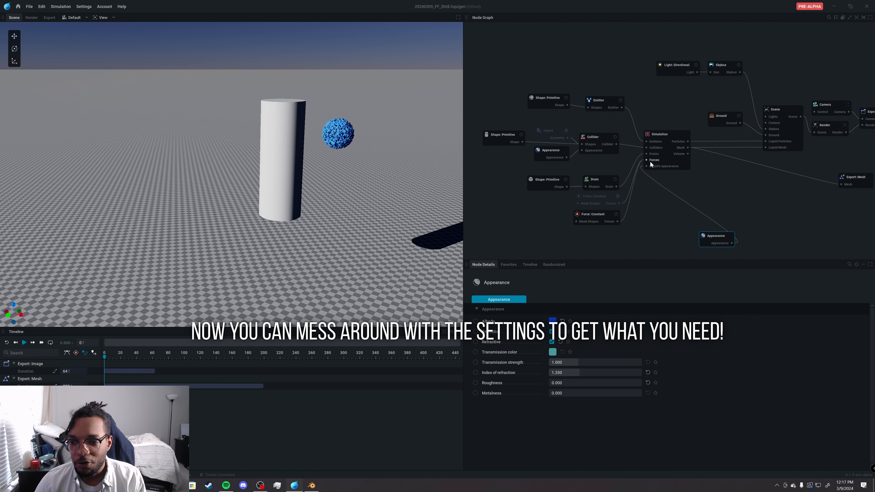
pyautogui.moveTo(646, 160); pyautogui.dragTo(617, 238)
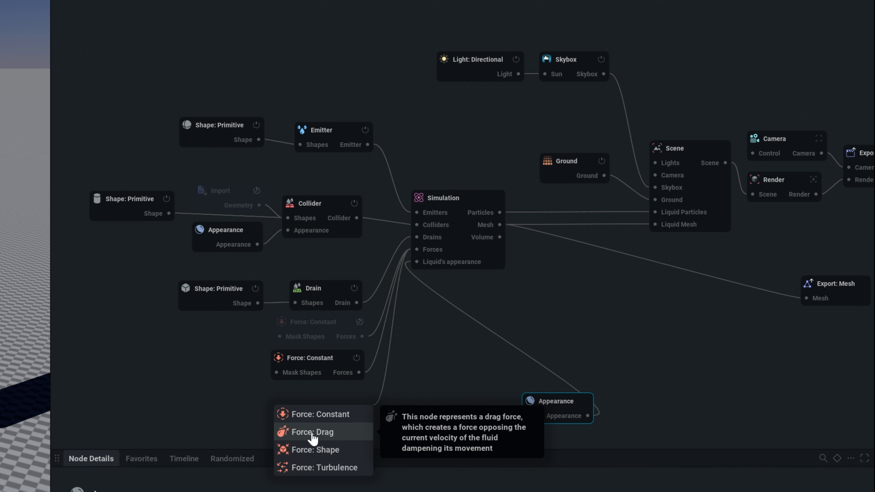
pyautogui.click(312, 434)
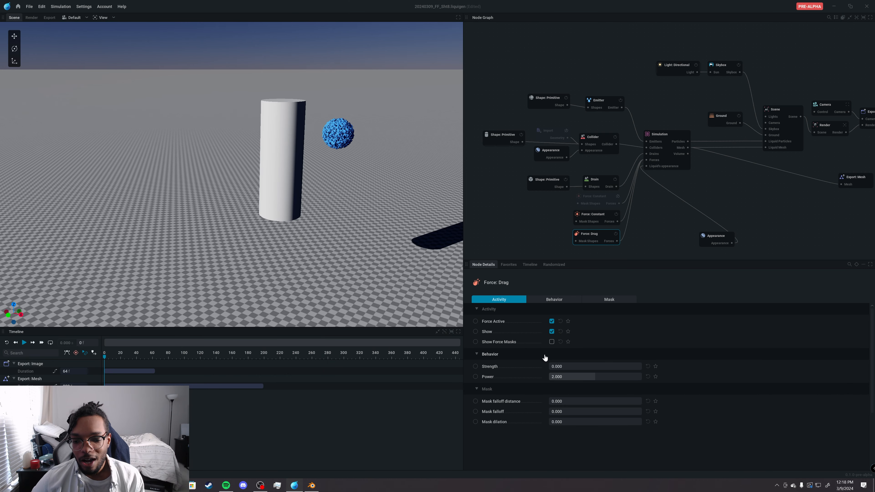
# Set the drag force's strength to 5 and restart the simulation to view the emitted liquid up close
pyautogui.press('space')
pyautogui.doubleClick(572, 366)
pyautogui.write('5')
pyautogui.press('Return')
pyautogui.press('r')
pyautogui.moveTo(367, 172); pyautogui.dragTo(347, 191)
pyautogui.scroll(2, 367, 193)
pyautogui.moveTo(348, 191); pyautogui.dragTo(330, 195, button='middle')
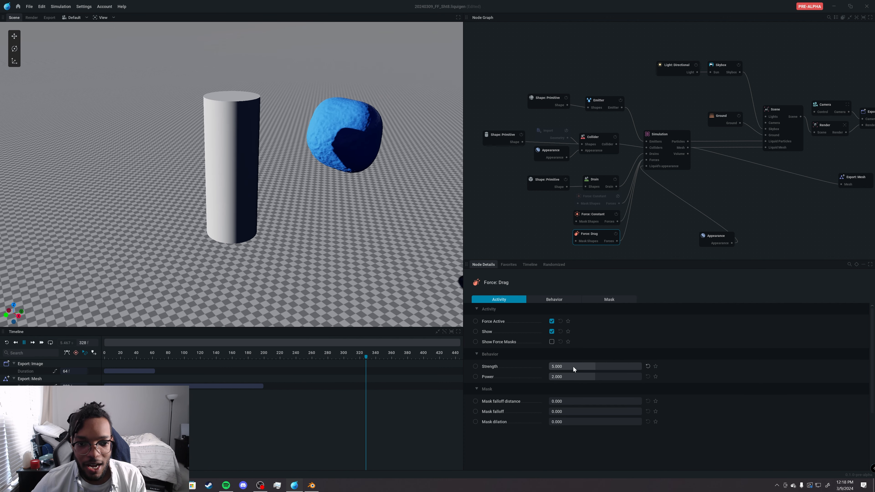
# Restart the simulation and set the drag force's strength to 1
pyautogui.press('r')
pyautogui.doubleClick(556, 367)
pyautogui.write('1')
pyautogui.press('Return')
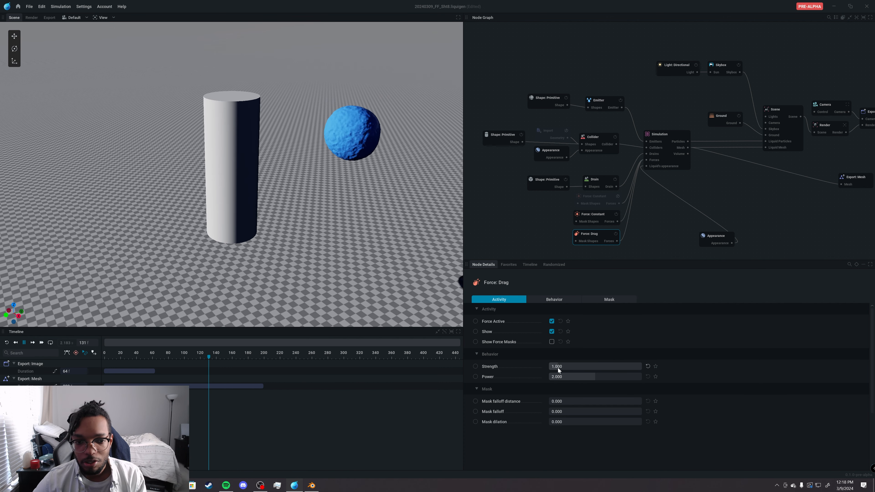
# Set the drag force's strength to 0.05, rerun the simulation and pause it
pyautogui.press('r')
pyautogui.doubleClick(556, 367)
pyautogui.write('0.05')
pyautogui.press('Return')
pyautogui.moveTo(221, 162); pyautogui.dragTo(183, 158)
pyautogui.press('r')
pyautogui.press('space')
# Set the emitter's volume flow rate to 0.25, resume the simulation and view the stream hitting the cylinder
pyautogui.click(608, 105)
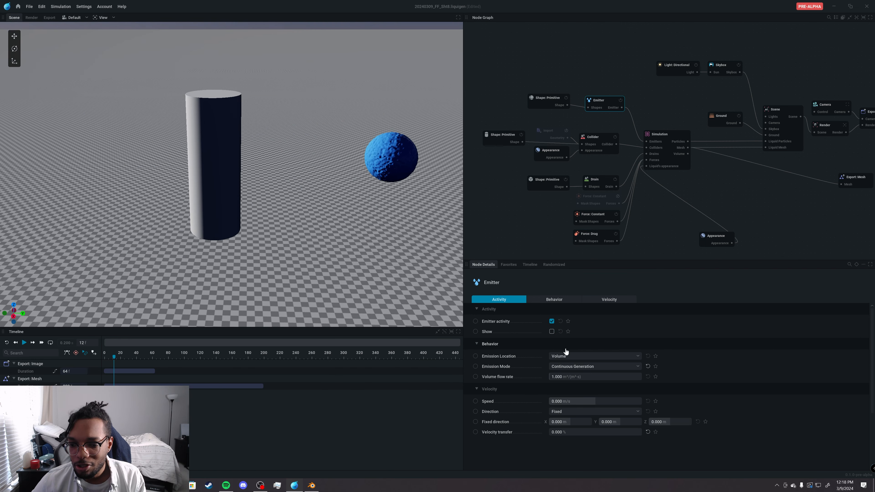
pyautogui.doubleClick(560, 376)
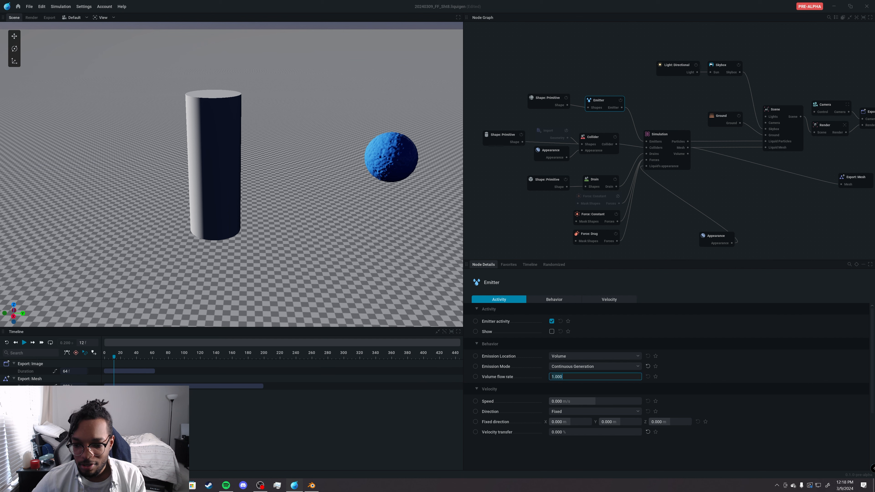
pyautogui.press('Return')
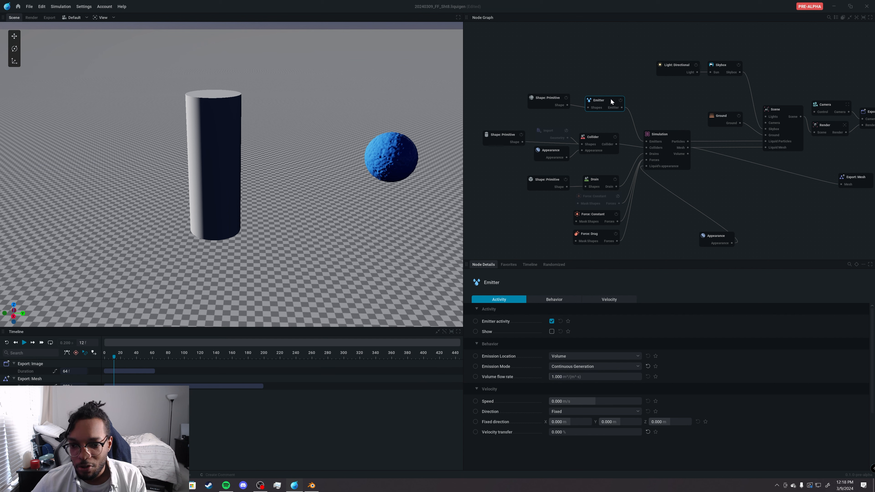
pyautogui.doubleClick(565, 376)
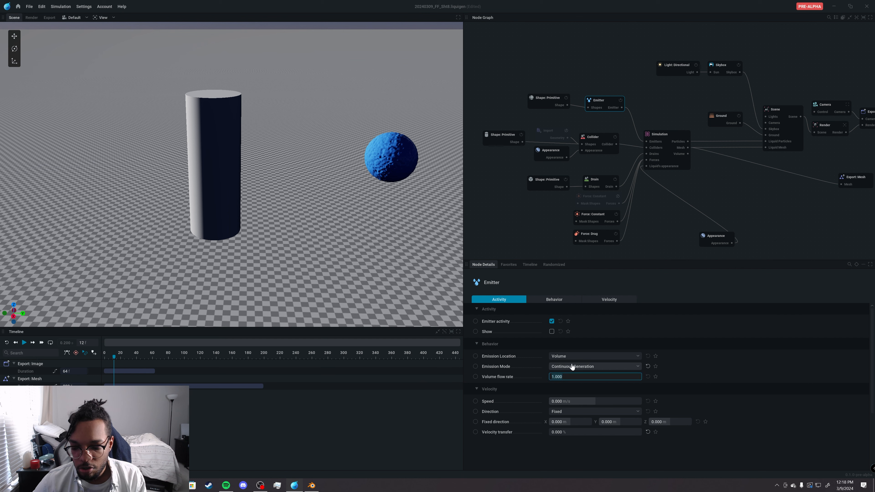
pyautogui.press('Return')
pyautogui.press('space')
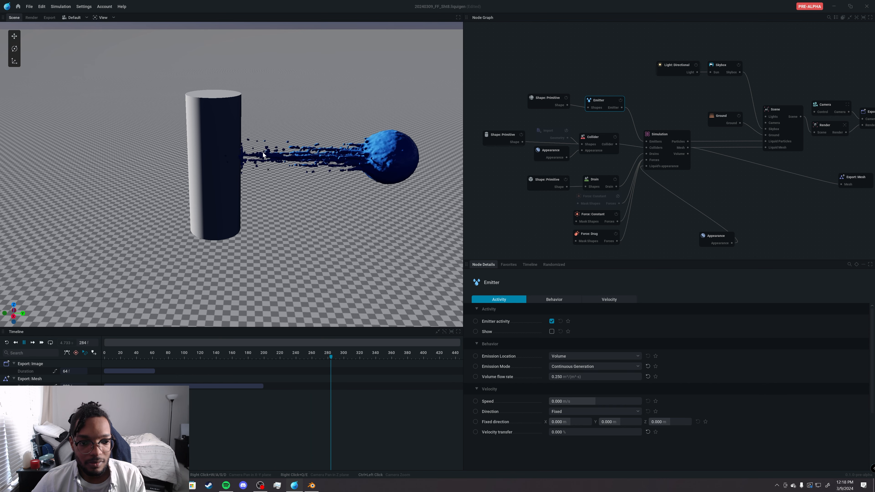
pyautogui.moveTo(272, 161); pyautogui.dragTo(165, 186)
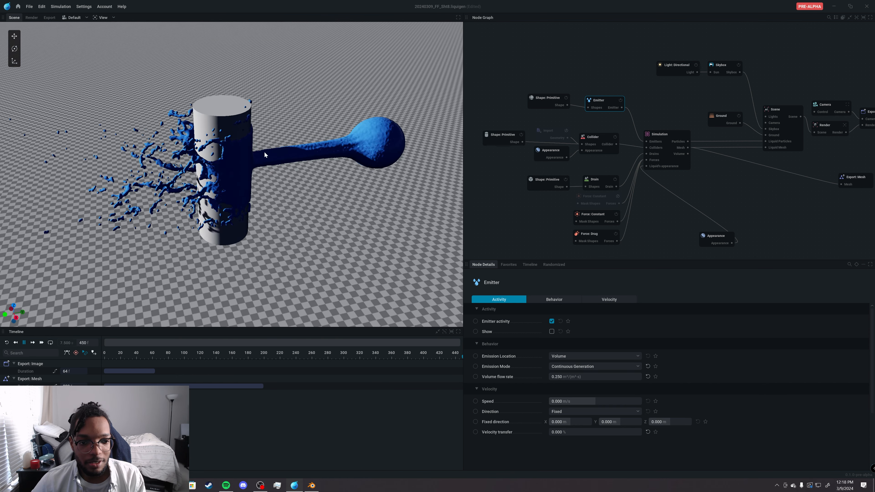
# Set the emitter's volume flow rate to 0.5 and restart the simulation
pyautogui.doubleClick(585, 379)
pyautogui.write('.5')
pyautogui.press('Return')
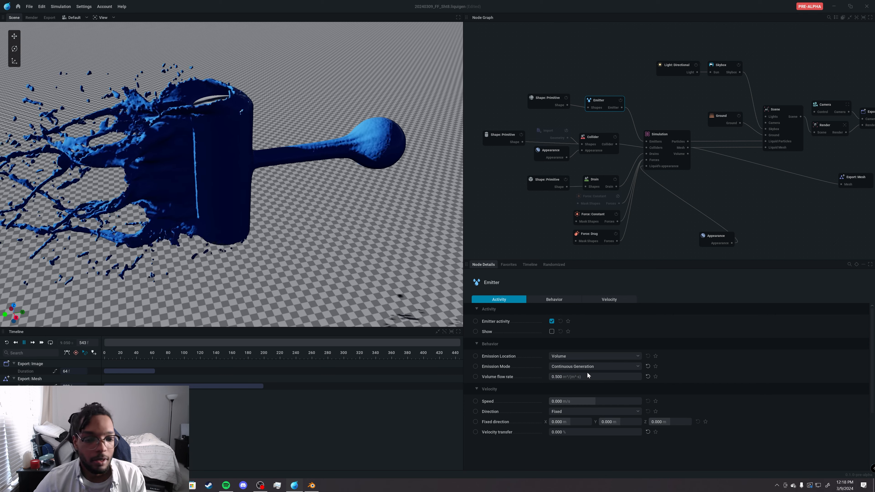
pyautogui.press('r')
pyautogui.moveTo(351, 219); pyautogui.dragTo(298, 197)
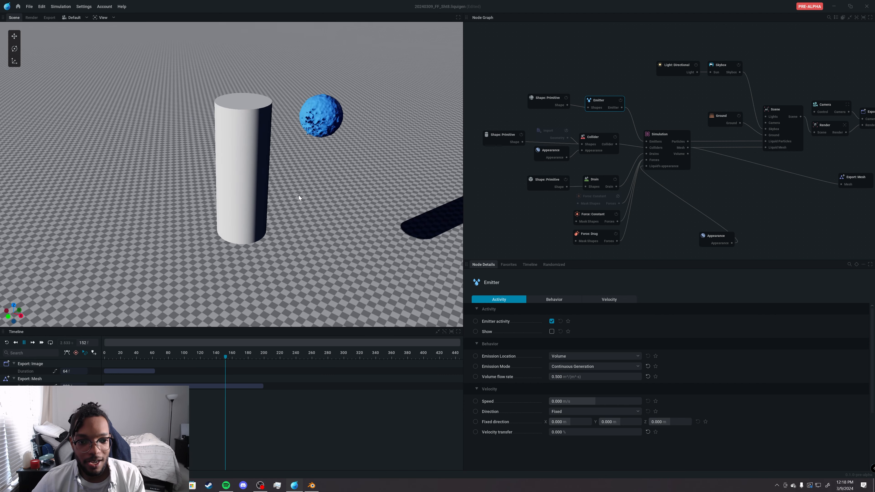
# Disable the drag force, restart the simulation and pause it
pyautogui.click(615, 234)
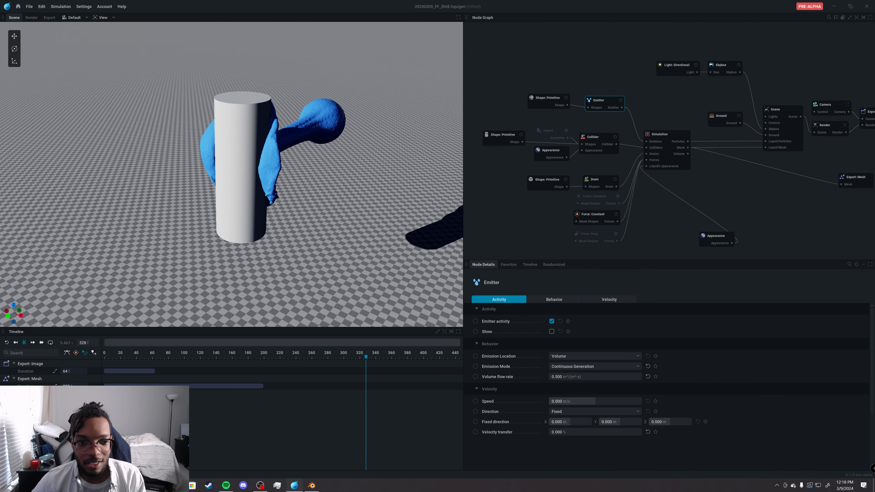
pyautogui.moveTo(280, 189); pyautogui.dragTo(200, 172)
pyautogui.press('r')
pyautogui.press('space')
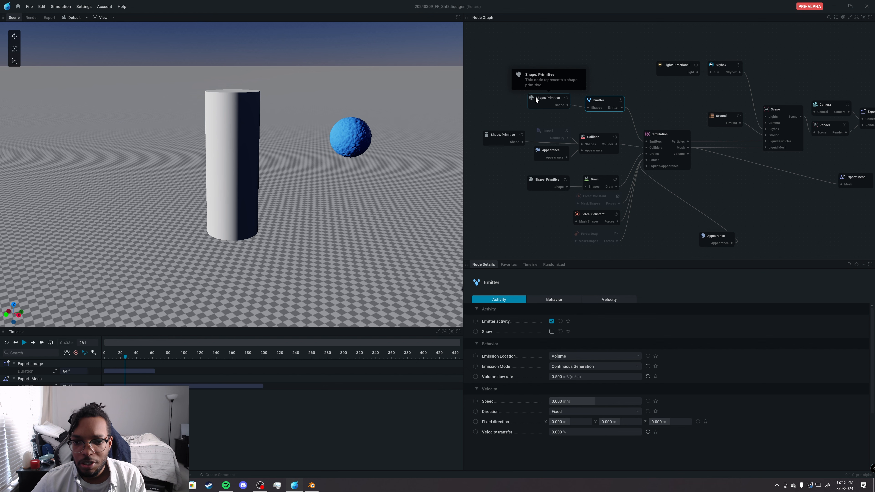
# Change the emitter's source shape from a sphere to a box
pyautogui.click(536, 97)
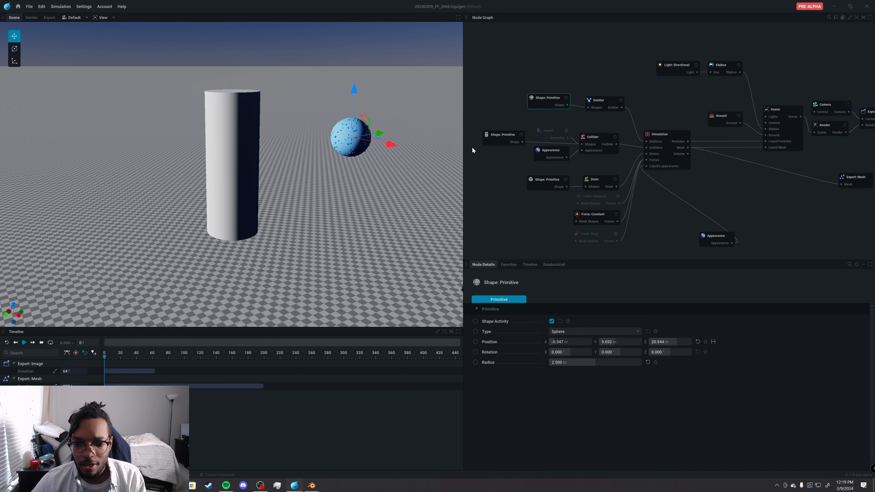
pyautogui.click(563, 334)
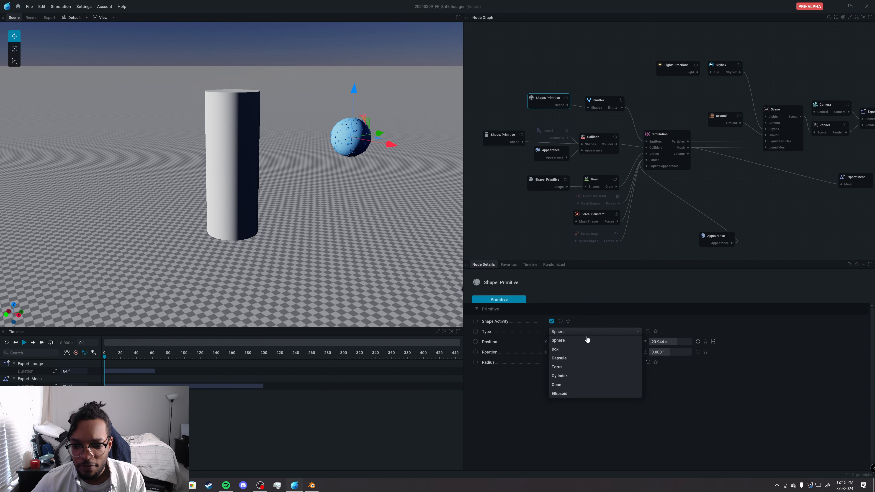
pyautogui.click(585, 353)
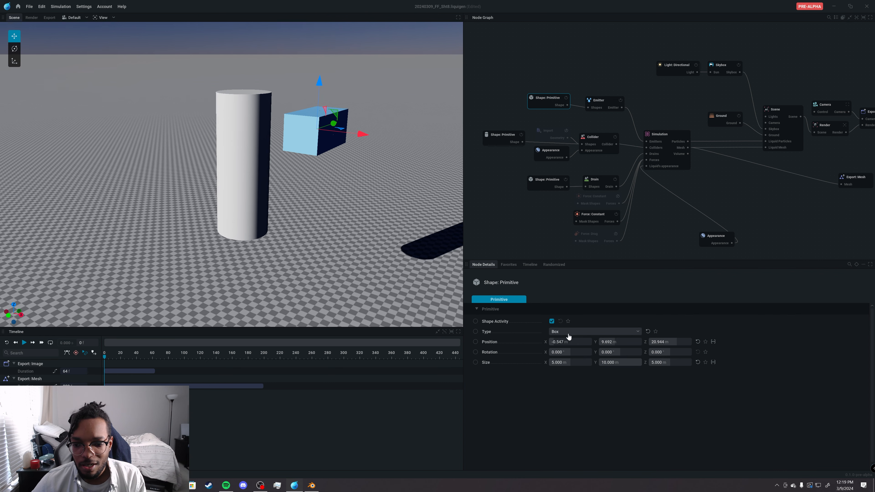
# Resize the emitter's box source to 0.767 m in X, 1.133 m in Y and 10 m in Z
pyautogui.moveTo(579, 362); pyautogui.dragTo(560, 362)
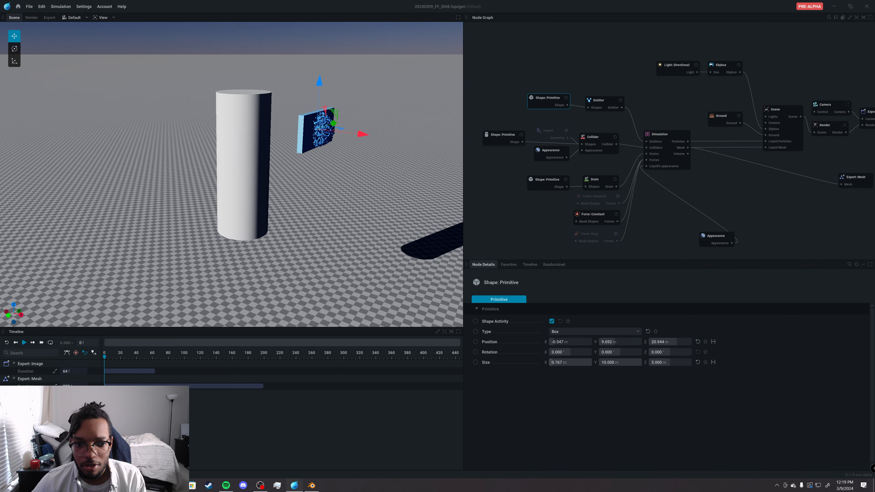
pyautogui.moveTo(344, 220); pyautogui.dragTo(369, 173, button='middle')
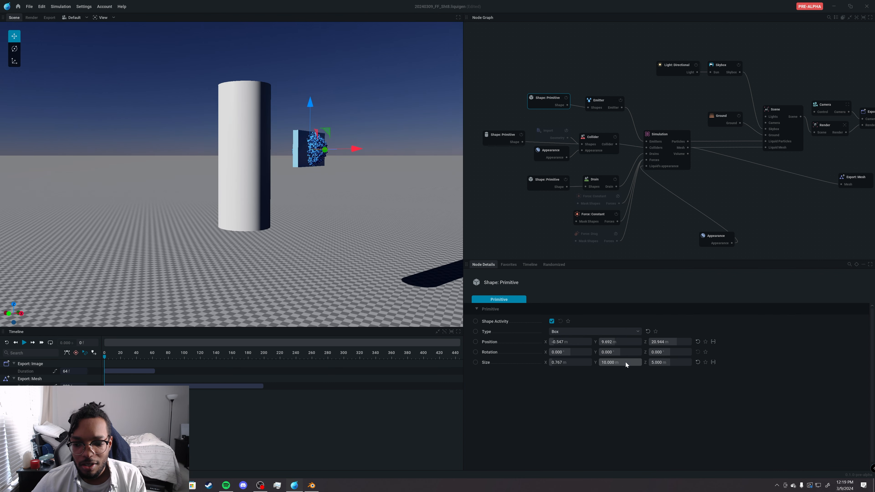
pyautogui.moveTo(670, 363); pyautogui.dragTo(687, 363)
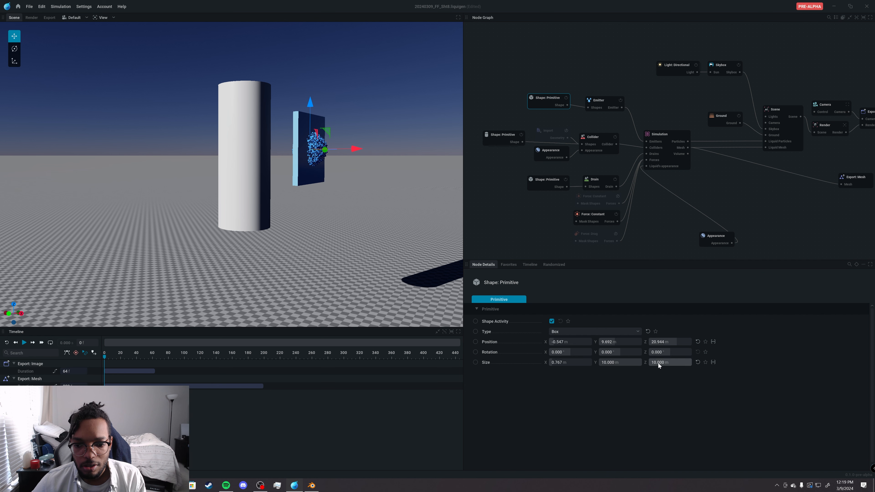
pyautogui.moveTo(616, 362); pyautogui.dragTo(599, 363)
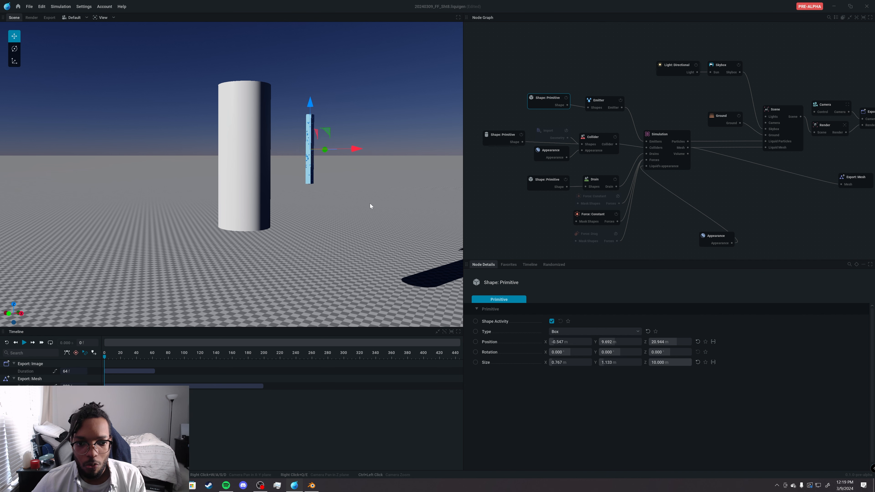
# Run the simulation with the narrow box, widen the box along X and run it again to compare the flow
pyautogui.press('space')
pyautogui.moveTo(378, 203)
pyautogui.mouseDown()
pyautogui.moveTo(327, 203)
pyautogui.moveTo(396, 191)
pyautogui.moveTo(322, 206)
pyautogui.moveTo(332, 201)
pyautogui.moveTo(396, 223)
pyautogui.mouseUp()
pyautogui.moveTo(565, 365); pyautogui.dragTo(604, 364)
pyautogui.press('space')
pyautogui.moveTo(294, 190)
pyautogui.mouseDown()
pyautogui.moveTo(365, 179)
pyautogui.moveTo(367, 170)
pyautogui.moveTo(267, 191)
pyautogui.moveTo(303, 188)
pyautogui.mouseUp()
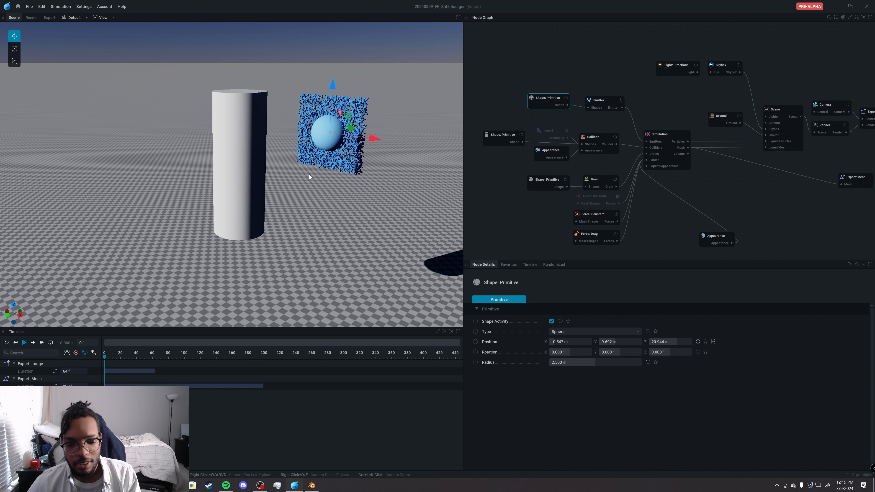
# Set the emitter's volume flow rate to 0.75, run the simulation and pause it while viewing the splash around the cylinder
pyautogui.press('r')
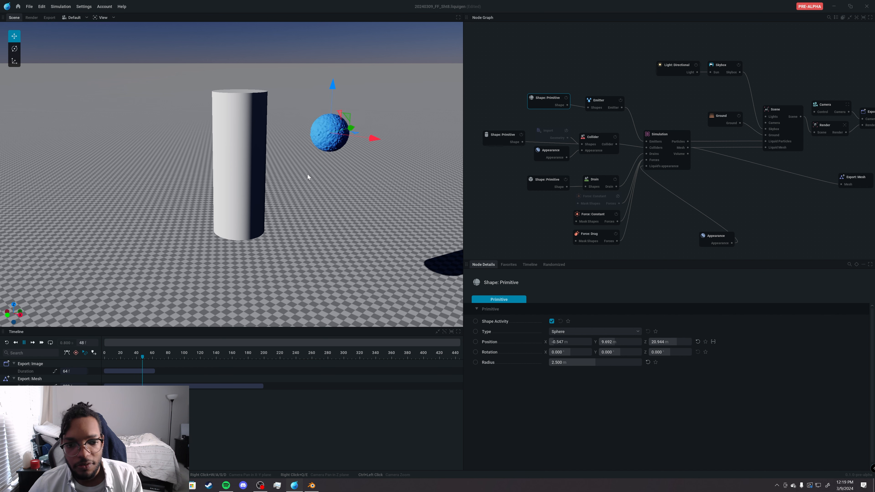
pyautogui.click(613, 105)
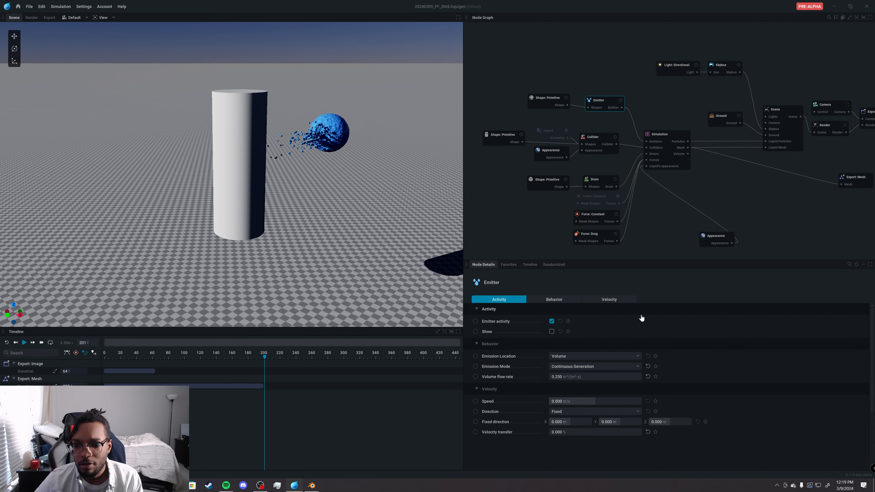
pyautogui.click(597, 376)
pyautogui.write('.')
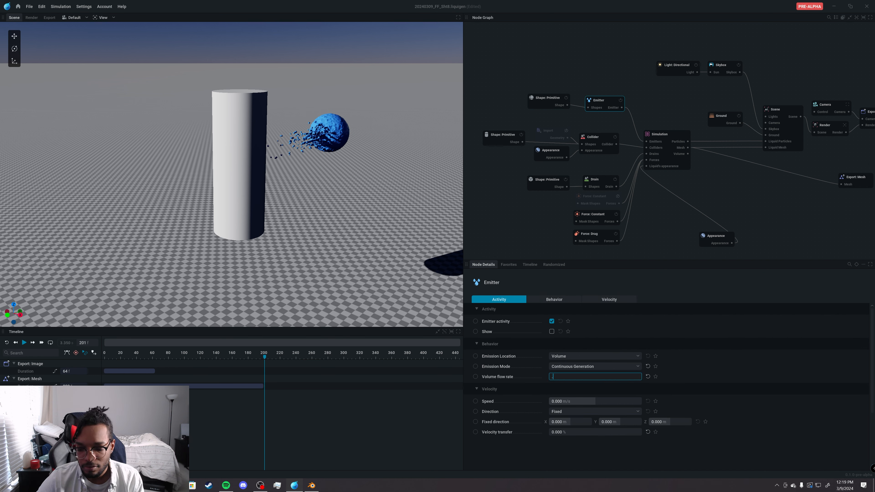
pyautogui.write('75')
pyautogui.press('Return')
pyautogui.press('space')
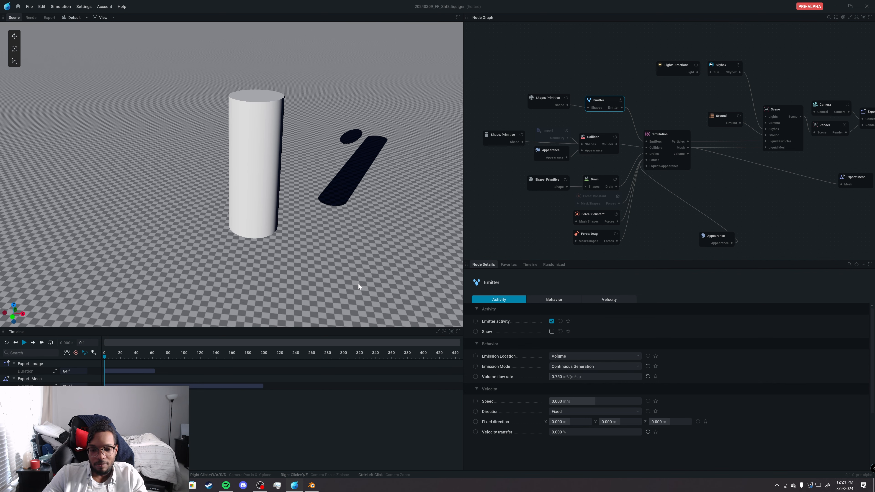
pyautogui.moveTo(344, 246); pyautogui.dragTo(335, 215)
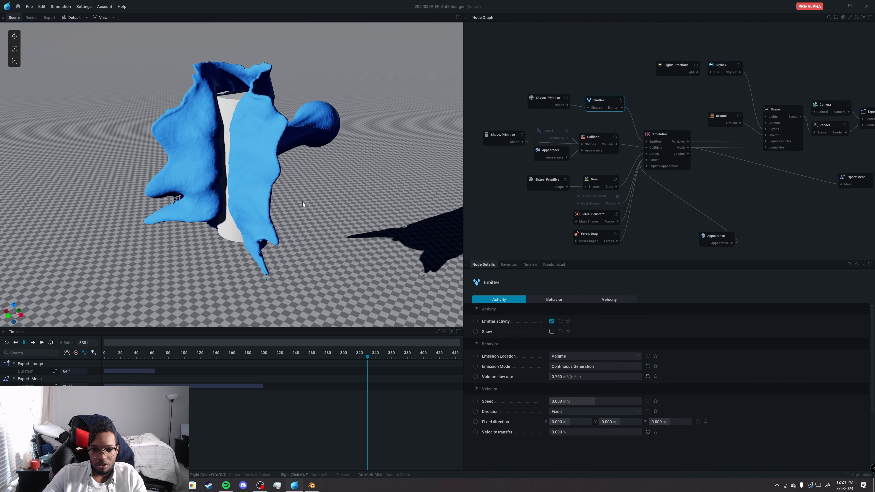
pyautogui.press('space')
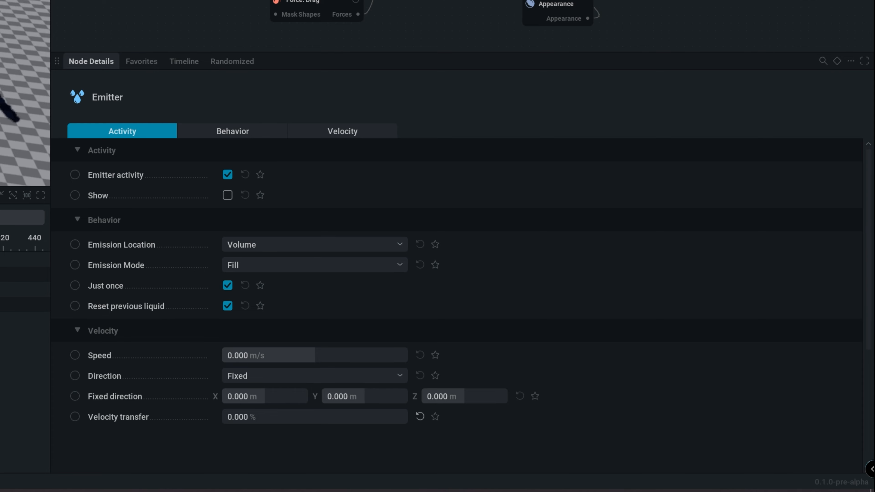
# Set the emitter's emission mode to Continuous Generation, view the stream hitting the cylinder and reset the simulation
pyautogui.click(309, 265)
pyautogui.click(308, 297)
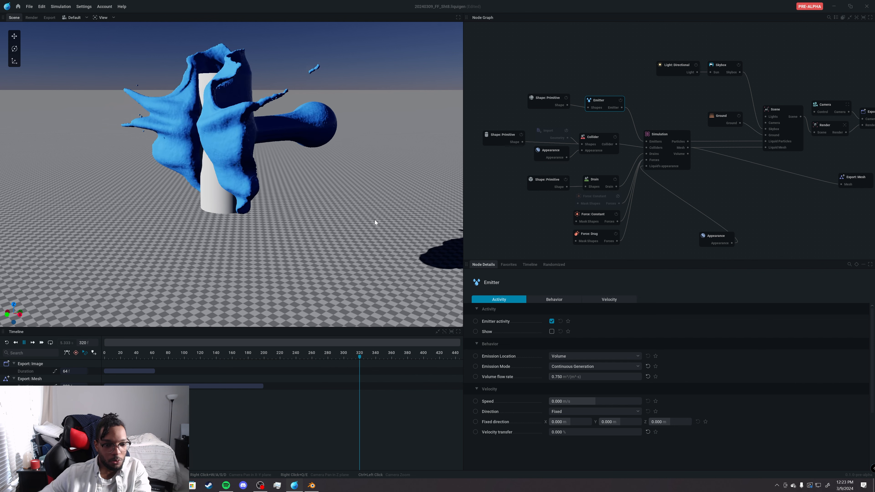
pyautogui.press('space')
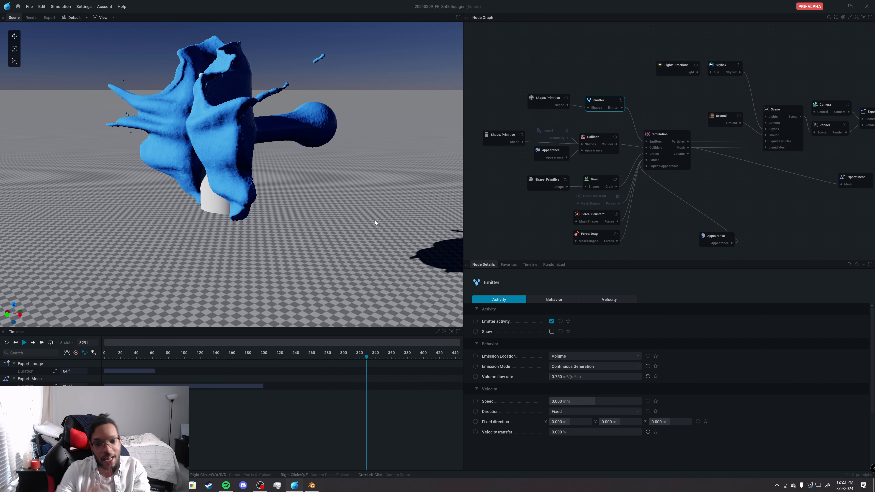
pyautogui.press('r')
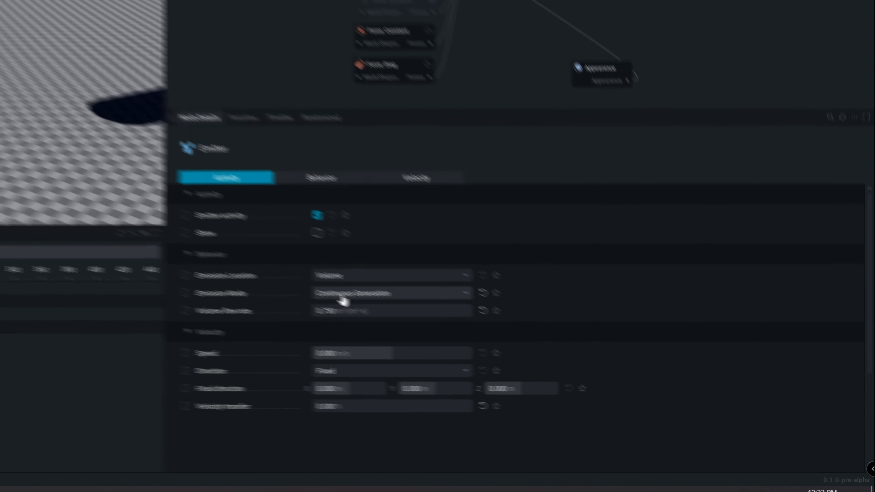
# Set the emitter's emission mode to Fill with Just once disabled, then run and restart the simulation
pyautogui.click(571, 367)
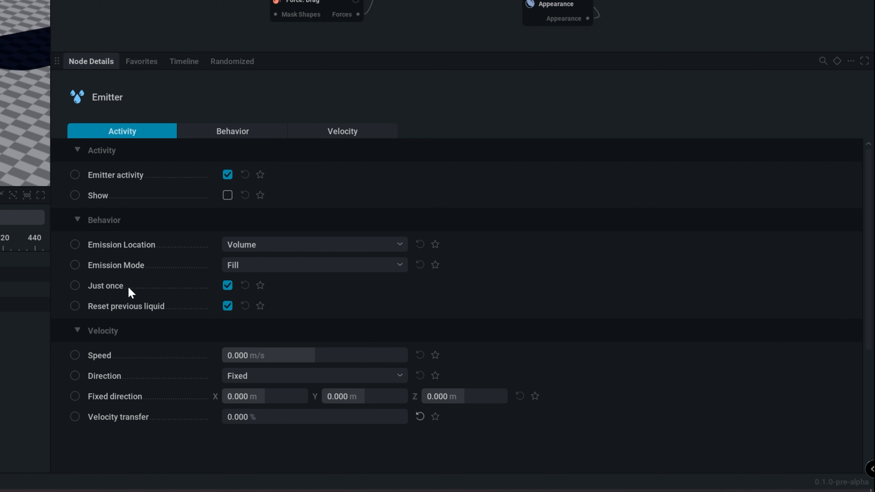
pyautogui.moveTo(111, 291)
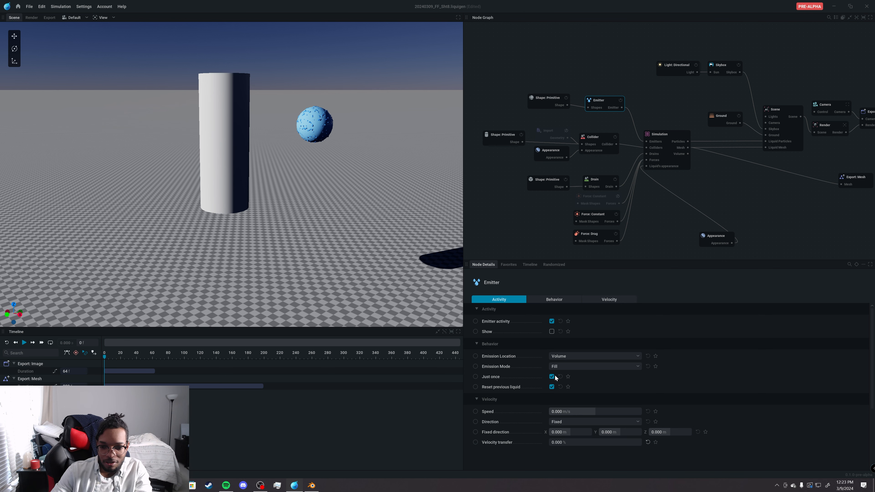
pyautogui.press('space')
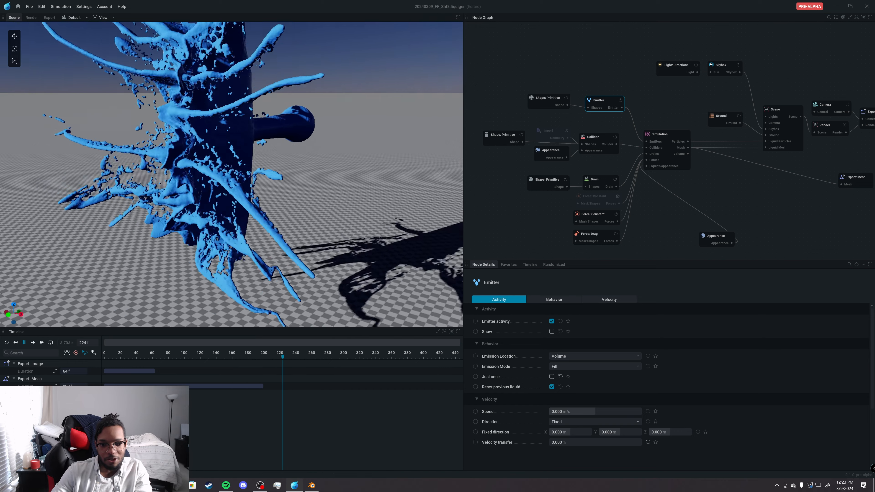
pyautogui.press('r')
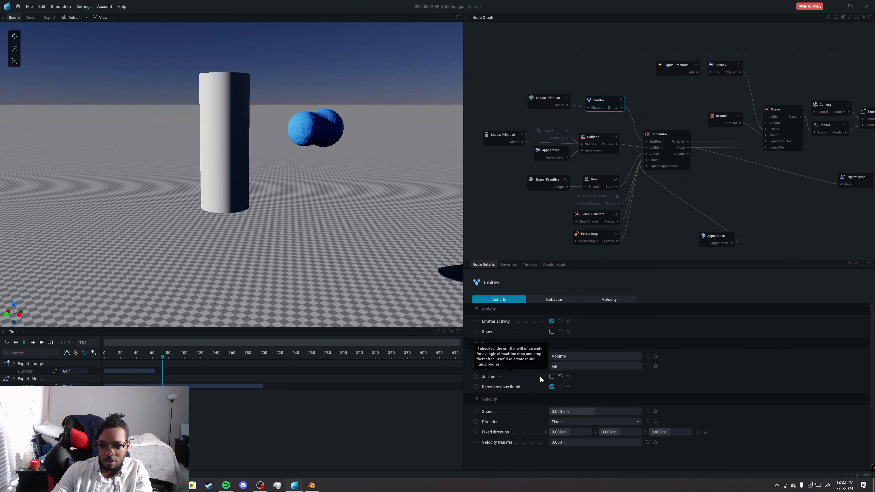
# Enable Just once on the emitter, run the simulation to view the splash and reset it
pyautogui.press('space')
pyautogui.press('space')
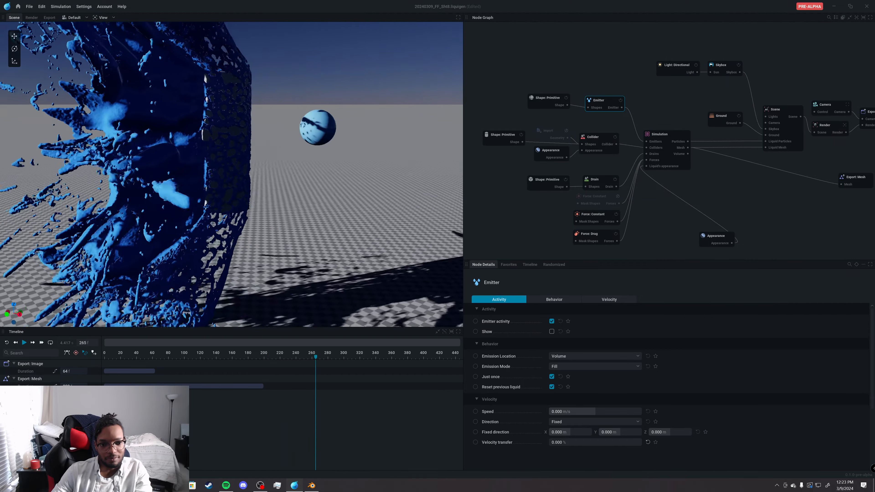
pyautogui.moveTo(303, 231); pyautogui.dragTo(371, 229)
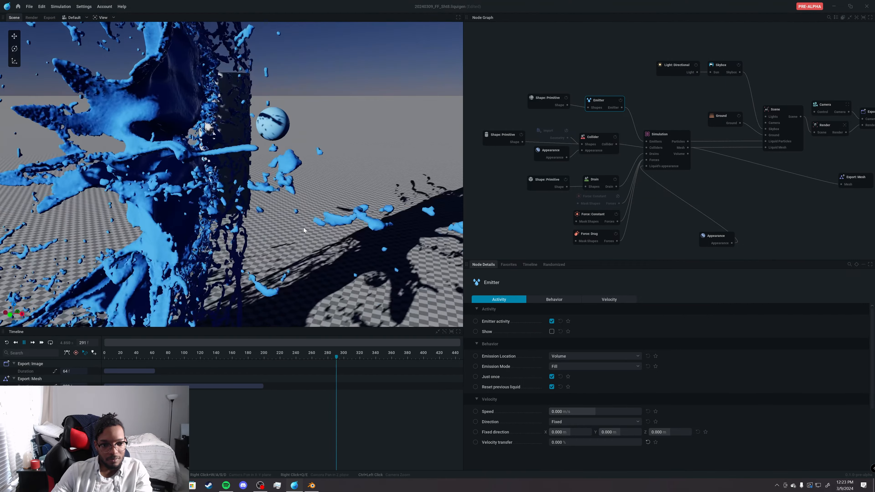
pyautogui.press('r')
pyautogui.moveTo(303, 231); pyautogui.dragTo(288, 220)
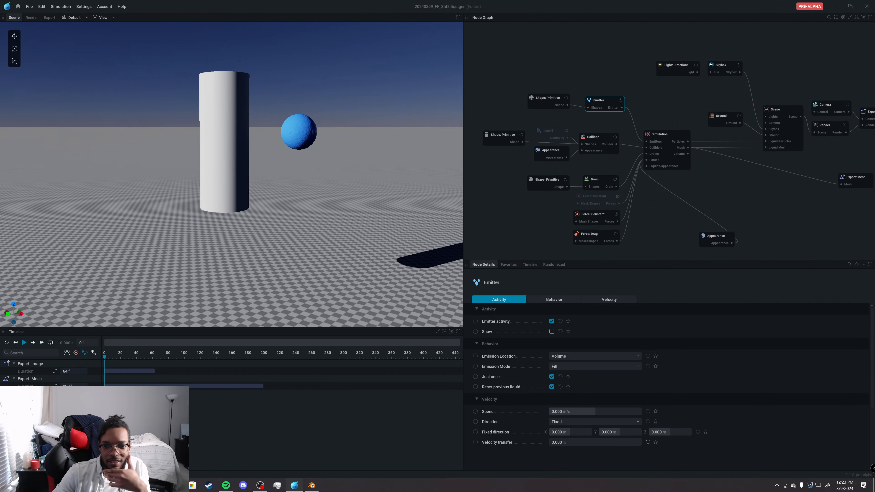
# Change the emitter's source shape to a box sized 15 × 4.967 × 15 m and run the simulation
pyautogui.click(565, 100)
pyautogui.click(573, 332)
pyautogui.click(573, 350)
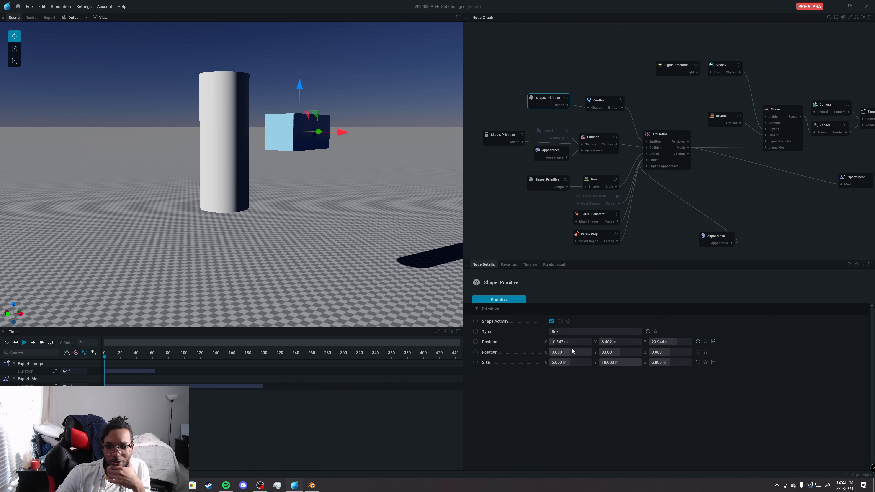
pyautogui.moveTo(336, 163); pyautogui.dragTo(296, 183)
pyautogui.press('space')
pyautogui.press('r')
pyautogui.moveTo(355, 221)
pyautogui.mouseDown()
pyautogui.moveTo(299, 221)
pyautogui.moveTo(341, 221)
pyautogui.mouseUp()
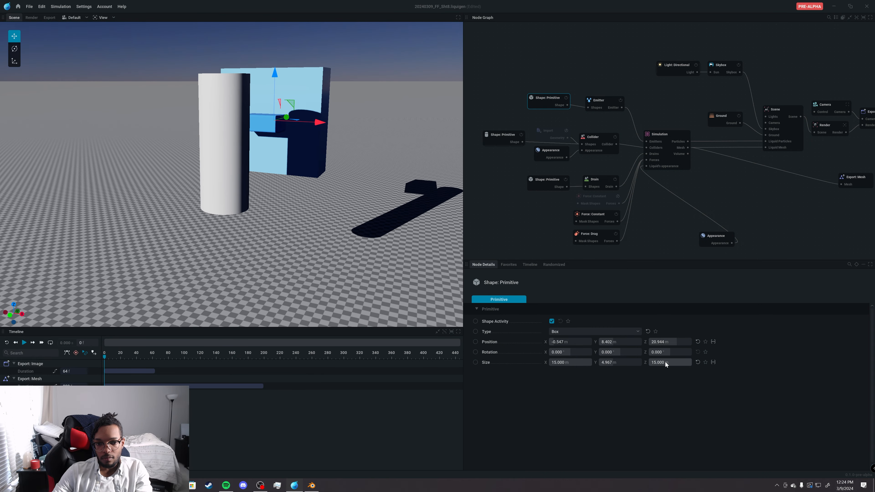
pyautogui.press('space')
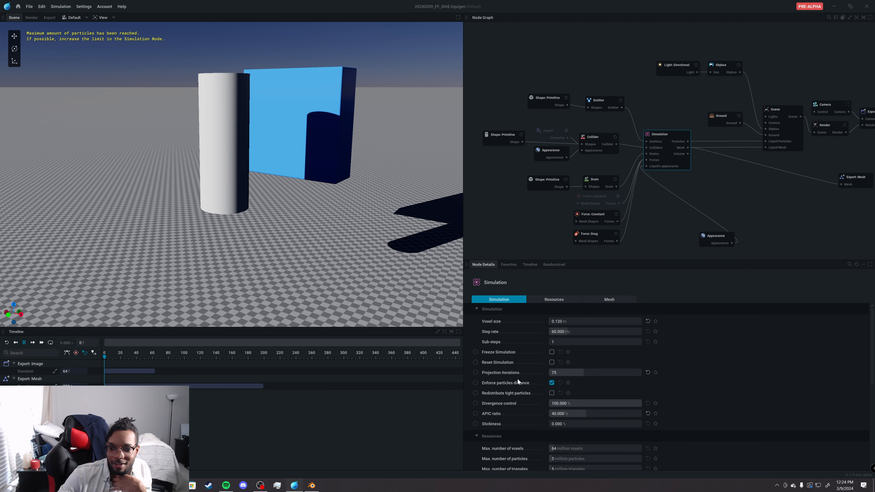
# Set the simulation's maximum number of particles to 10 million
pyautogui.scroll(-3, 518, 376)
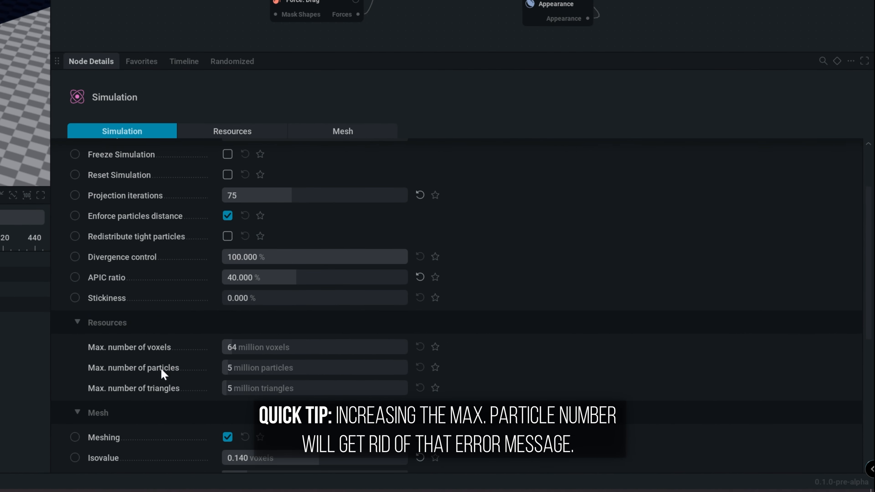
pyautogui.moveTo(126, 370)
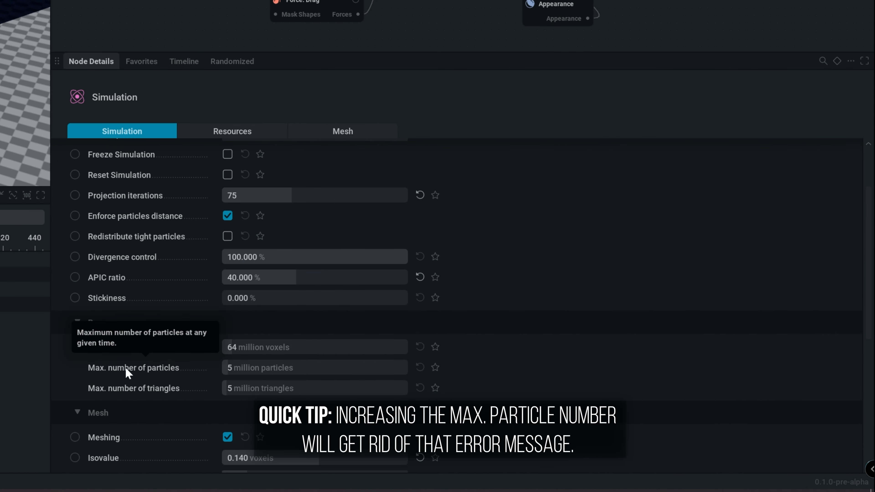
pyautogui.click(250, 368)
pyautogui.write('10')
pyautogui.press('Return')
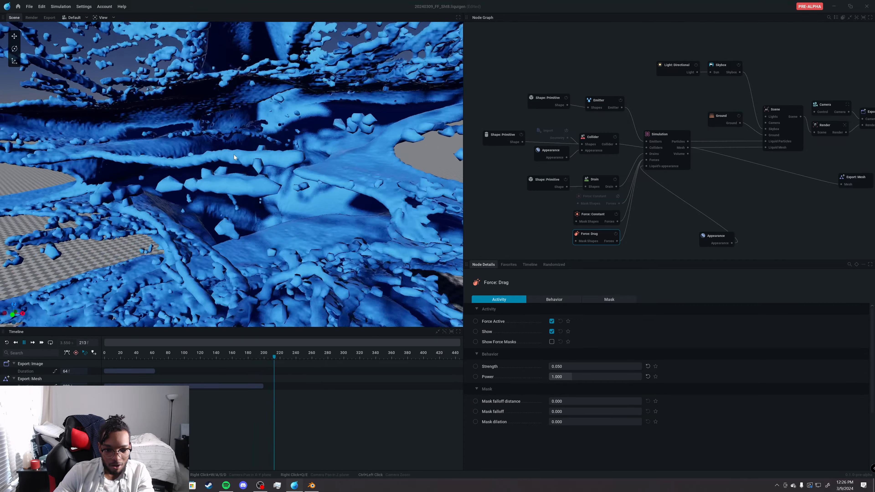
# Restart the simulation to review the large liquid wall splashing around the cylinder
pyautogui.press('r')
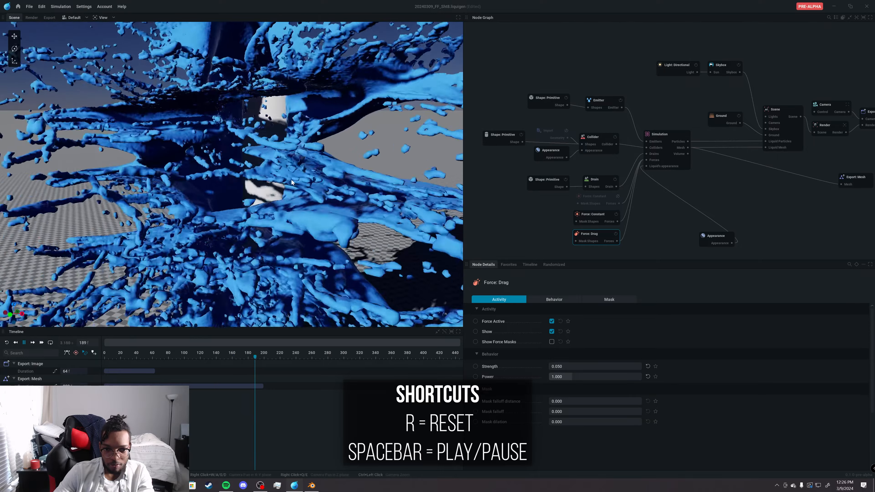
pyautogui.press('r')
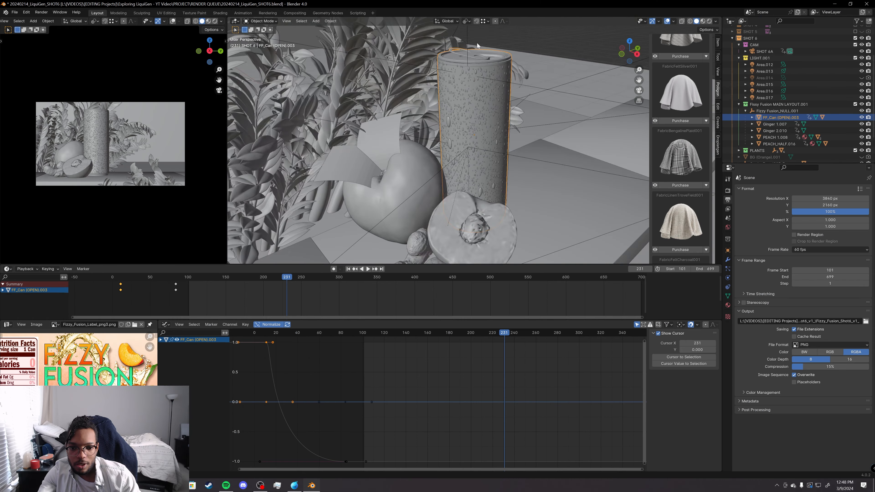
# View the can layout in Blender, then switch to LiquiGen, import the Ginger 3 model as a collider and test its splash
pyautogui.moveTo(469, 105); pyautogui.dragTo(459, 182, button='middle')
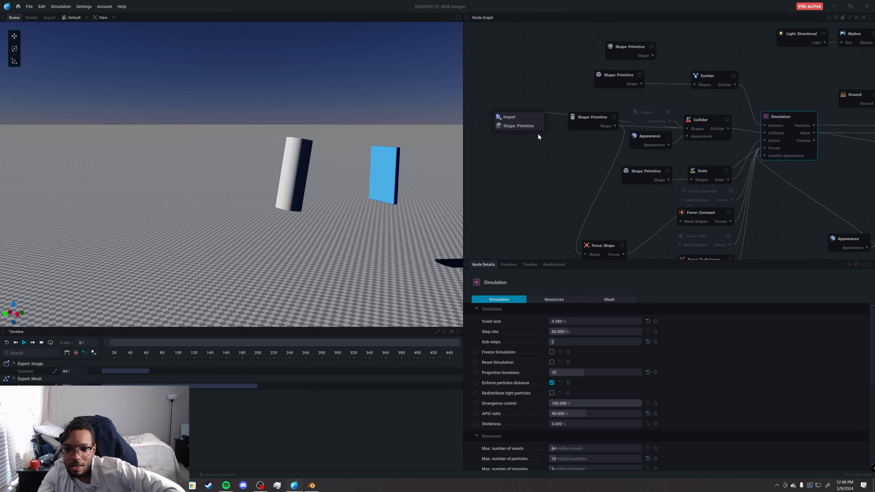
pyautogui.click(534, 117)
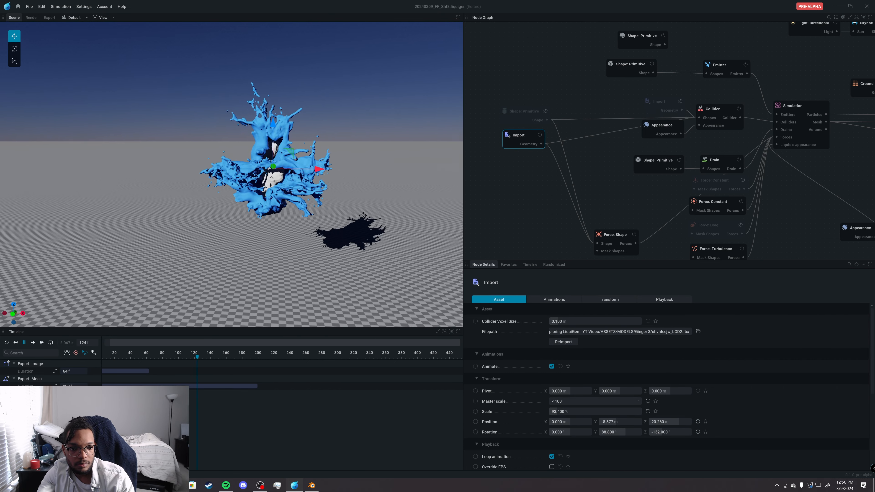
pyautogui.moveTo(291, 180); pyautogui.dragTo(291, 188)
pyautogui.scroll(4, 291, 188)
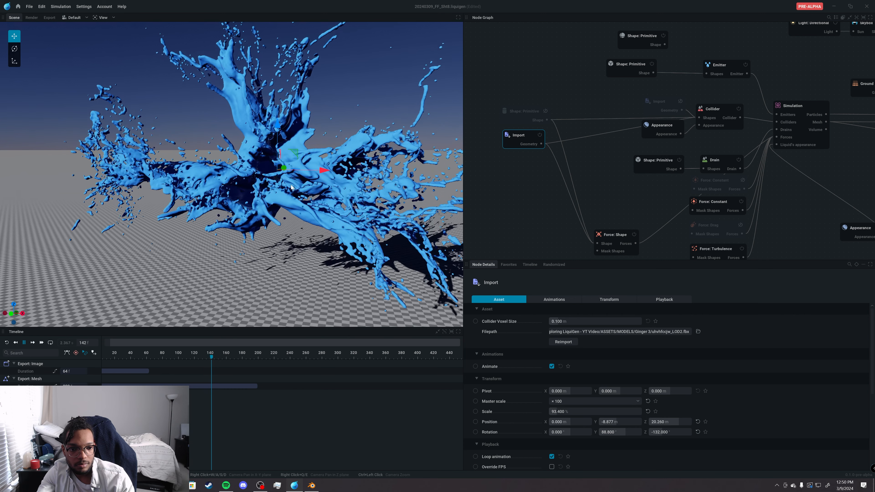
pyautogui.press('r')
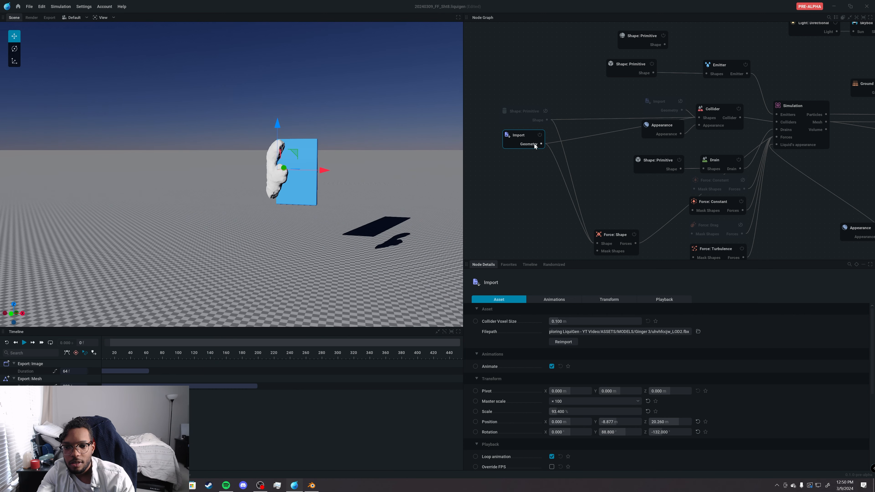
# Add another Import node to the Collider's shapes, load Peach_1.obj and run its splash simulation
pyautogui.moveTo(700, 118); pyautogui.dragTo(530, 168)
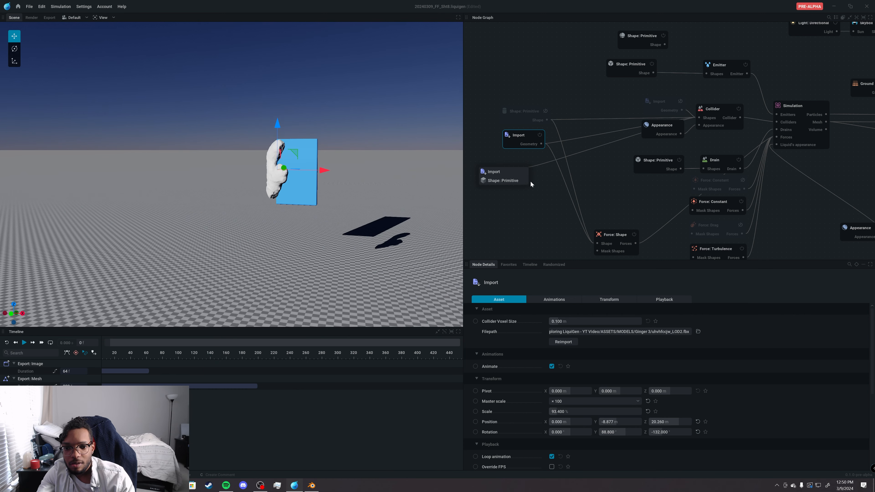
pyautogui.click(517, 171)
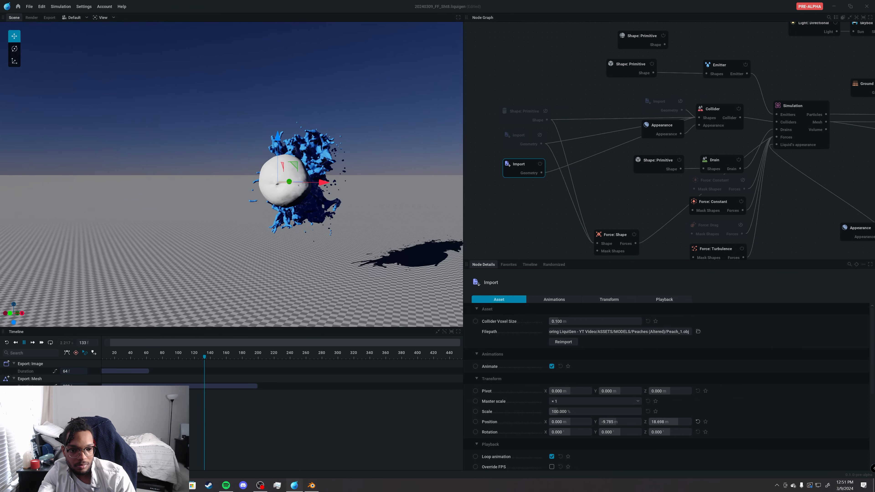
# Reset the liquid splash simulation to its first frame
pyautogui.moveTo(324, 243)
pyautogui.mouseDown()
pyautogui.moveTo(303, 247)
pyautogui.moveTo(344, 244)
pyautogui.moveTo(321, 245)
pyautogui.mouseUp()
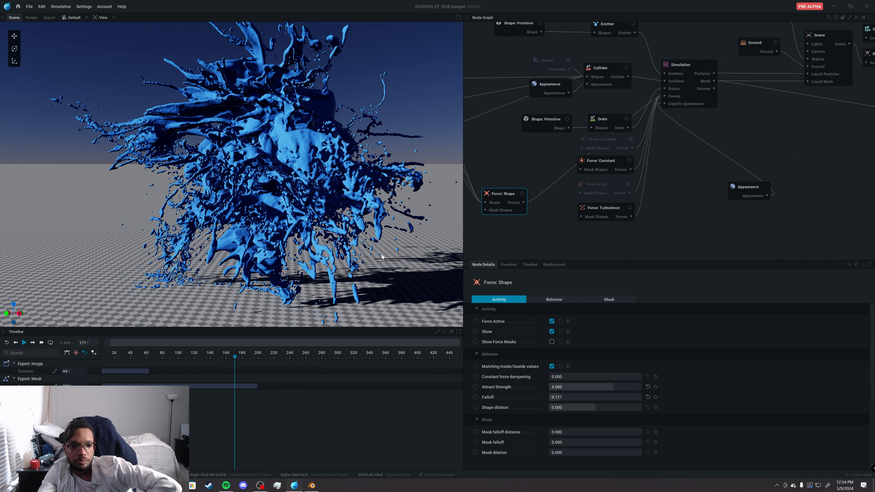
pyautogui.click(7, 342)
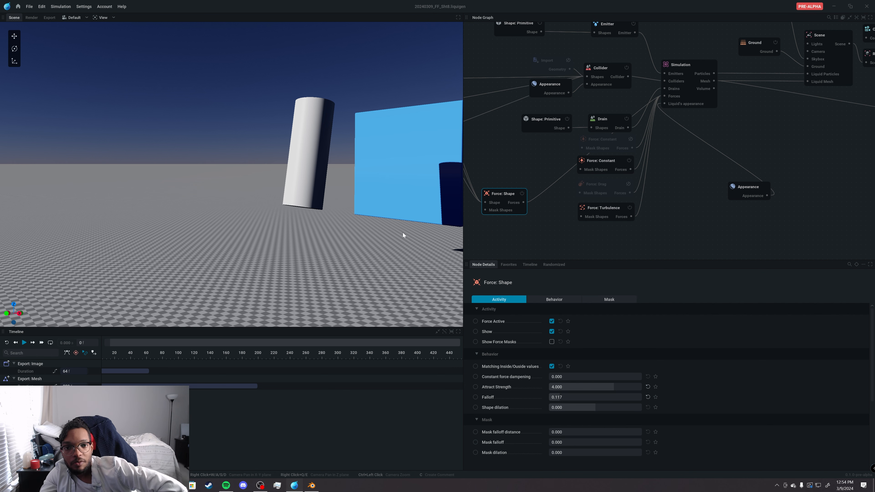
# Check which nodes the Simulation's Particles, Mesh and Volume outputs can feed, and inspect the Export: Image node's settings
pyautogui.scroll(-2, 681, 210)
pyautogui.moveTo(725, 177); pyautogui.dragTo(588, 213, button='middle')
pyautogui.scroll(2, 633, 201)
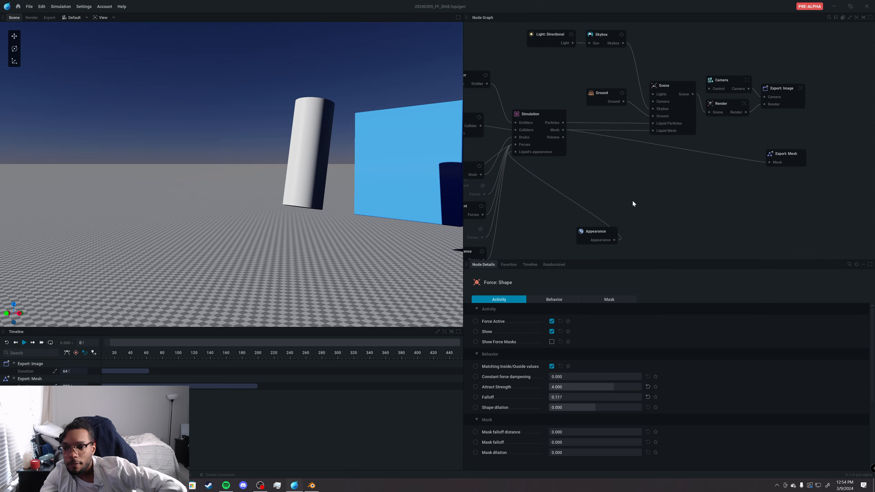
pyautogui.moveTo(660, 193); pyautogui.dragTo(625, 204, button='middle')
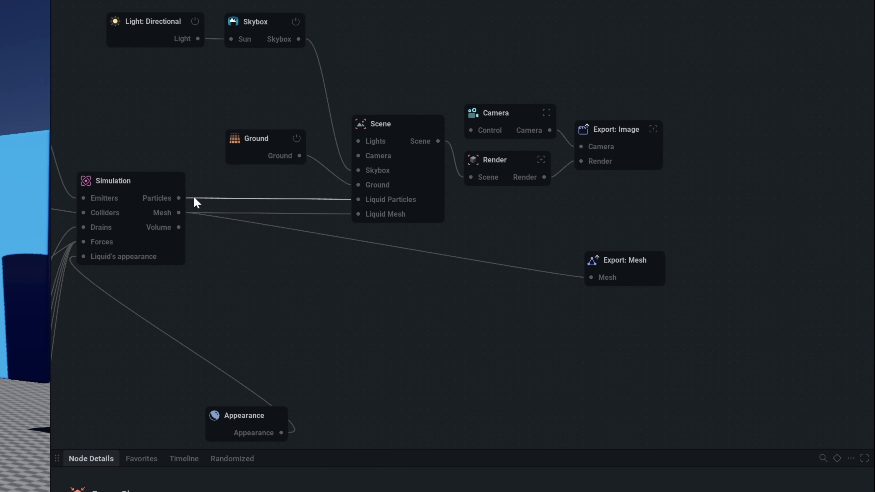
pyautogui.moveTo(183, 195); pyautogui.dragTo(188, 122)
pyautogui.click(236, 261)
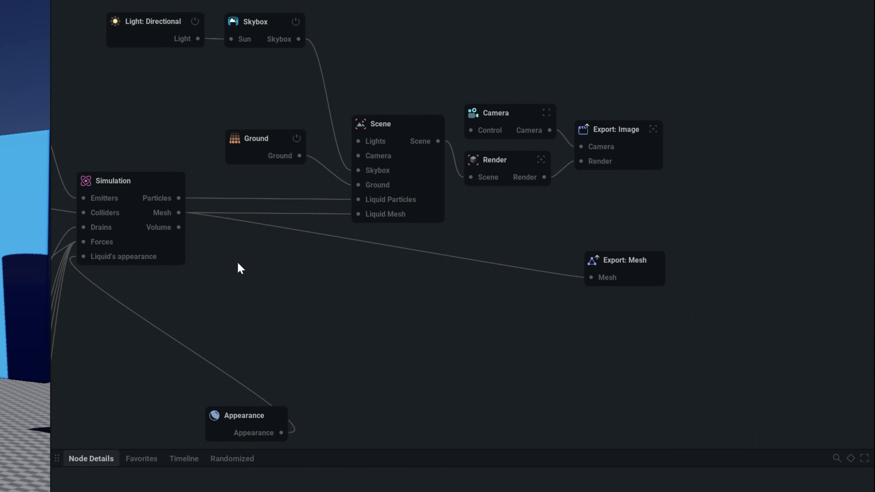
pyautogui.moveTo(177, 218); pyautogui.dragTo(266, 259)
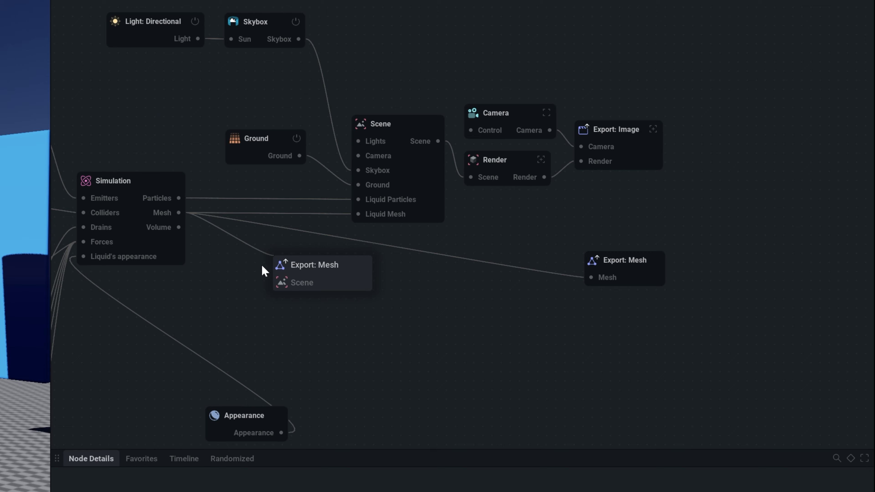
pyautogui.click(178, 235)
pyautogui.moveTo(178, 227); pyautogui.dragTo(272, 270)
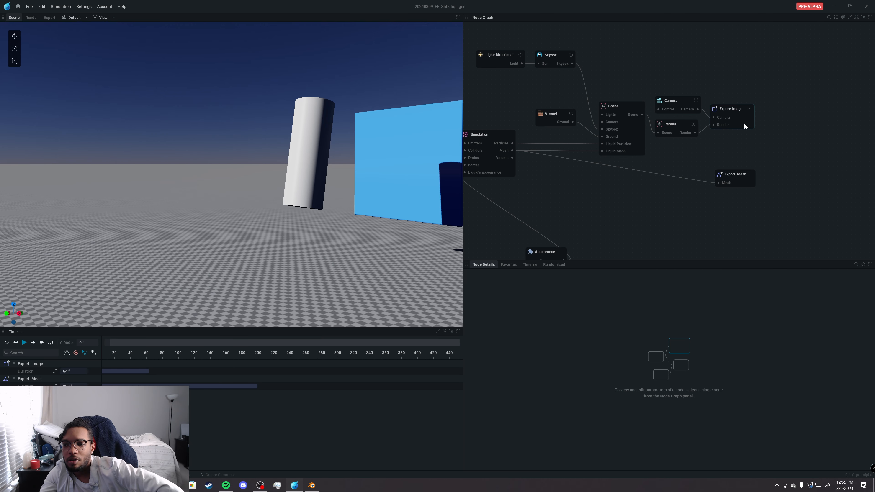
pyautogui.click(742, 126)
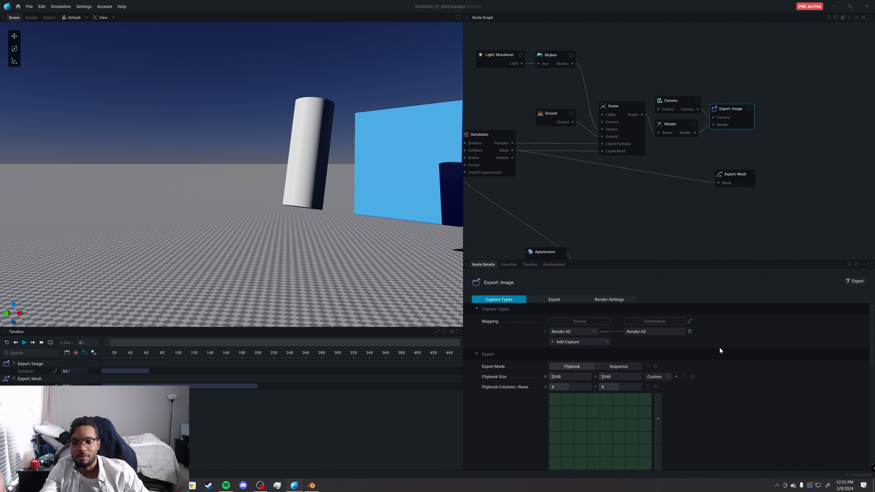
pyautogui.moveTo(558, 165); pyautogui.dragTo(564, 169, button='middle')
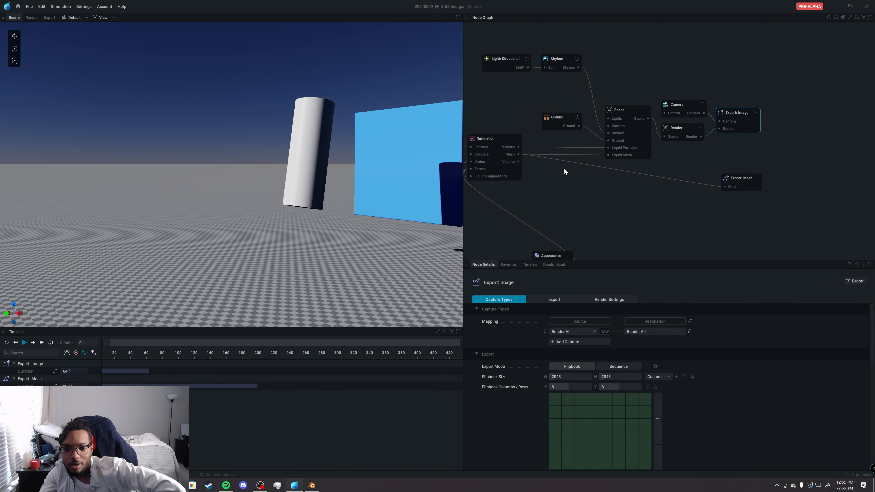
# Delete the existing Export: Mesh node and connect a new Export: Mesh node to the Simulation's Mesh output
pyautogui.moveTo(759, 182); pyautogui.dragTo(755, 175)
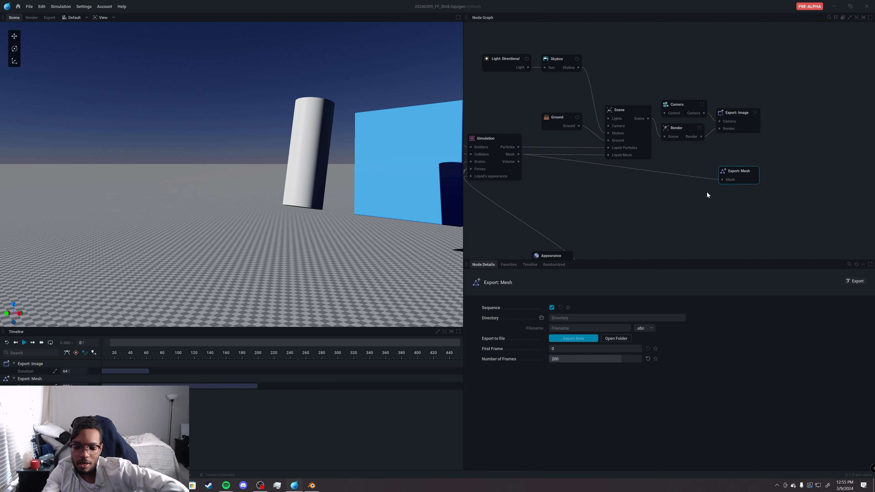
pyautogui.press('Delete')
pyautogui.moveTo(523, 159); pyautogui.dragTo(577, 169, button='middle')
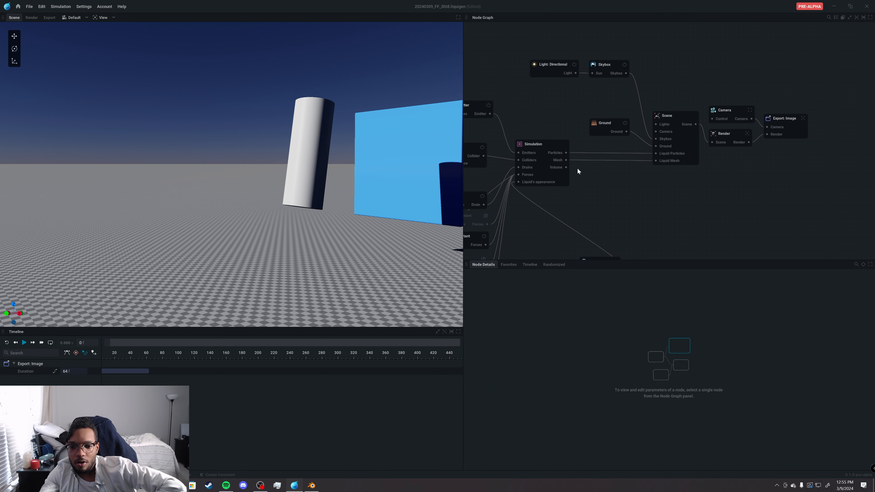
pyautogui.click(532, 143)
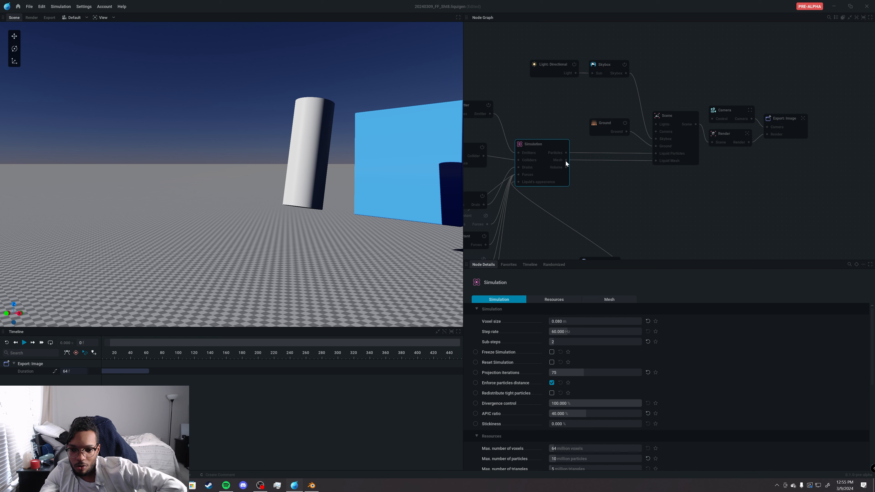
pyautogui.moveTo(566, 160); pyautogui.dragTo(762, 211)
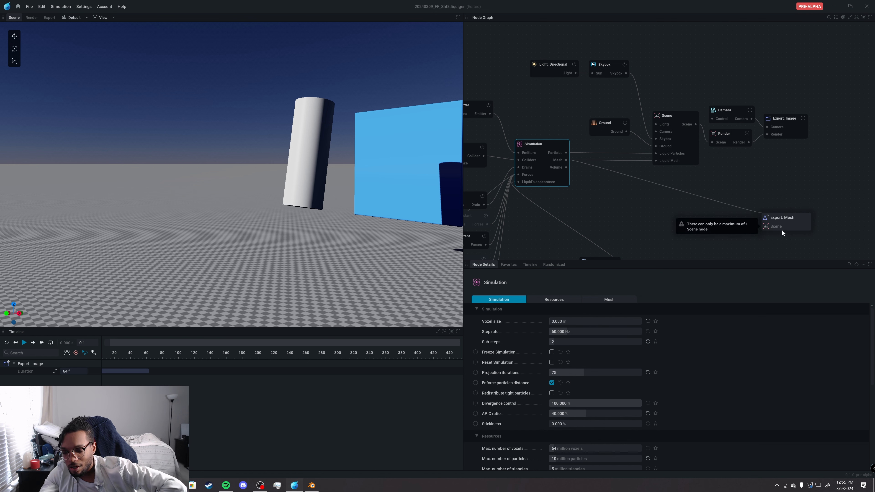
pyautogui.click(781, 220)
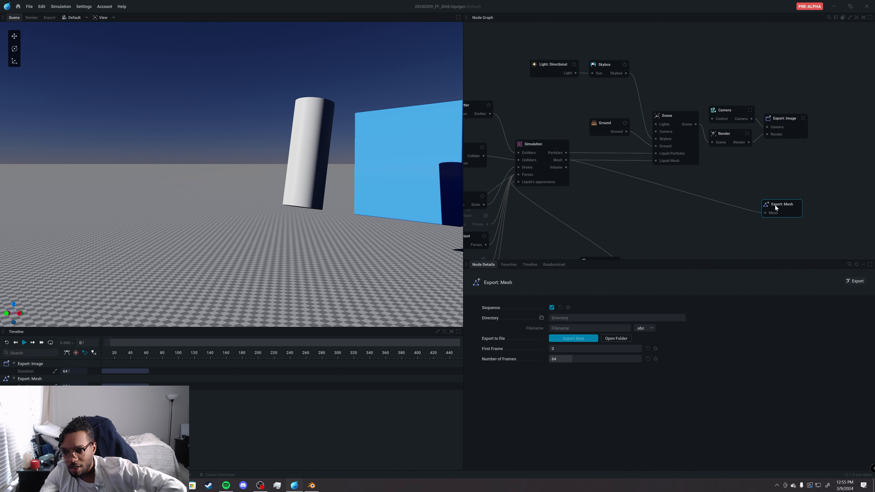
pyautogui.moveTo(774, 204); pyautogui.dragTo(740, 184)
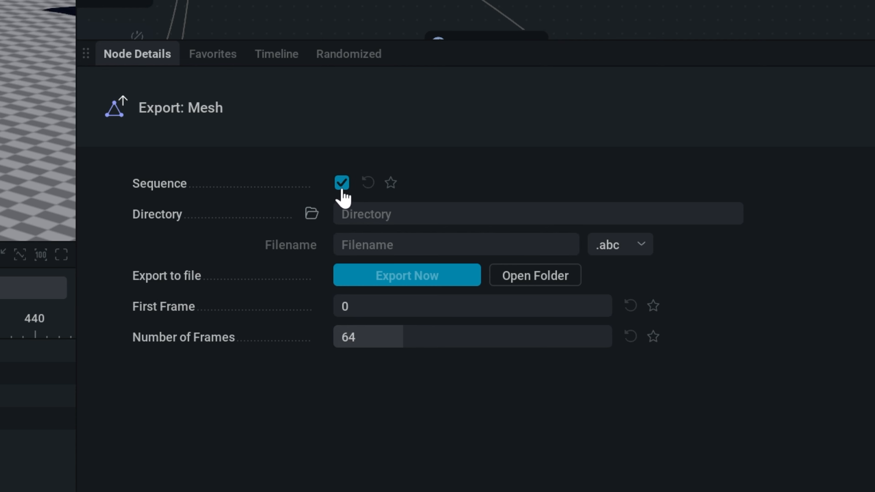
# Set the Export: Mesh node's number of frames to 60
pyautogui.click(388, 340)
pyautogui.click(234, 367)
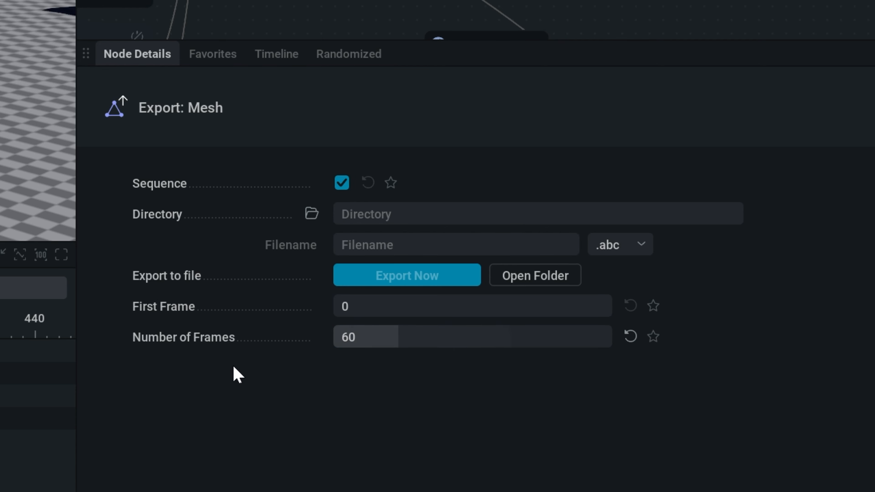
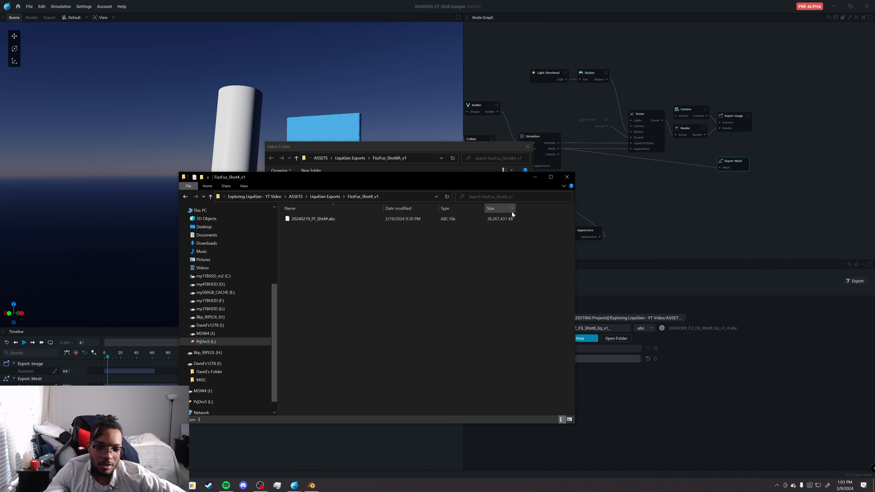
# Check the size of the exported 20240219_FF_Sht4#.abc file and open the FizzFus_Shot3_v2 export folder for comparison
pyautogui.click(350, 278)
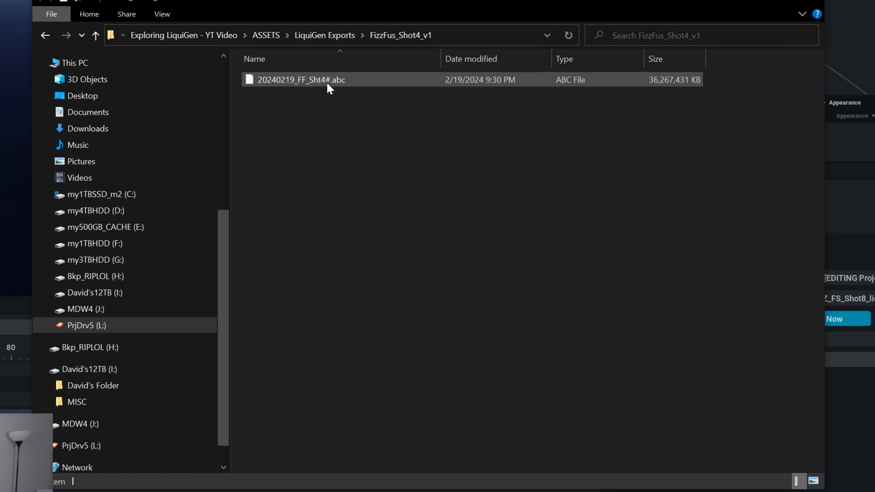
pyautogui.click(326, 219)
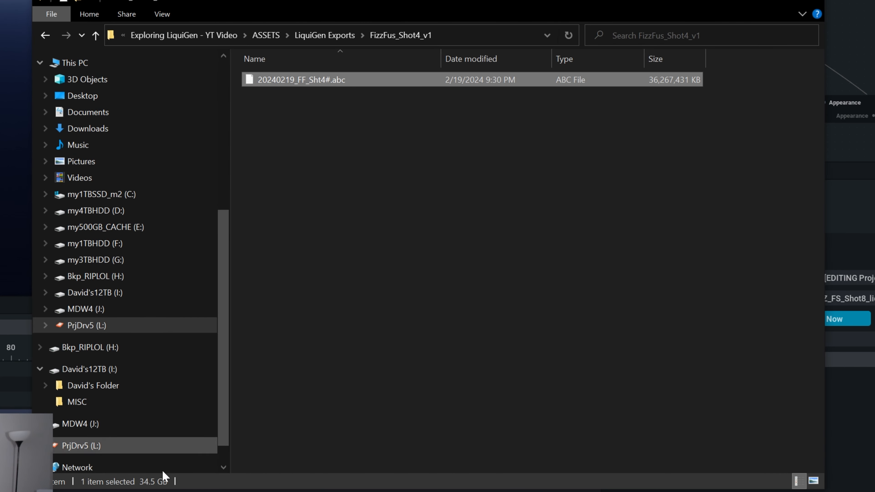
pyautogui.click(339, 39)
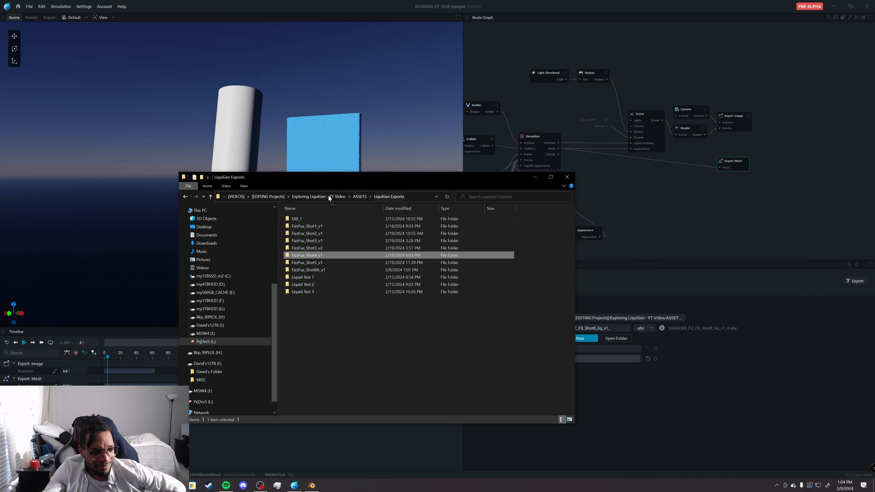
pyautogui.doubleClick(310, 248)
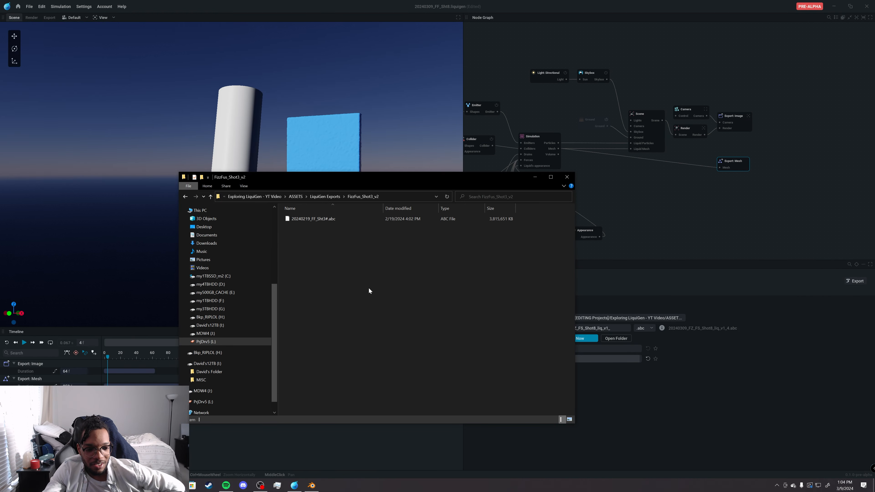
# View the storage properties of the Bkp_RIPLOL (H:) drive, leaving them unmodified
pyautogui.rightClick(223, 317)
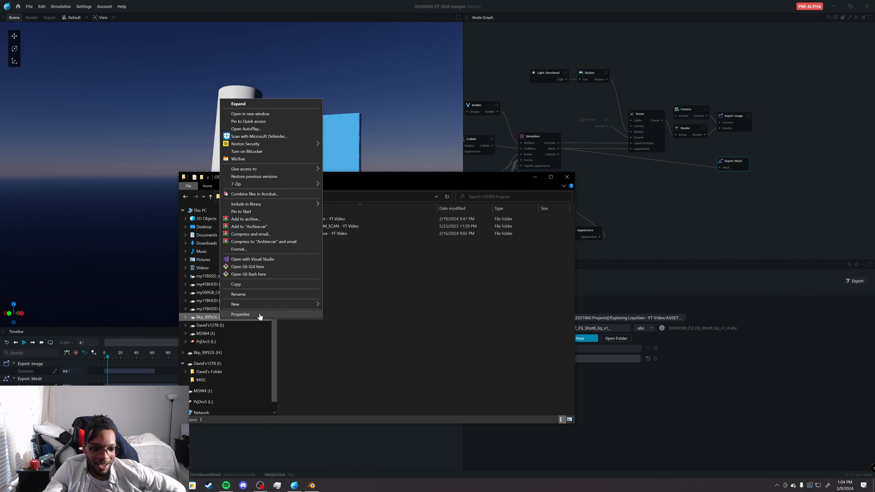
pyautogui.click(260, 312)
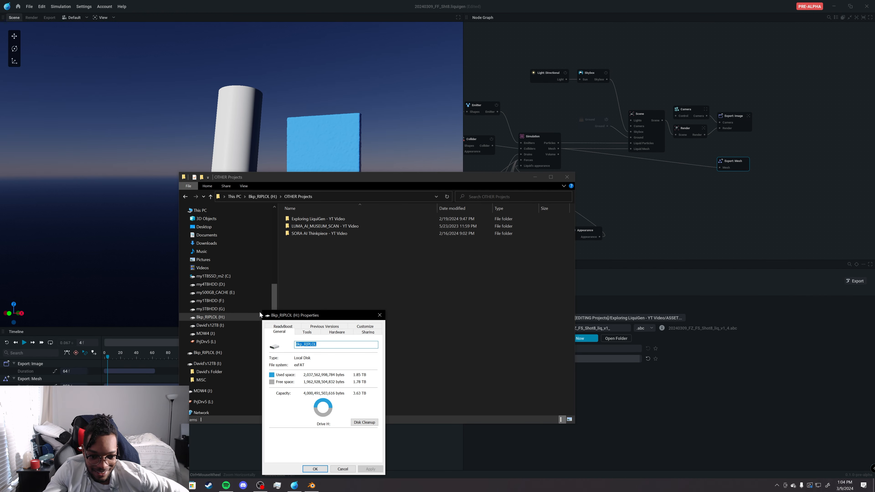
pyautogui.click(380, 315)
# On the H: drive, open the LiquiGen Exports folder inside the Exploring LiquiGen - YT Video project's ASSETS folder
pyautogui.click(342, 219)
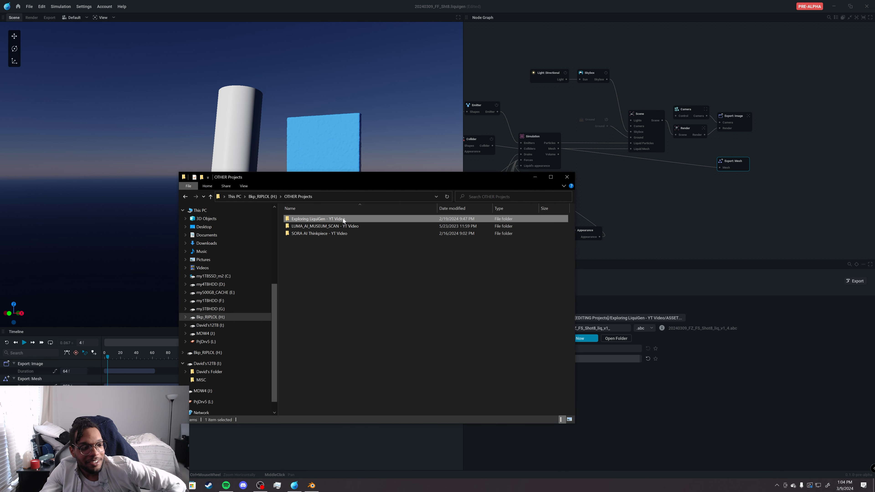
pyautogui.doubleClick(343, 218)
pyautogui.doubleClick(340, 219)
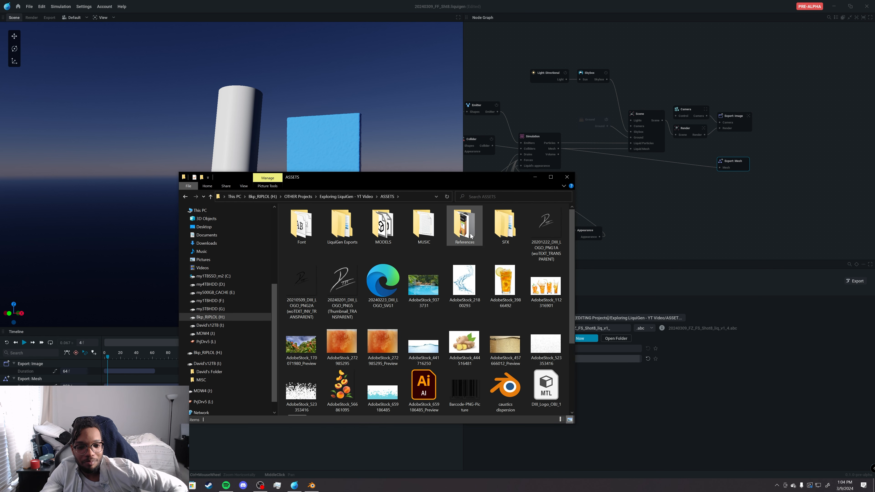
pyautogui.doubleClick(349, 228)
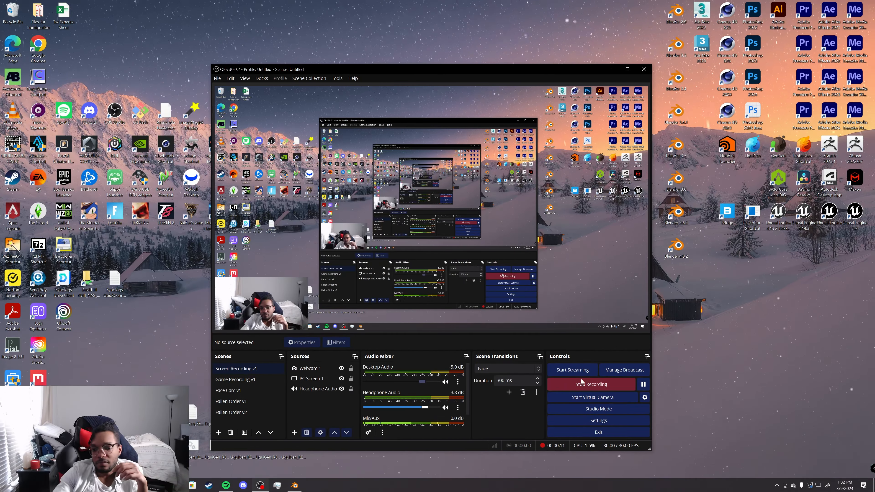
# Minimize the recording program, switch to Blender's Shot 8 project and import the exported liquid mesh
pyautogui.click(612, 69)
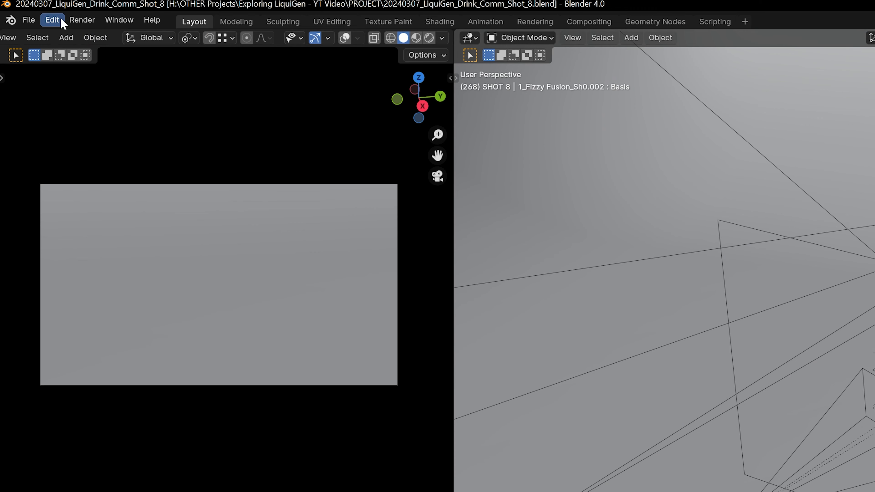
pyautogui.click(28, 20)
pyautogui.moveTo(103, 207)
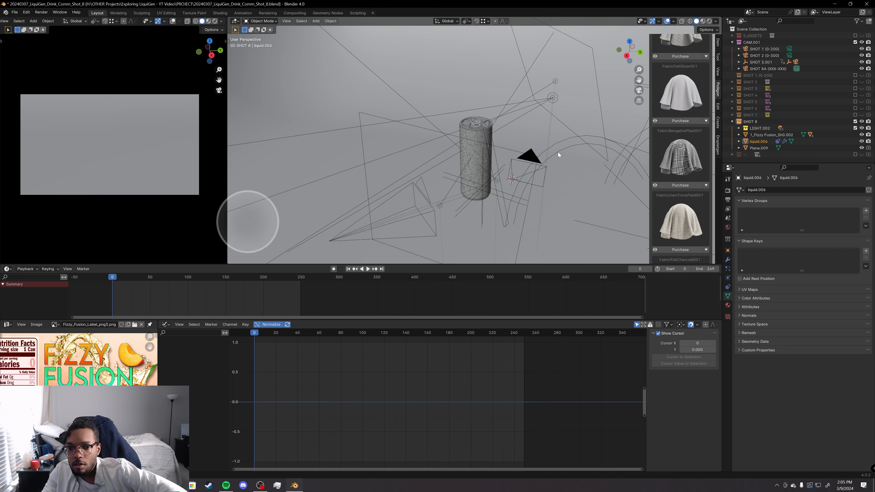
# Frame the imported liquid.006 mesh and play its splash animation, stopping at frame 147
pyautogui.scroll(-3, 552, 159)
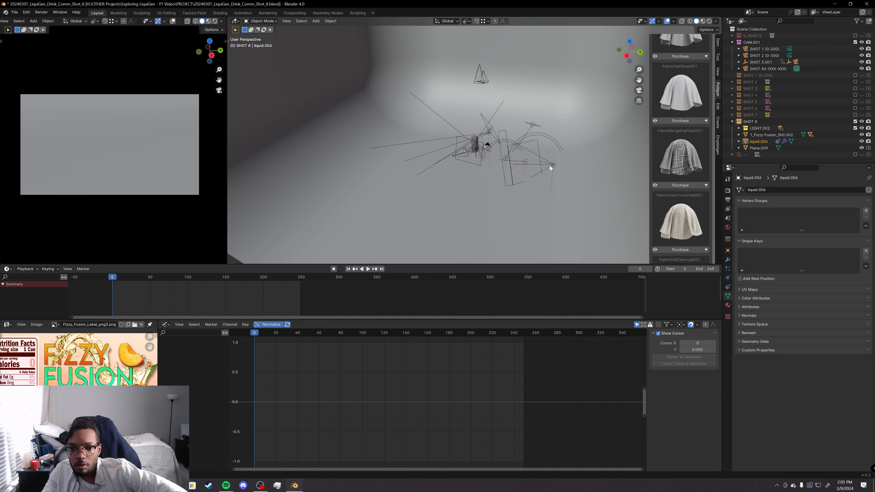
pyautogui.scroll(2, 548, 166)
pyautogui.press('KP_Decimal')
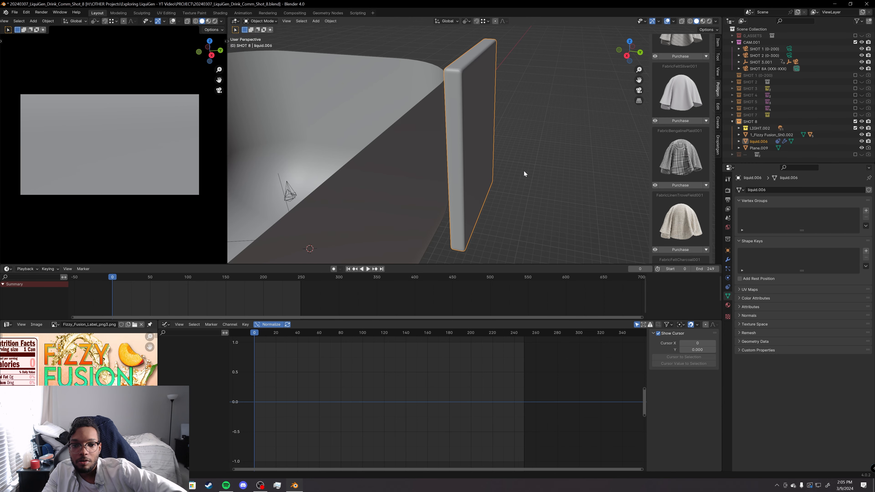
pyautogui.scroll(-3, 524, 170)
pyautogui.moveTo(523, 171); pyautogui.dragTo(505, 154, button='middle')
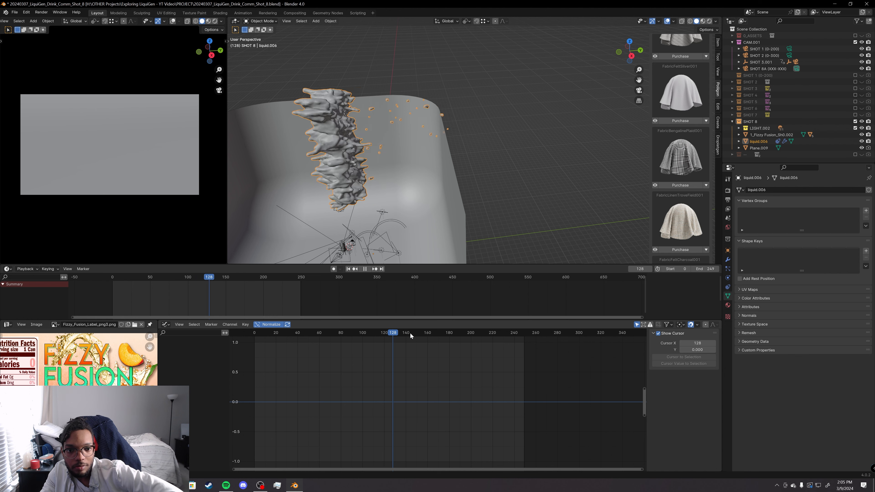
pyautogui.press('space')
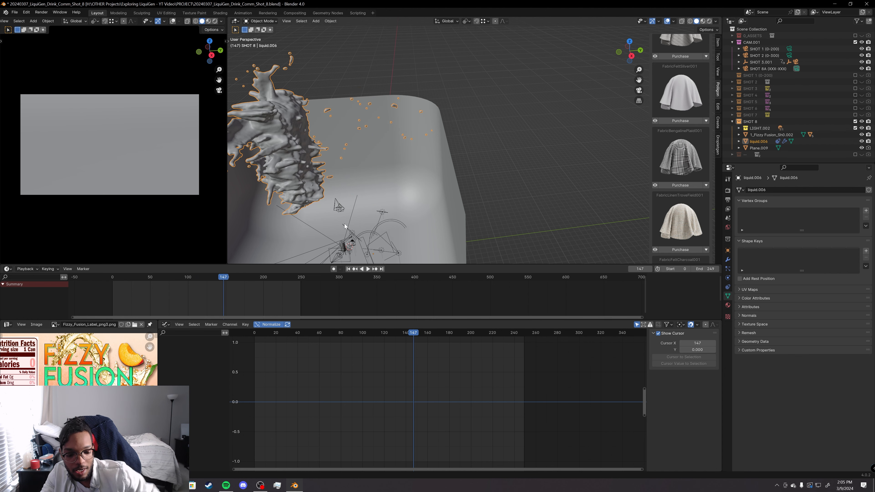
# Select the liquid.006 splash mesh in the 3D viewport
pyautogui.keyDown('shift'); pyautogui.moveTo(349, 186); pyautogui.dragTo(486, 187, button='middle'); pyautogui.keyUp('shift')
pyautogui.scroll(3, 487, 187)
pyautogui.moveTo(408, 192); pyautogui.dragTo(484, 186, button='middle')
pyautogui.press('g')
pyautogui.click(409, 118)
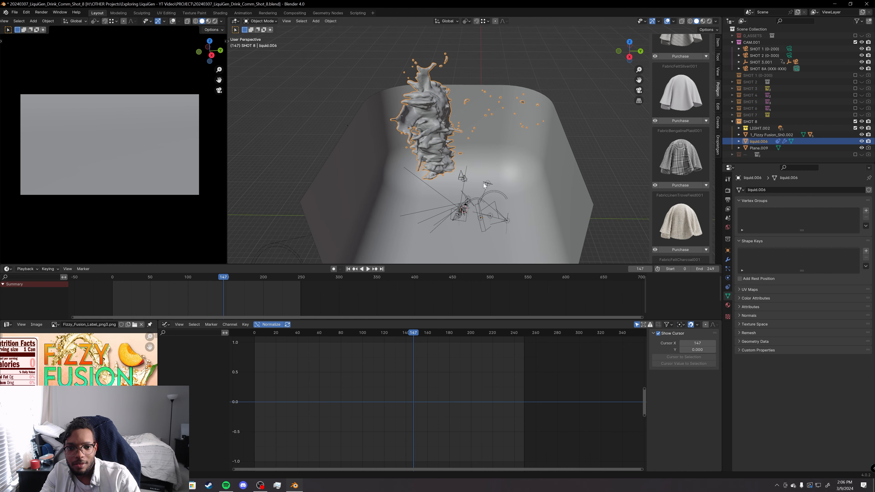
# Return to frame 0, then play and scrub through the imported liquid's splash animation
pyautogui.click(255, 336)
pyautogui.press('space')
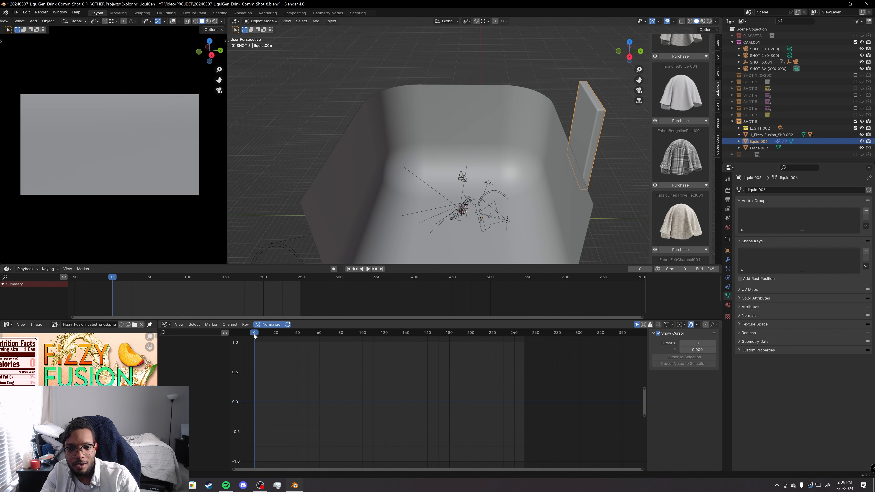
pyautogui.click(351, 336)
pyautogui.press('space')
pyautogui.moveTo(372, 334); pyautogui.dragTo(416, 333)
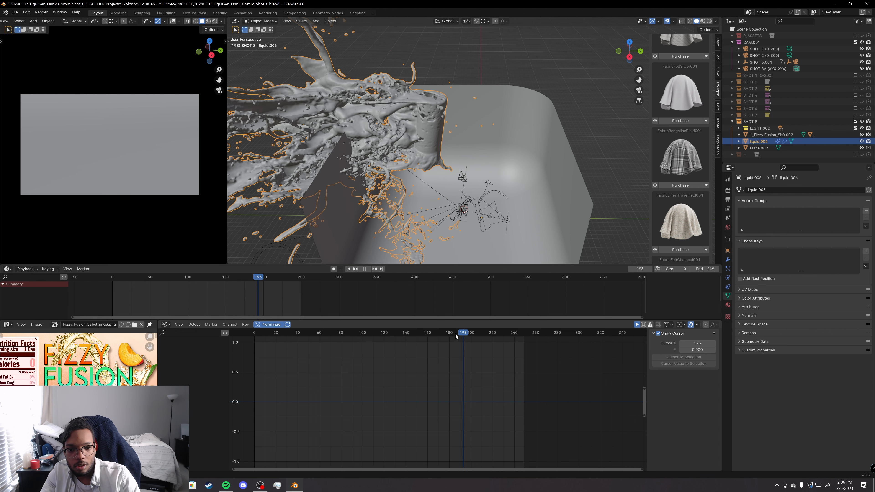
# Add a Plain Axes empty beside the splash, resize it and position it along the global Z axis
pyautogui.moveTo(429, 209); pyautogui.dragTo(437, 145, button='middle')
pyautogui.hotkey('shift', 'a')
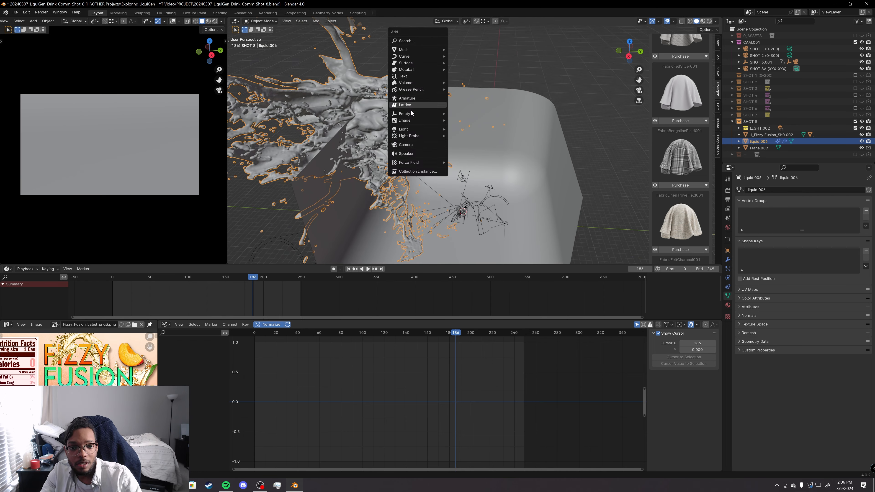
pyautogui.moveTo(412, 114)
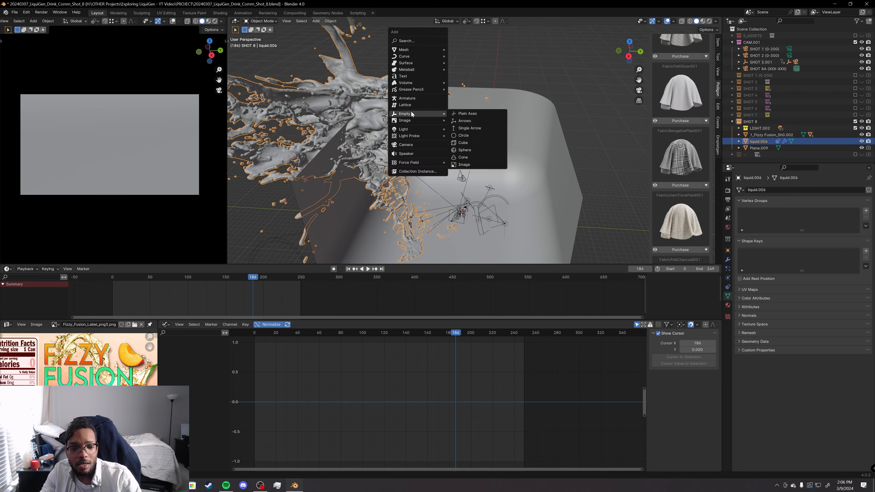
pyautogui.click(474, 114)
pyautogui.moveTo(478, 150); pyautogui.dragTo(463, 173, button='middle')
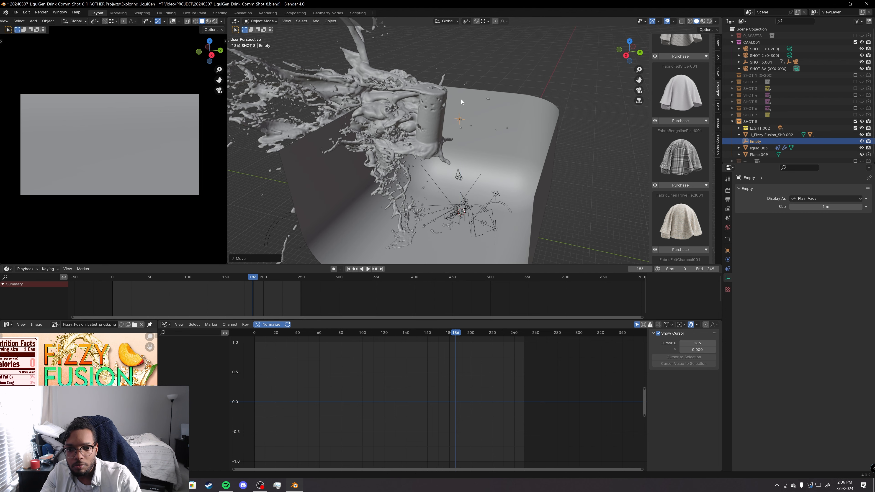
pyautogui.moveTo(591, 130); pyautogui.dragTo(547, 149, button='middle')
pyautogui.press('g')
pyautogui.press('z')
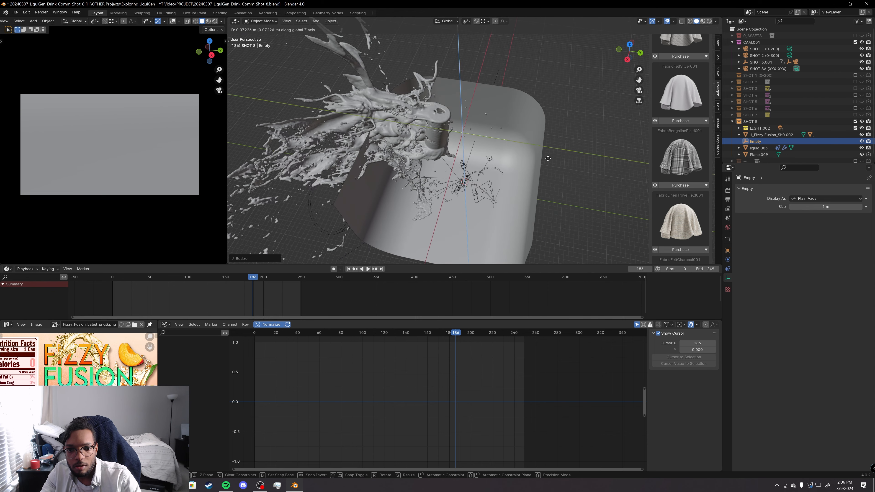
# Parent liquid.006 to the new empty and rename the empty to Liquid
pyautogui.click(757, 149)
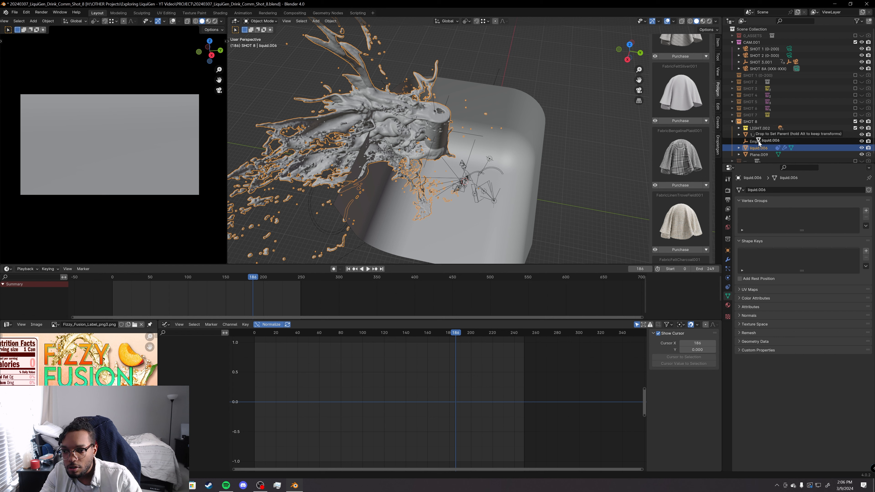
pyautogui.moveTo(759, 143); pyautogui.dragTo(760, 144)
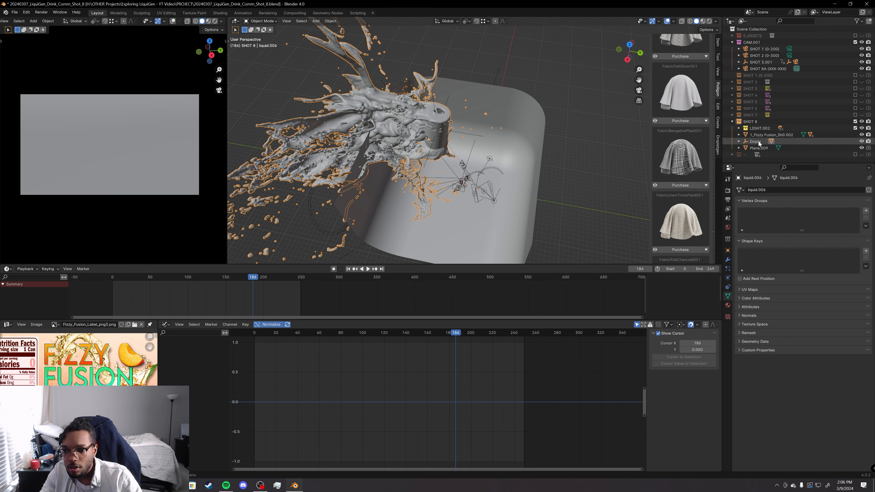
pyautogui.doubleClick(759, 142)
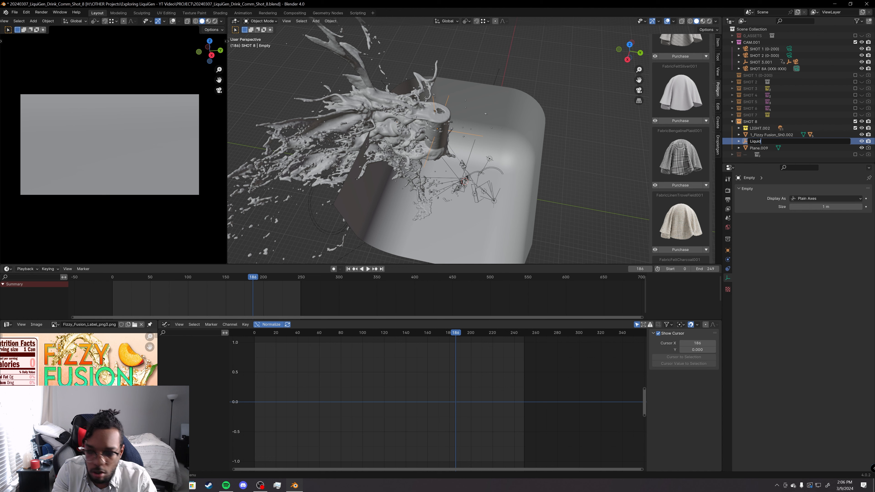
# Rotate the splash's parent empty about 82° around global Z and scale it down
pyautogui.press('r')
pyautogui.press('z')
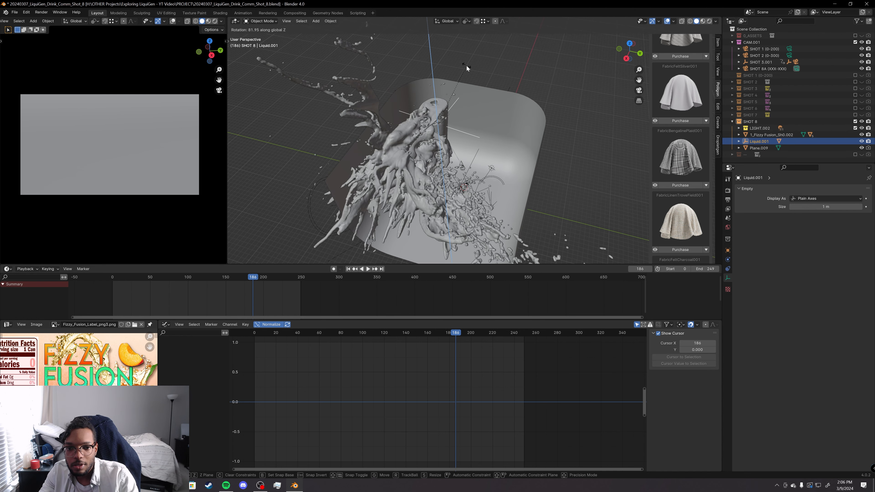
pyautogui.press('s')
pyautogui.click(488, 154)
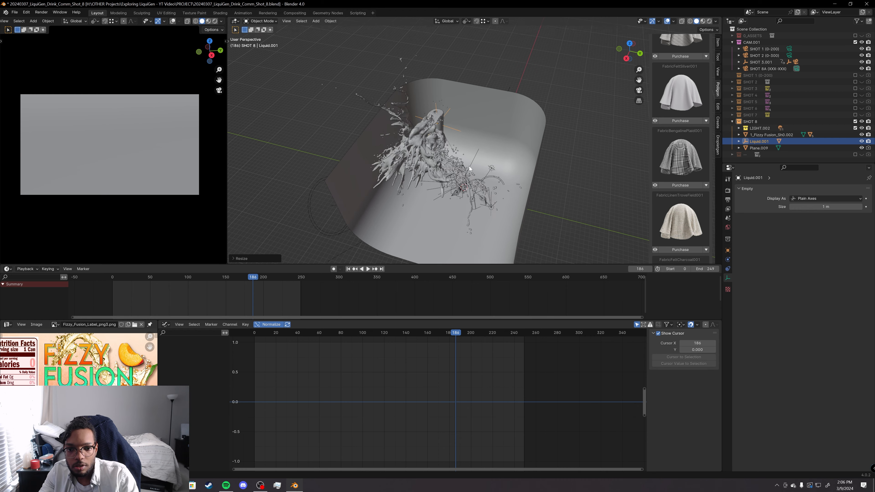
# Move the splash's parent empty down toward the drink can and shrink it further
pyautogui.scroll(4, 477, 157)
pyautogui.moveTo(471, 162); pyautogui.dragTo(477, 130, button='middle')
pyautogui.keyDown('shift'); pyautogui.moveTo(443, 197); pyautogui.dragTo(484, 106, button='middle'); pyautogui.keyUp('shift')
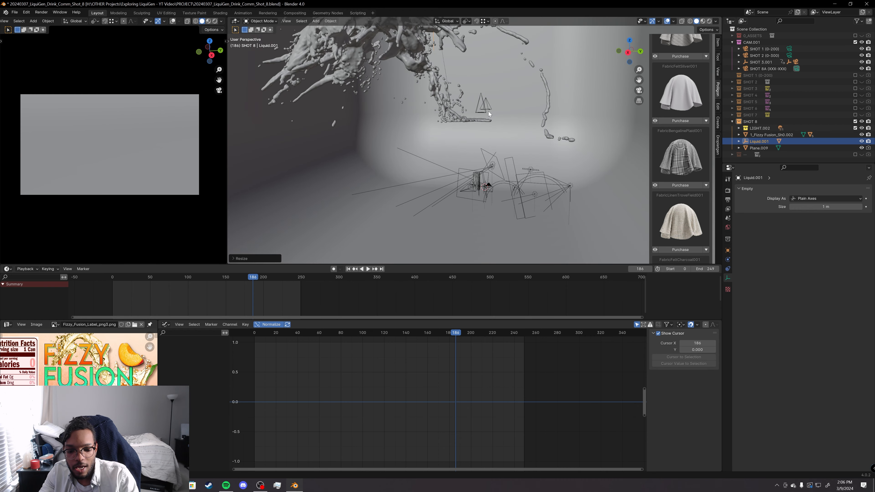
pyautogui.press('g')
pyautogui.click(456, 199)
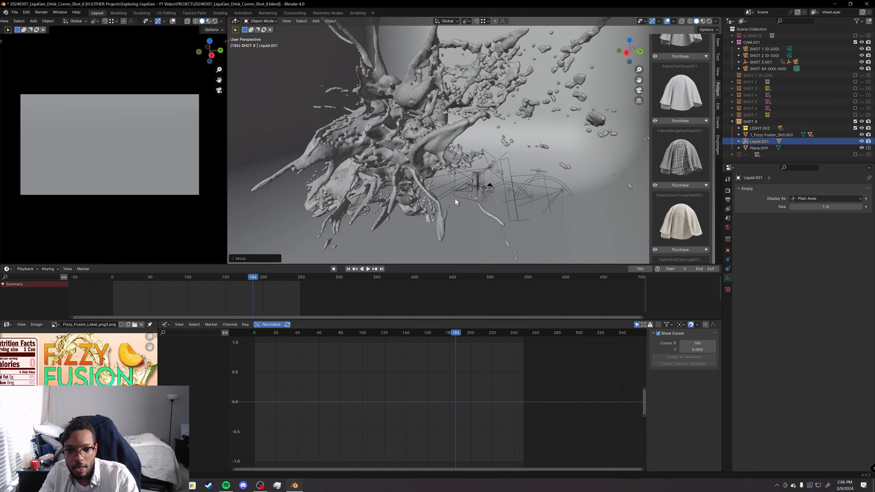
pyautogui.press('s')
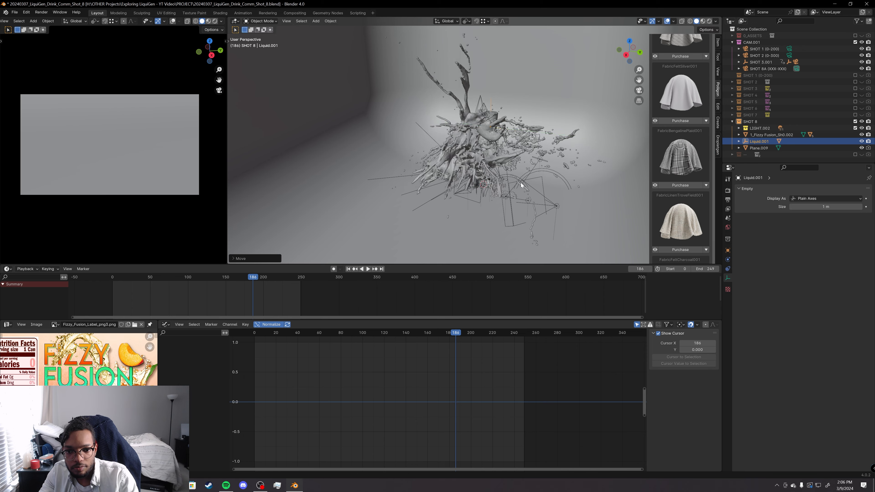
# Lower the splash's parent empty along global Z to the drink can's height
pyautogui.scroll(4, 520, 182)
pyautogui.keyDown('shift'); pyautogui.moveTo(529, 161); pyautogui.dragTo(499, 100, button='middle'); pyautogui.keyUp('shift')
pyautogui.press('g')
pyautogui.press('z')
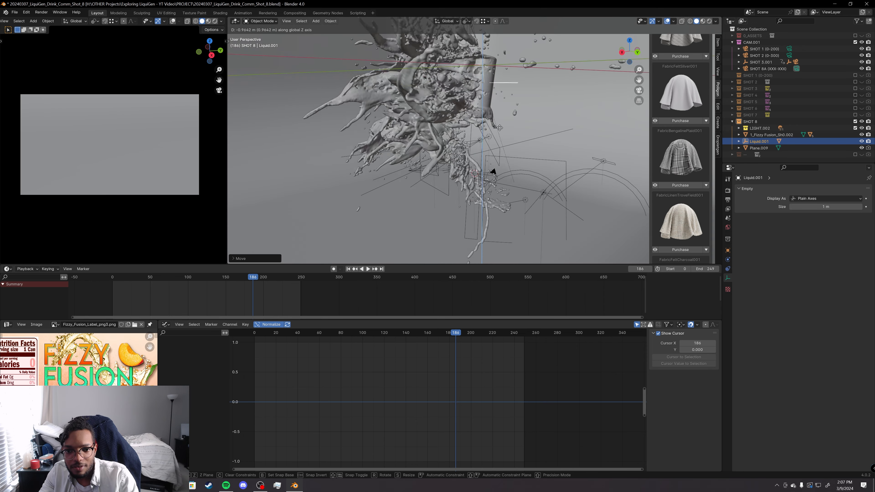
pyautogui.click(498, 165)
pyautogui.moveTo(498, 165); pyautogui.dragTo(529, 152, button='middle')
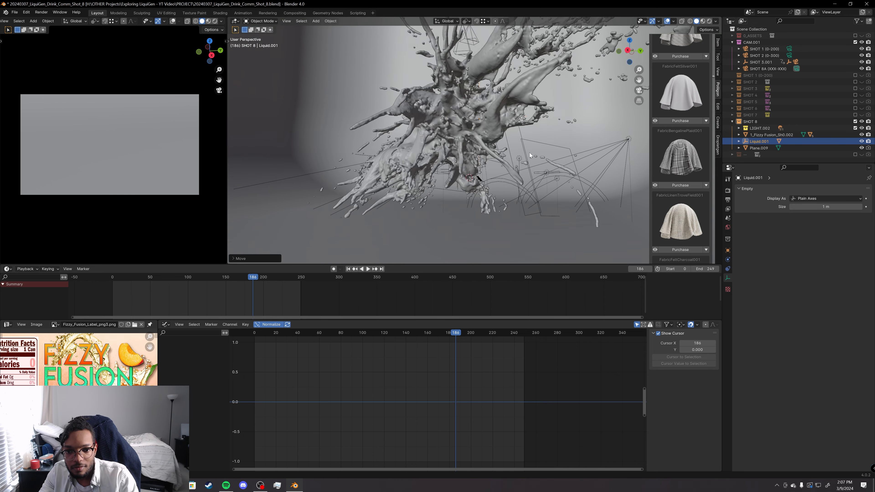
pyautogui.press('g')
pyautogui.press('z')
pyautogui.click(523, 189)
pyautogui.moveTo(523, 190); pyautogui.dragTo(488, 202, button='middle')
pyautogui.scroll(5, 488, 202)
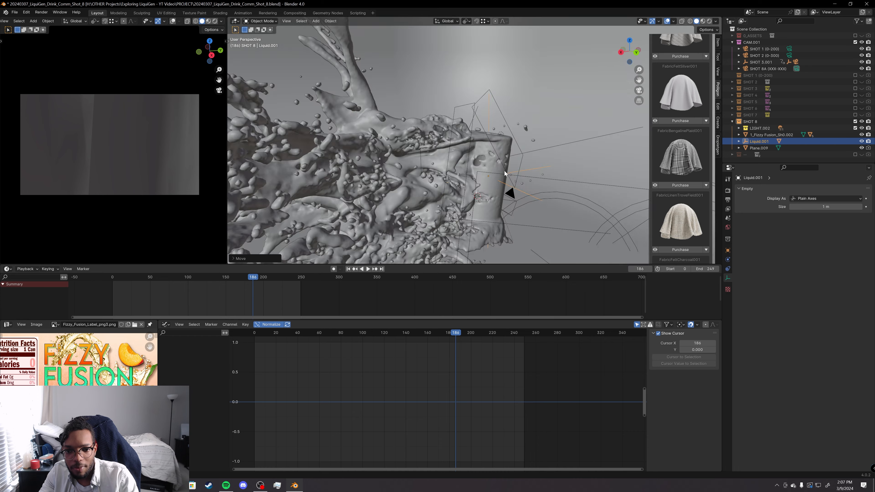
# Rescale the splash's parent empty and shift it along global Y toward the drink can
pyautogui.moveTo(504, 174); pyautogui.dragTo(573, 138, button='middle')
pyautogui.press('s')
pyautogui.click(486, 152)
pyautogui.press('g')
pyautogui.press('y')
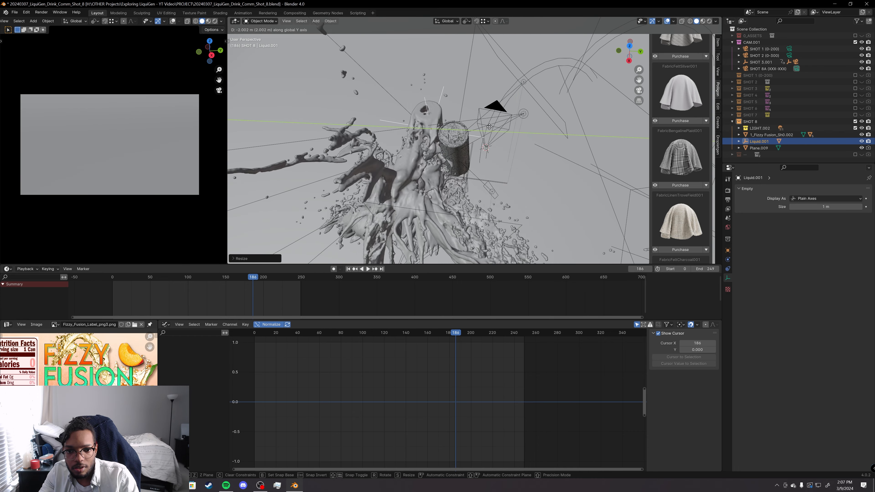
pyautogui.click(493, 127)
# Fine-tune the splash around the can by moving its empty along X, rescaling it and moving it along Y
pyautogui.moveTo(485, 129)
pyautogui.mouseDown(button='middle')
pyautogui.moveTo(489, 137)
pyautogui.moveTo(468, 131)
pyautogui.moveTo(456, 114)
pyautogui.moveTo(474, 136)
pyautogui.moveTo(493, 134)
pyautogui.mouseUp(button='middle')
pyautogui.press('g')
pyautogui.press('x')
pyautogui.click(478, 148)
pyautogui.press('s')
pyautogui.click(510, 138)
pyautogui.press('g')
pyautogui.press('y')
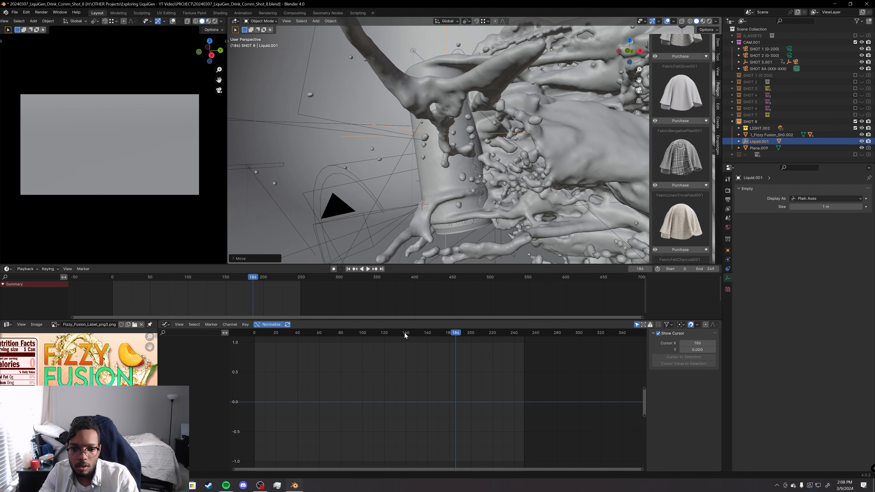
# Scrub and play the splash animation around the can, stopping at frame 199, and check the fit
pyautogui.click(404, 334)
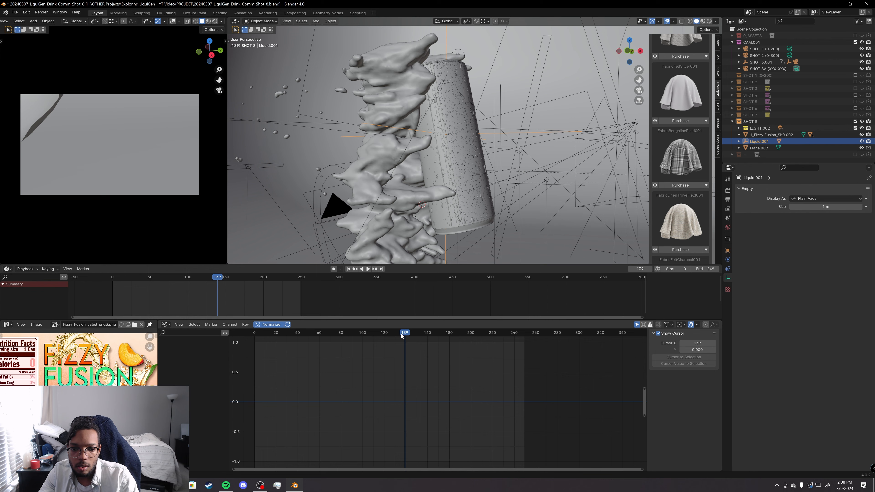
pyautogui.click(420, 334)
pyautogui.press('space')
pyautogui.moveTo(486, 236); pyautogui.dragTo(499, 127, button='middle')
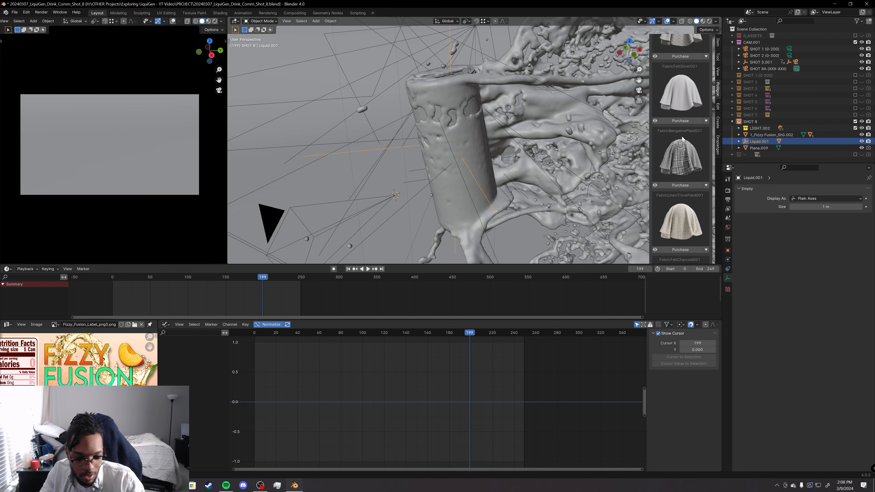
pyautogui.press('s')
pyautogui.press('x')
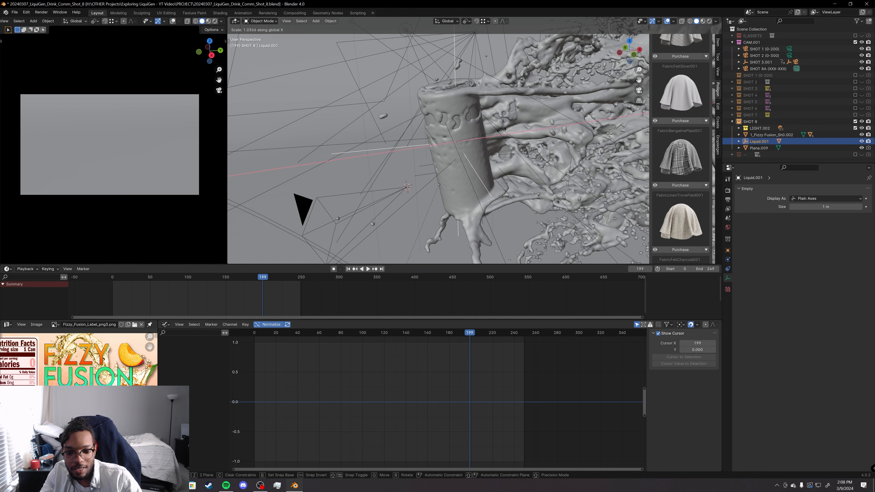
pyautogui.press('y')
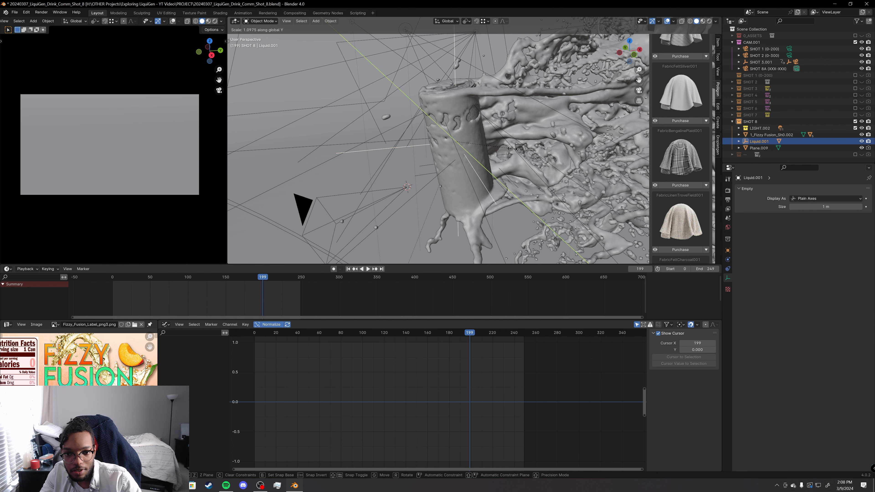
pyautogui.rightClick(512, 148)
pyautogui.press('s')
pyautogui.press('z')
pyautogui.rightClick(516, 154)
pyautogui.moveTo(515, 154)
pyautogui.mouseDown(button='middle')
pyautogui.moveTo(487, 121)
pyautogui.moveTo(497, 125)
pyautogui.moveTo(487, 143)
pyautogui.moveTo(524, 144)
pyautogui.moveTo(528, 132)
pyautogui.mouseUp(button='middle')
pyautogui.scroll(3, 486, 144)
pyautogui.press('z')
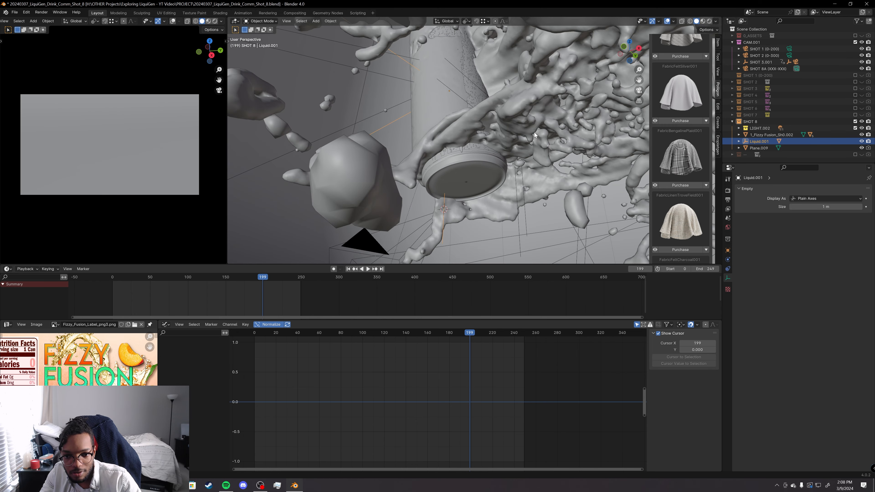
pyautogui.press('z')
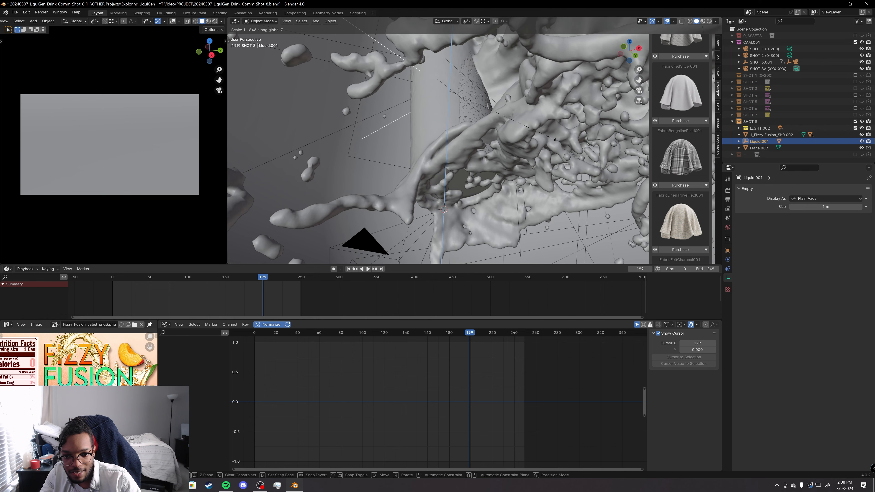
pyautogui.rightClick(553, 139)
# Stretch the splash's parent empty by about 1.12 along global Z and adjust its height over the can
pyautogui.press('s')
pyautogui.press('z')
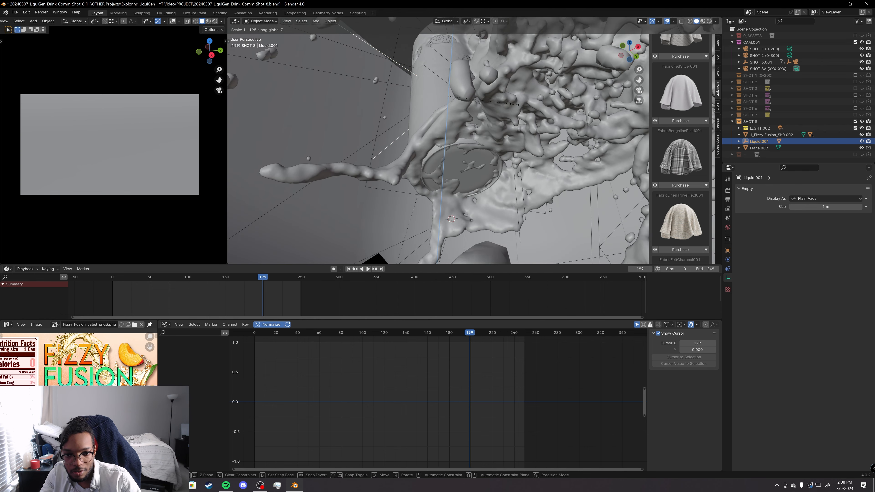
pyautogui.click(520, 109)
pyautogui.moveTo(521, 109); pyautogui.dragTo(546, 182, button='middle')
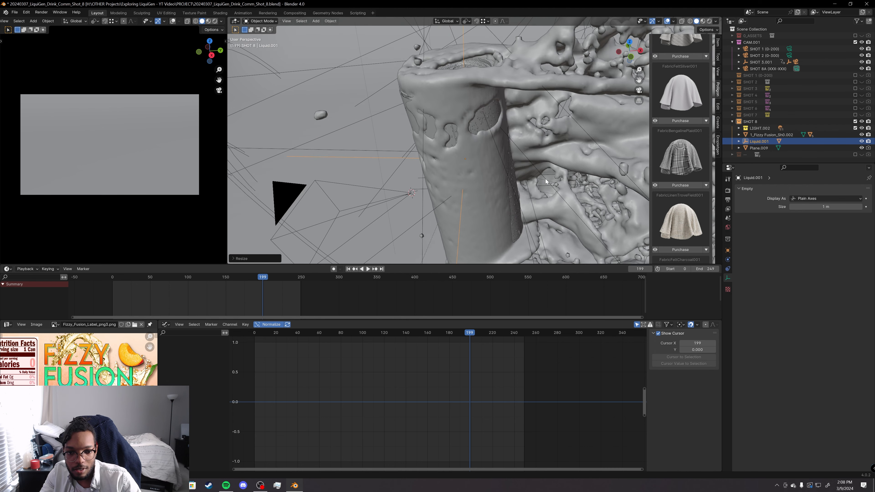
pyautogui.press('g')
pyautogui.press('z')
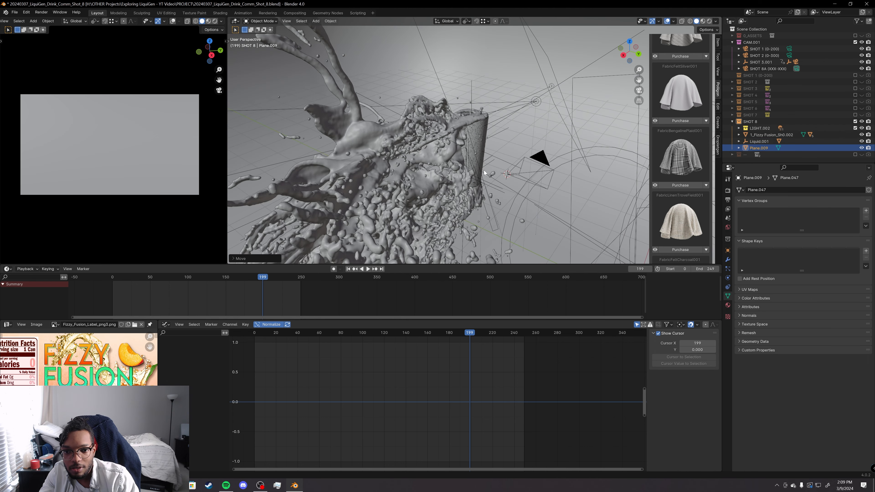
# Switch the viewport to rendered shading and inspect the splash around the can at frame 161
pyautogui.moveTo(613, 102); pyautogui.dragTo(632, 107, button='middle')
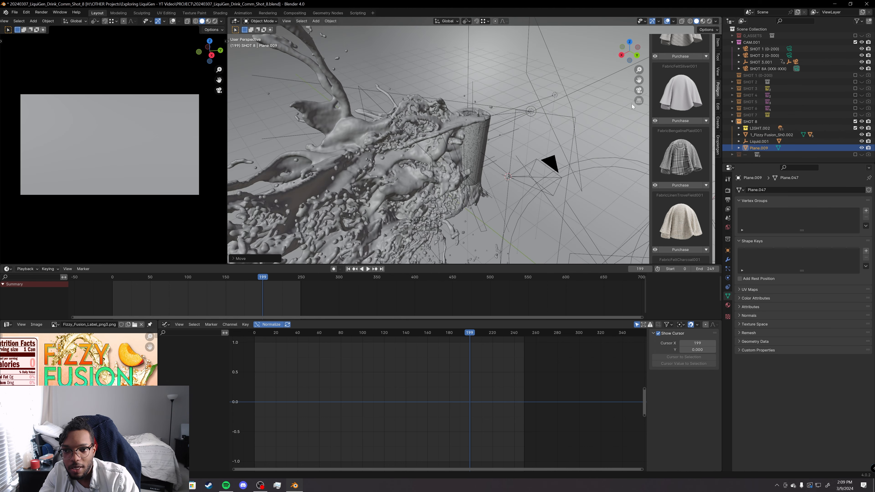
pyautogui.click(714, 21)
pyautogui.click(709, 21)
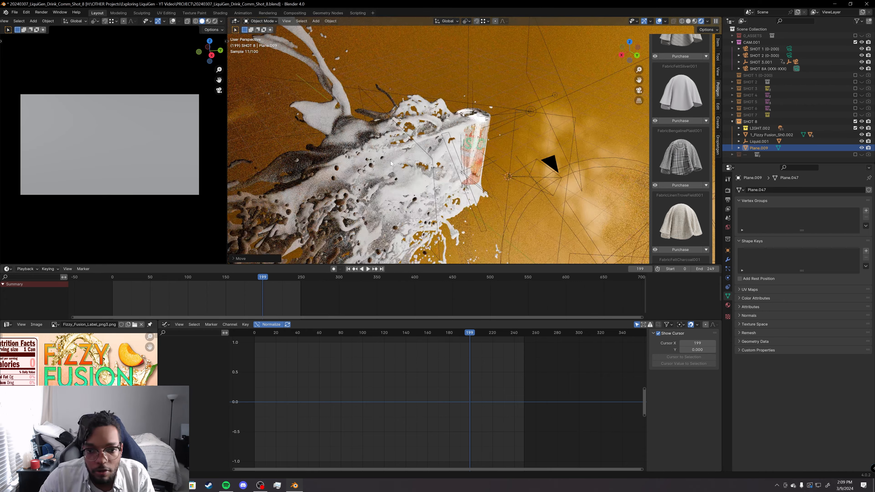
pyautogui.scroll(5, 468, 127)
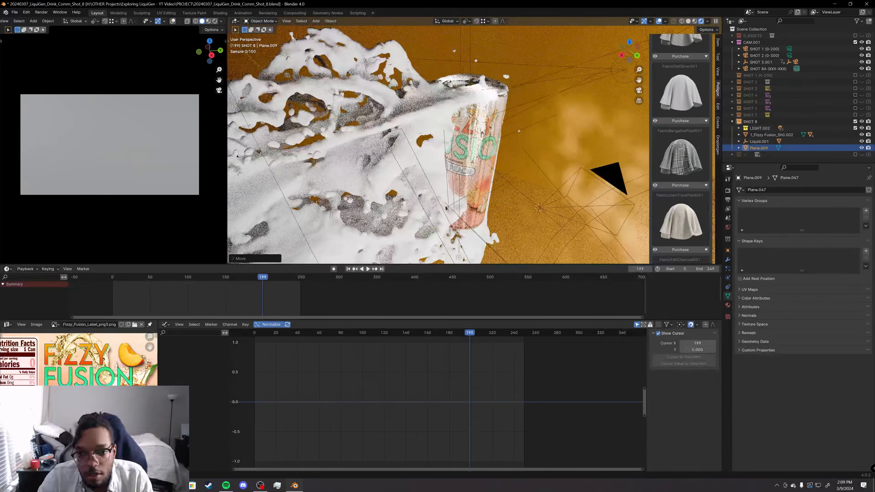
pyautogui.moveTo(493, 149); pyautogui.dragTo(401, 335, button='middle')
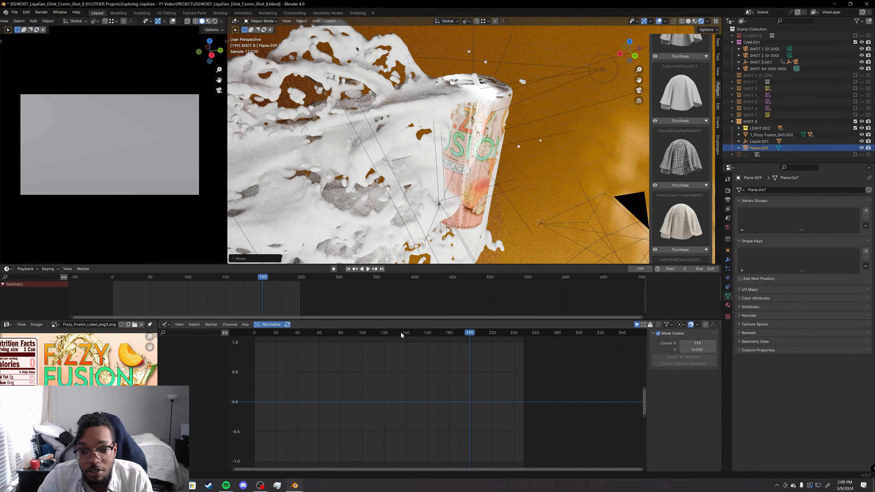
pyautogui.click(401, 334)
pyautogui.click(428, 335)
pyautogui.moveTo(490, 229); pyautogui.dragTo(445, 218, button='middle')
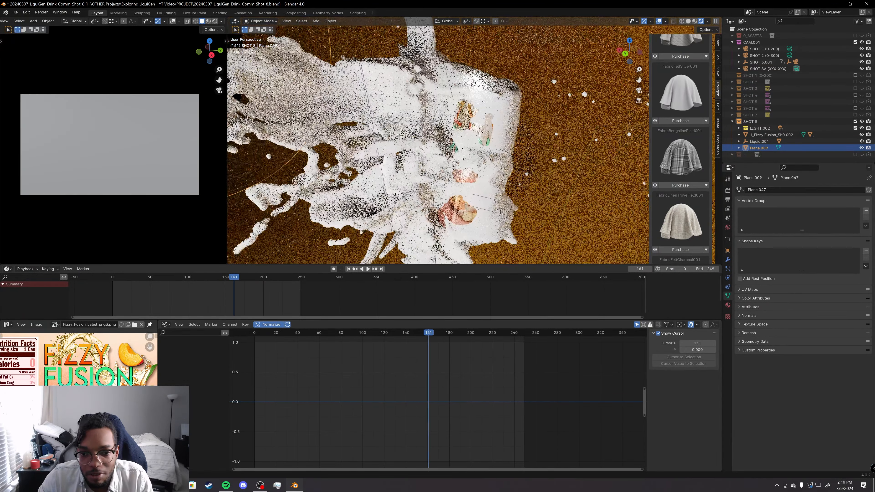
# Change the Graph Editor to the Shader Editor and assign the Liquid v3 material to the liquid.006 splash mesh
pyautogui.click(167, 325)
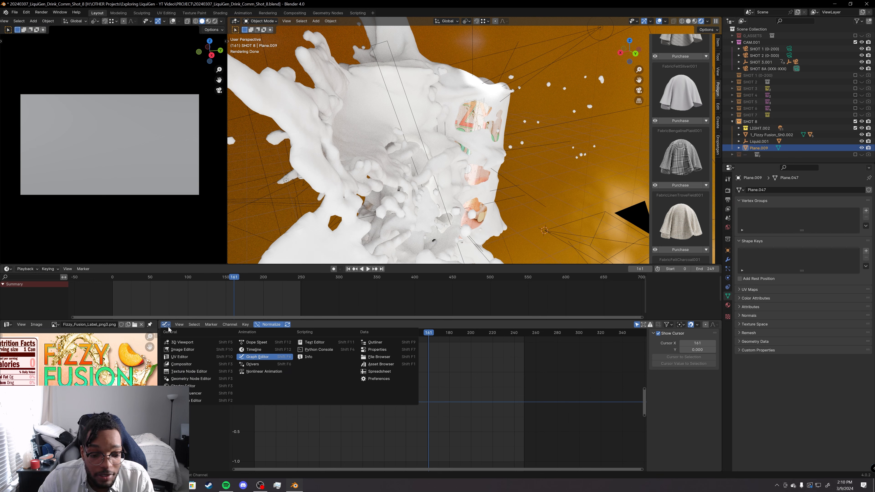
pyautogui.click(193, 385)
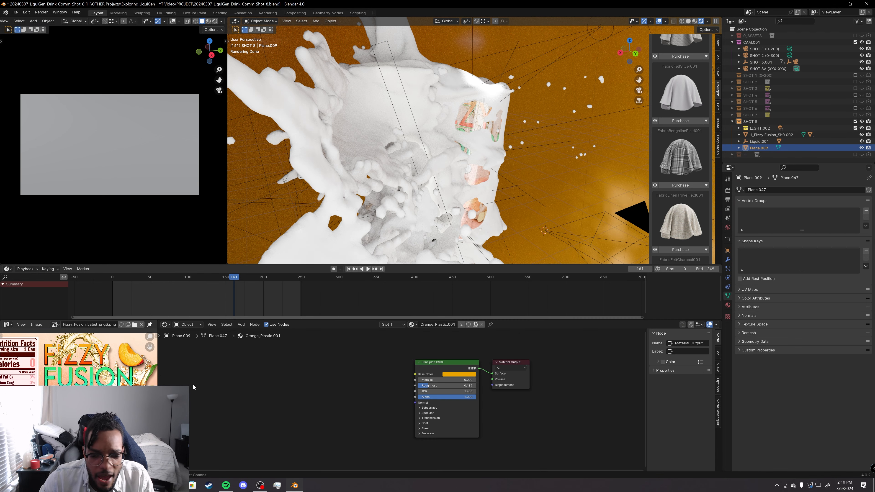
pyautogui.click(415, 326)
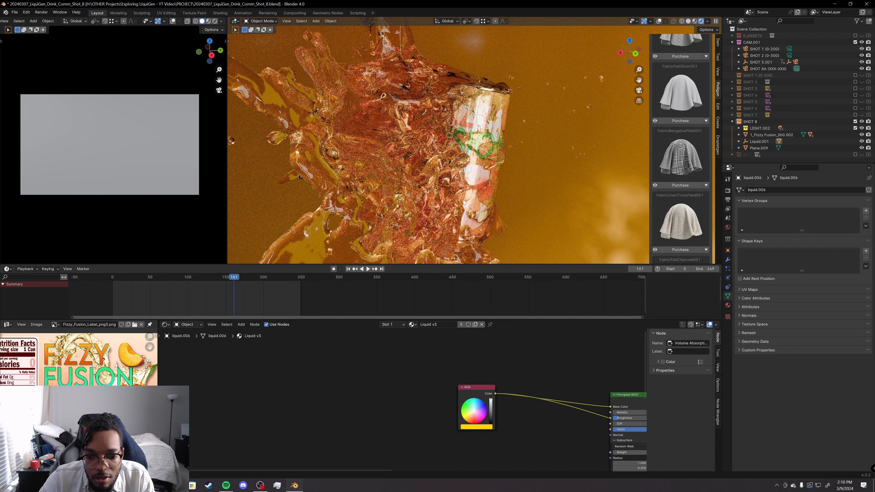
pyautogui.moveTo(588, 384); pyautogui.dragTo(439, 327, button='middle')
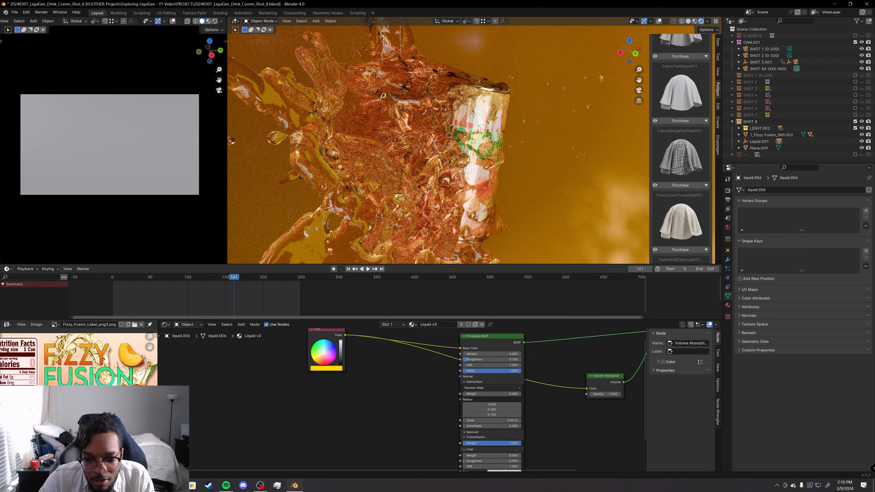
# Examine the Liquid v3 node tree, covering the RGB colour, the Principled BSDF's roughness, IOR and transmission, and the Volume Absorption node
pyautogui.scroll(-1, 465, 434)
pyautogui.moveTo(464, 434); pyautogui.dragTo(443, 439, button='middle')
pyautogui.scroll(-2, 452, 432)
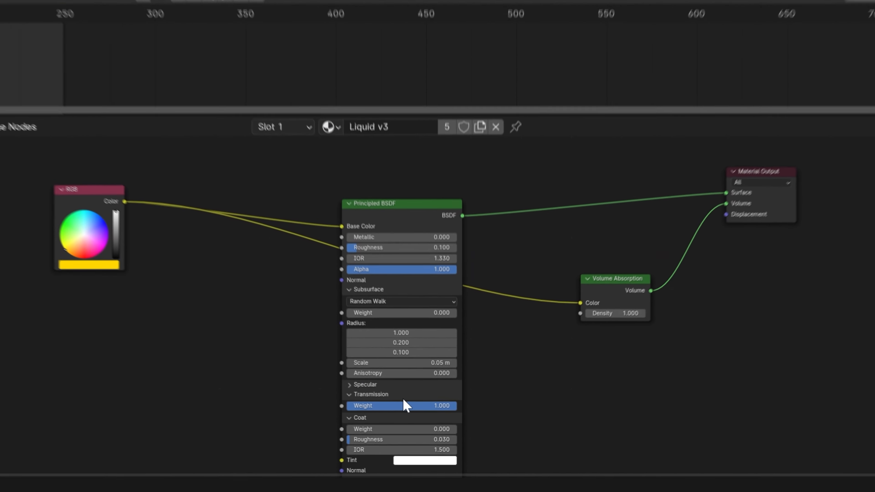
pyautogui.moveTo(392, 203); pyautogui.dragTo(377, 199, button='middle')
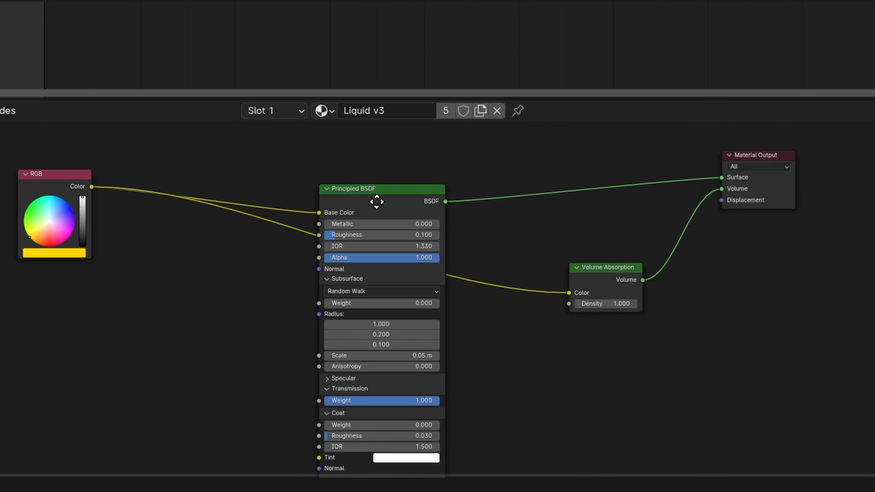
pyautogui.moveTo(513, 336); pyautogui.dragTo(500, 253, button='middle')
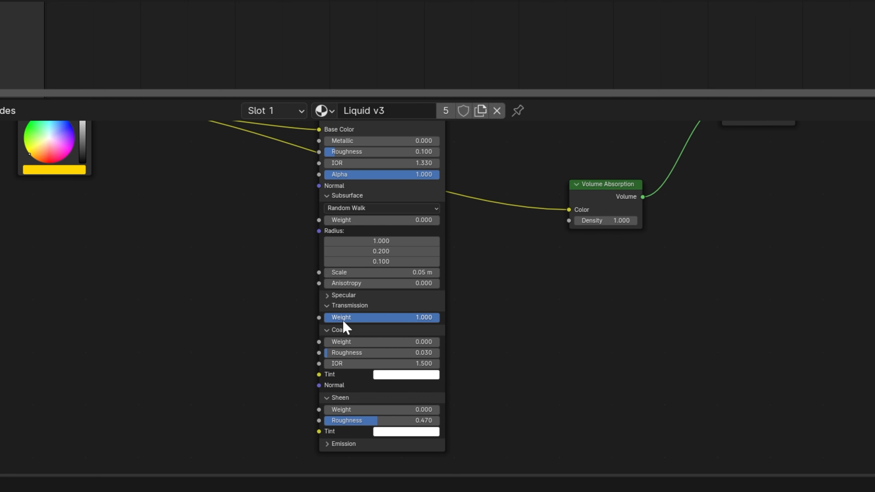
pyautogui.moveTo(401, 326); pyautogui.dragTo(404, 405, button='middle')
pyautogui.moveTo(73, 197); pyautogui.dragTo(81, 186)
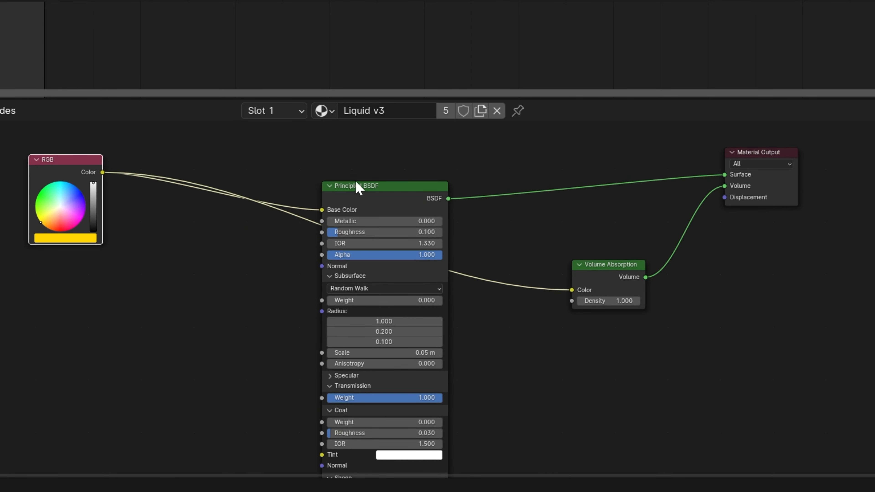
pyautogui.moveTo(842, 293); pyautogui.dragTo(815, 290, button='middle')
pyautogui.moveTo(586, 263); pyautogui.dragTo(591, 259)
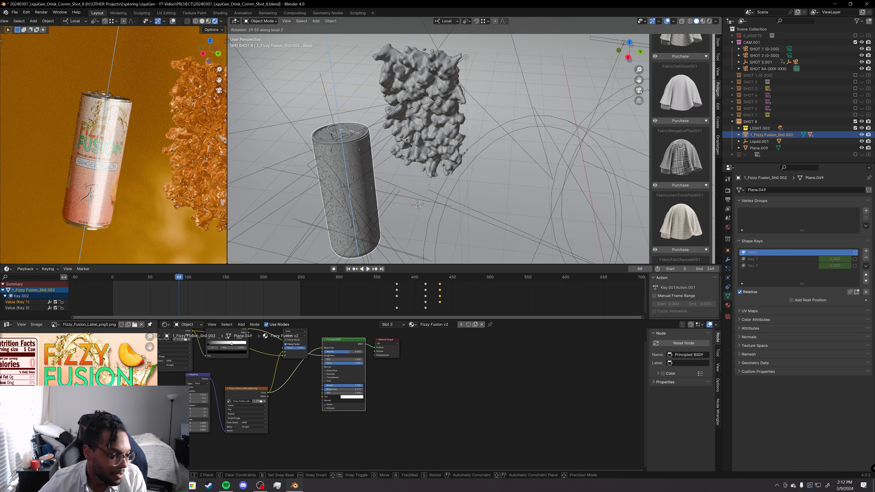
# Rotate the Fizzy Fusion can about 29.5° around its local Z axis and check it in the camera view
pyautogui.click(410, 144)
pyautogui.scroll(-2, 423, 150)
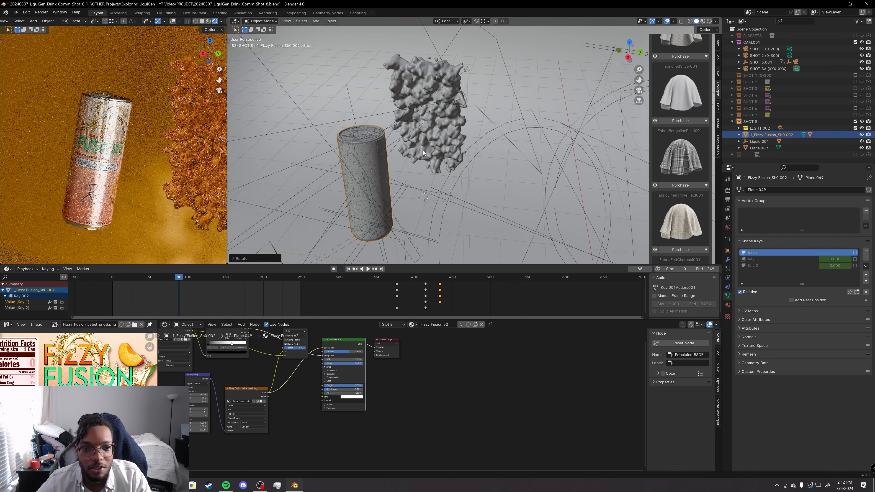
pyautogui.scroll(-3, 220, 180)
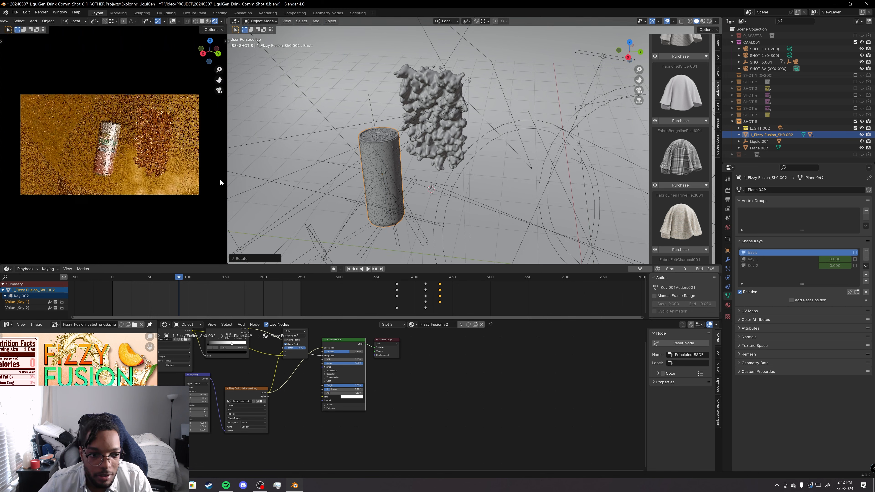
# Select the liquid.006 splash mesh and go to frame 156
pyautogui.click(434, 91)
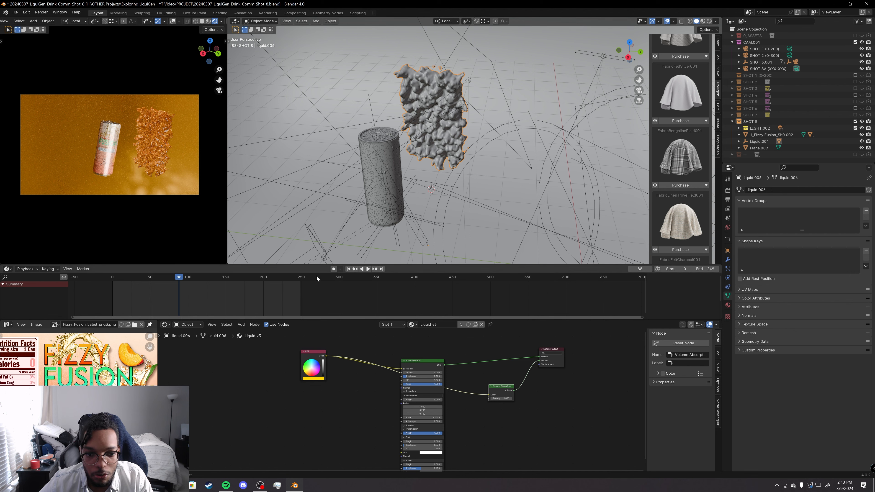
pyautogui.click(229, 278)
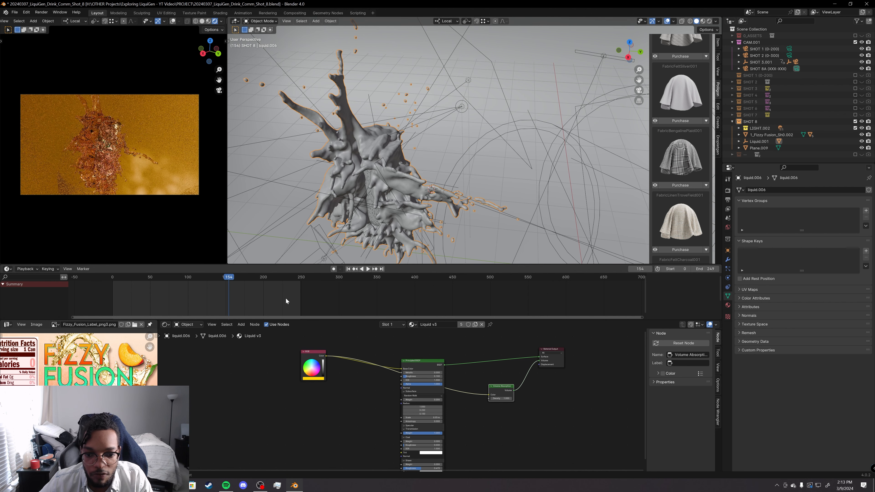
# Replace the splash's Liquid v3 material with a new default one and try out orange and other base colours on its Principled BSDF
pyautogui.click(481, 324)
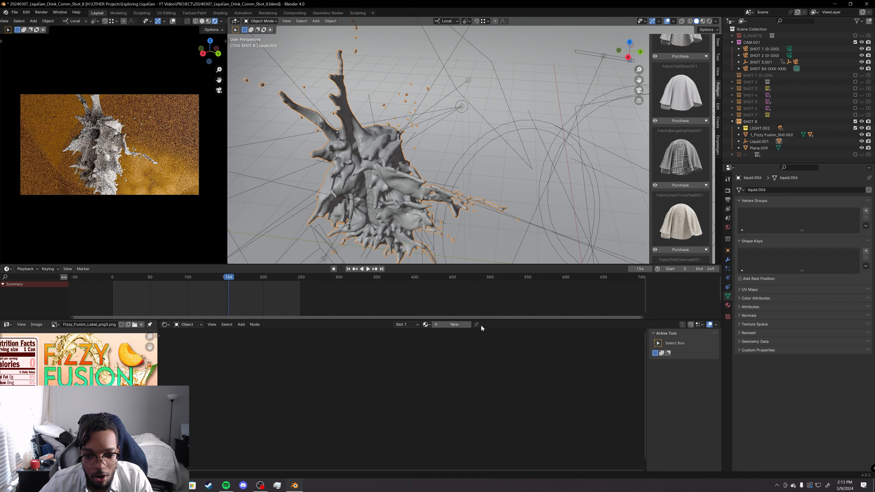
pyautogui.click(453, 324)
pyautogui.press('Home')
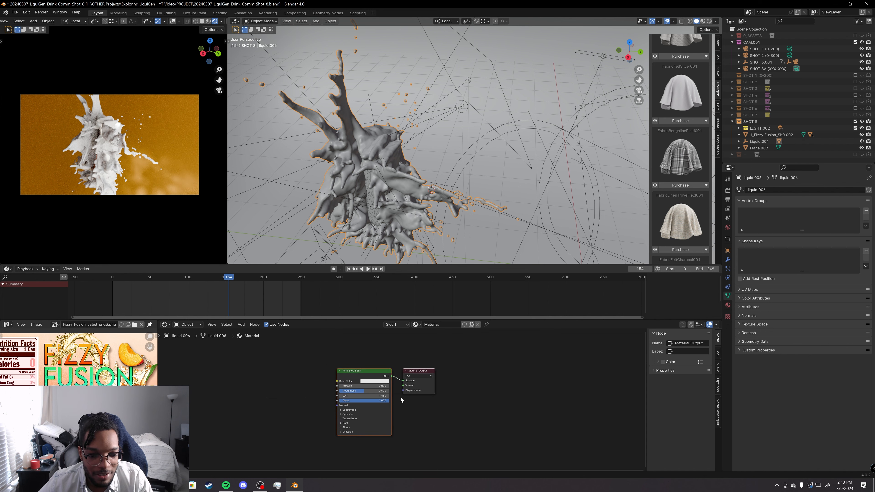
pyautogui.click(378, 381)
pyautogui.click(381, 334)
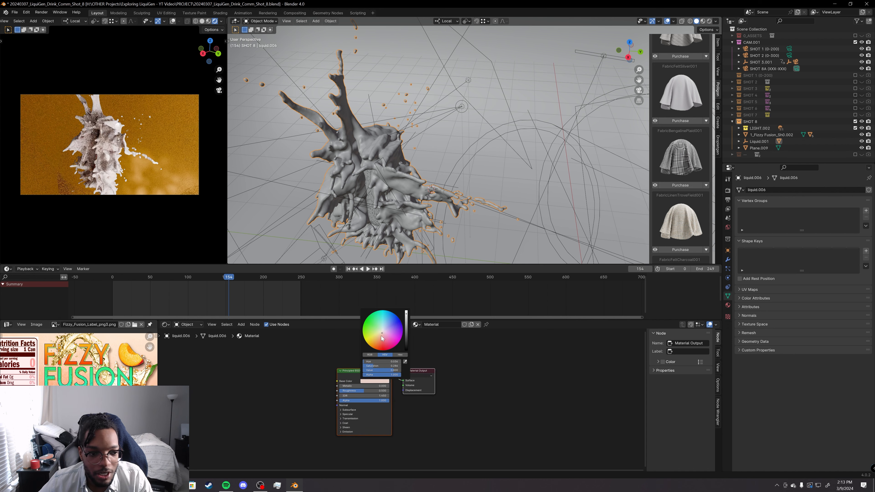
pyautogui.click(378, 343)
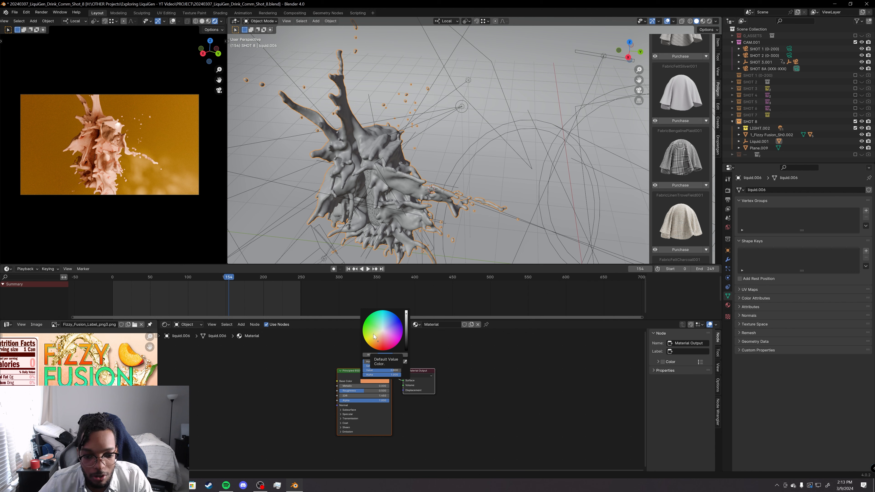
pyautogui.moveTo(381, 342)
pyautogui.mouseDown()
pyautogui.moveTo(384, 349)
pyautogui.moveTo(402, 333)
pyautogui.moveTo(374, 312)
pyautogui.moveTo(366, 319)
pyautogui.mouseUp()
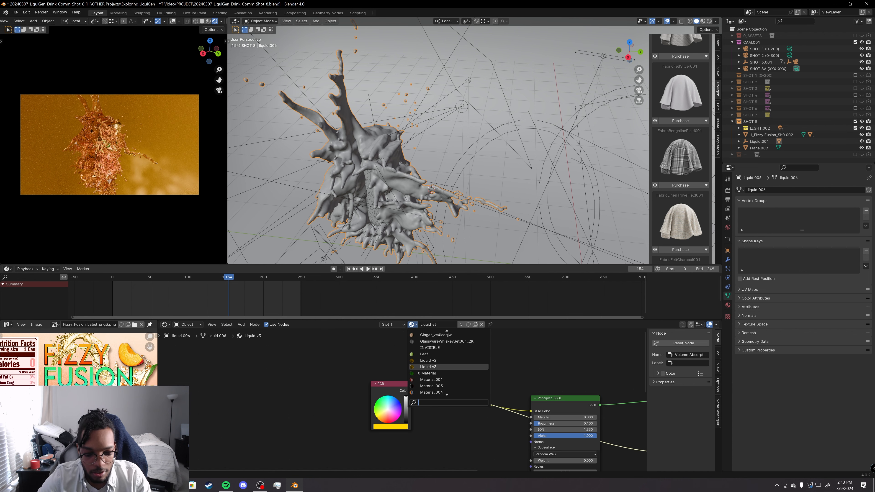
# Assign the DropletMat.001 material to the splash mesh and reopen the list of available materials
pyautogui.write('drop')
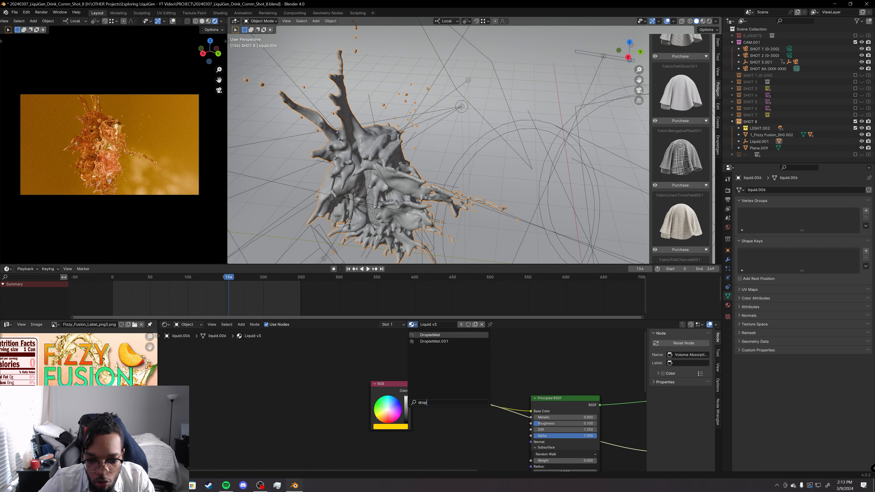
pyautogui.click(423, 340)
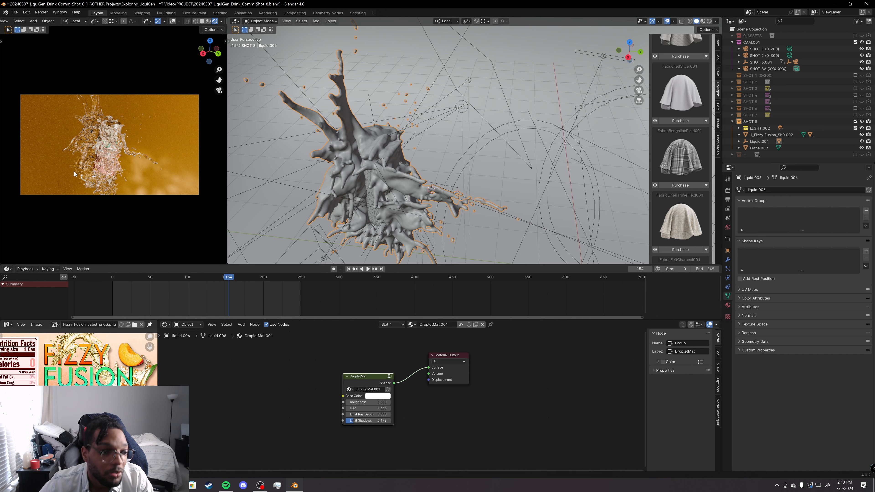
pyautogui.click(411, 324)
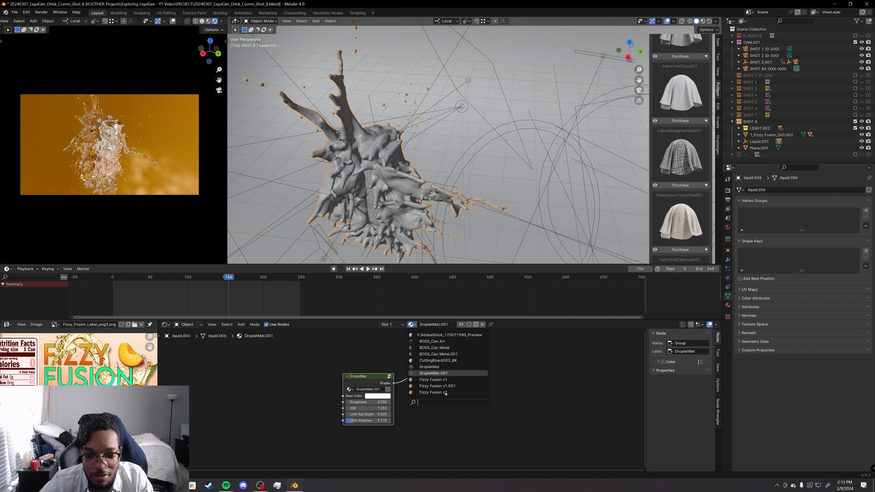